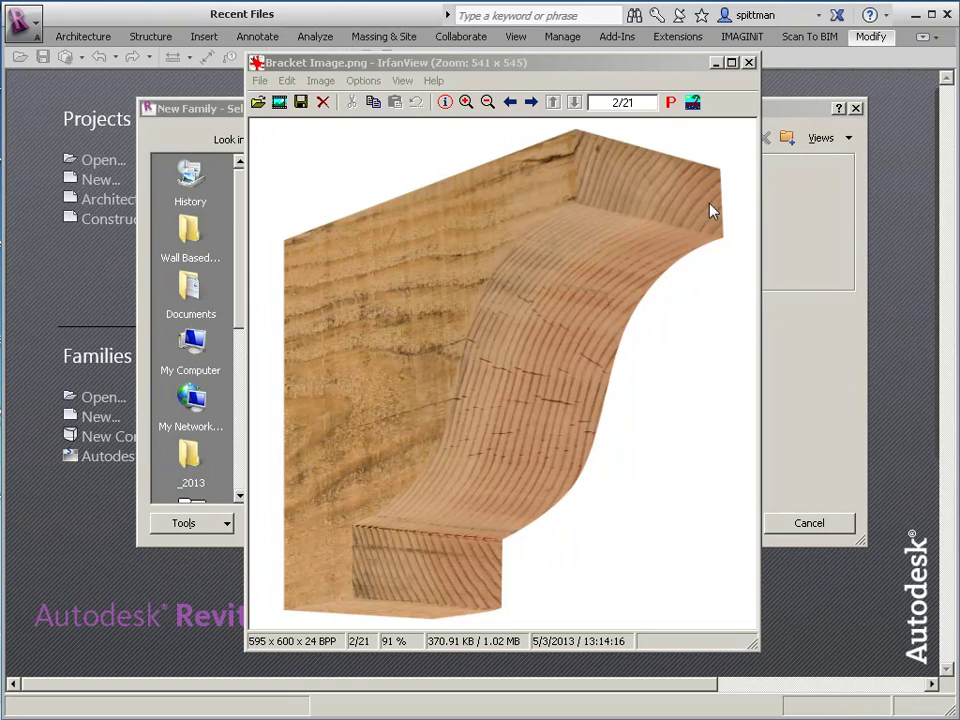
# - Close the bracket reference image and create a new family from the Generic Model face based.rft template
pyautogui.click(749, 63)
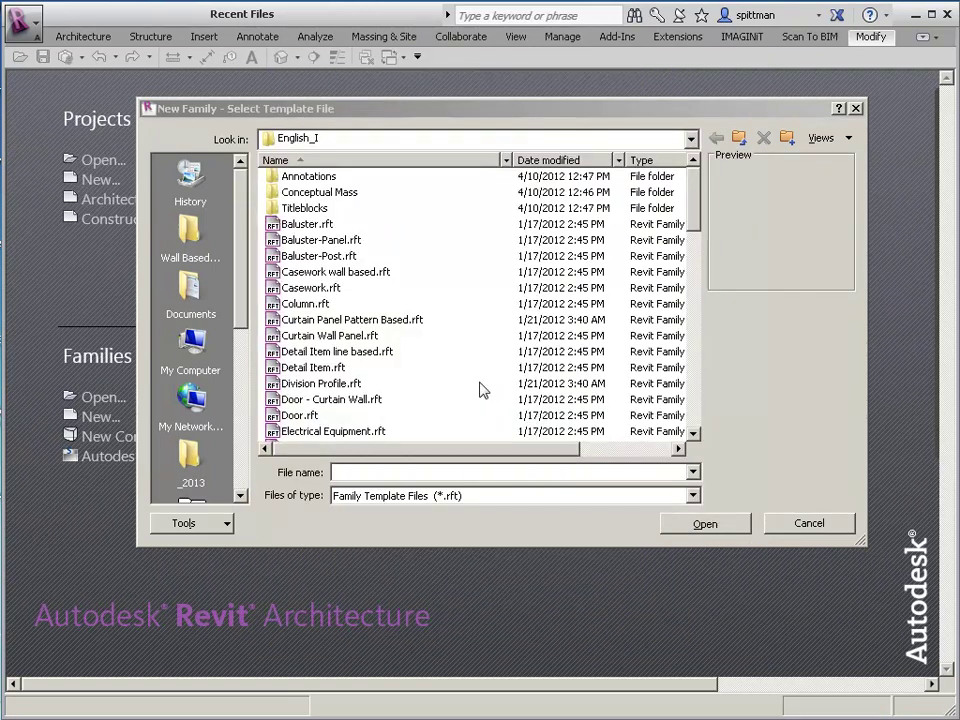
pyautogui.moveTo(695, 230); pyautogui.dragTo(702, 298)
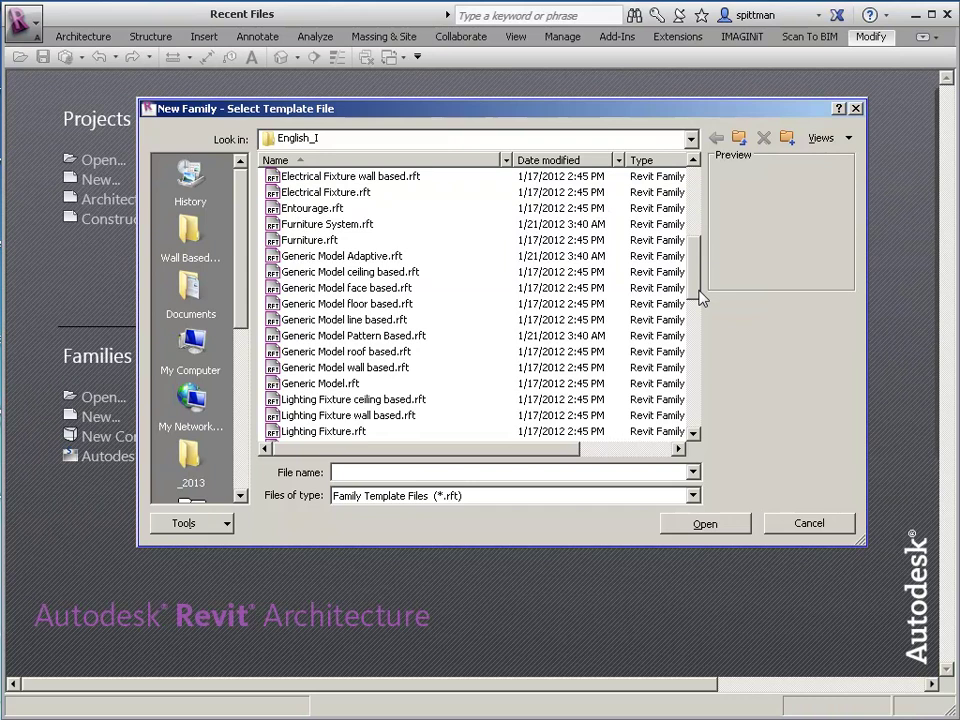
pyautogui.click(380, 288)
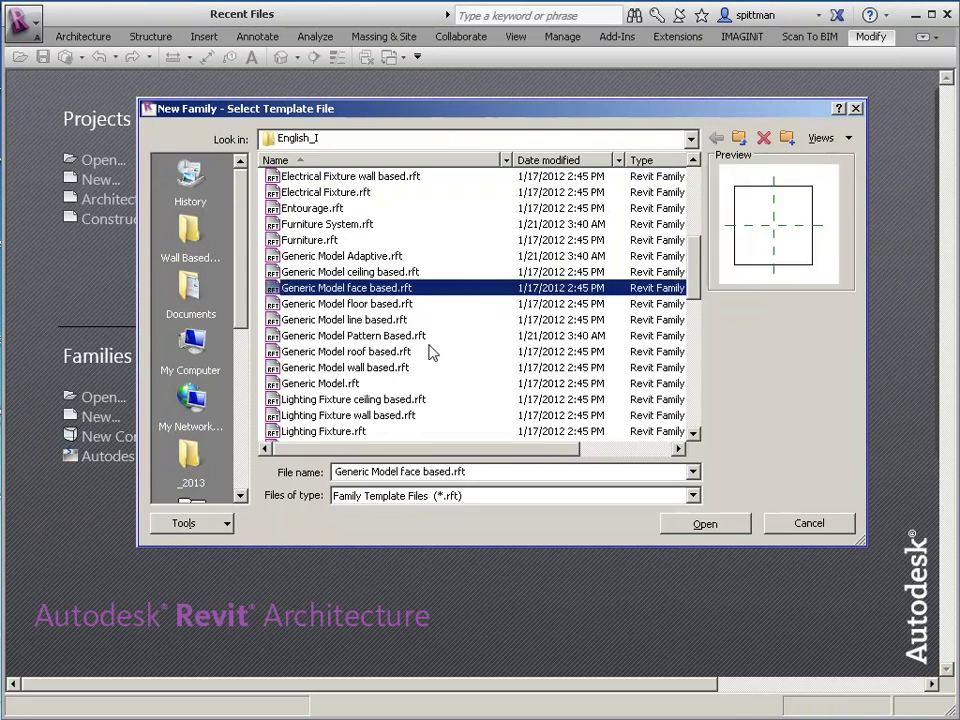
pyautogui.click(691, 527)
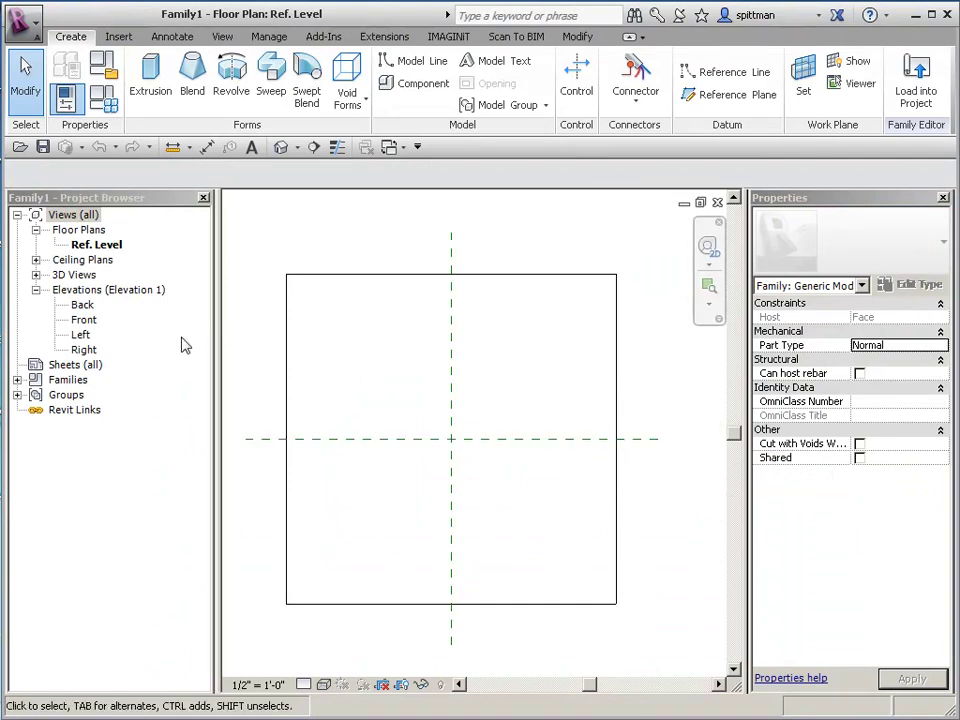
# - Look through the four elevation views, return to the Ref. Level plan and inspect its two center reference planes
pyautogui.doubleClick(78, 306)
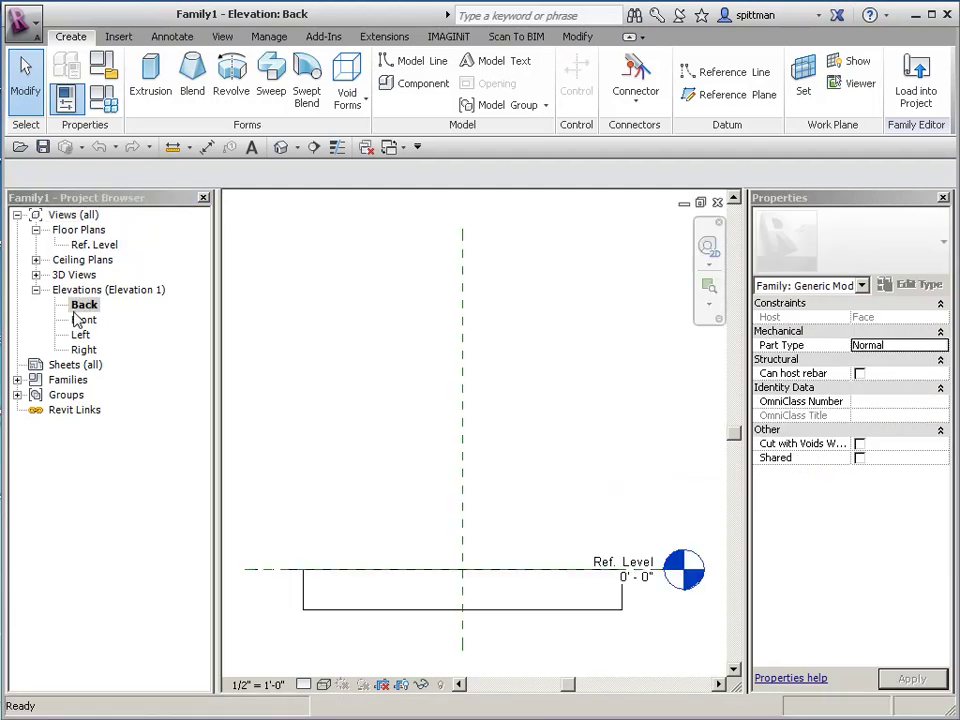
pyautogui.doubleClick(77, 324)
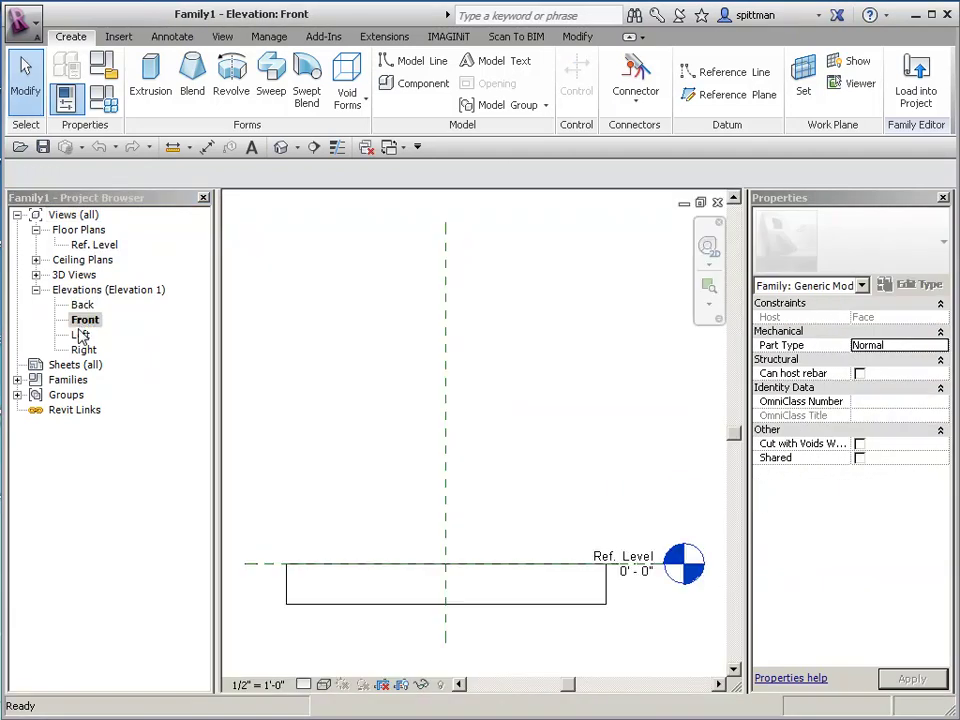
pyautogui.doubleClick(78, 336)
pyautogui.doubleClick(82, 349)
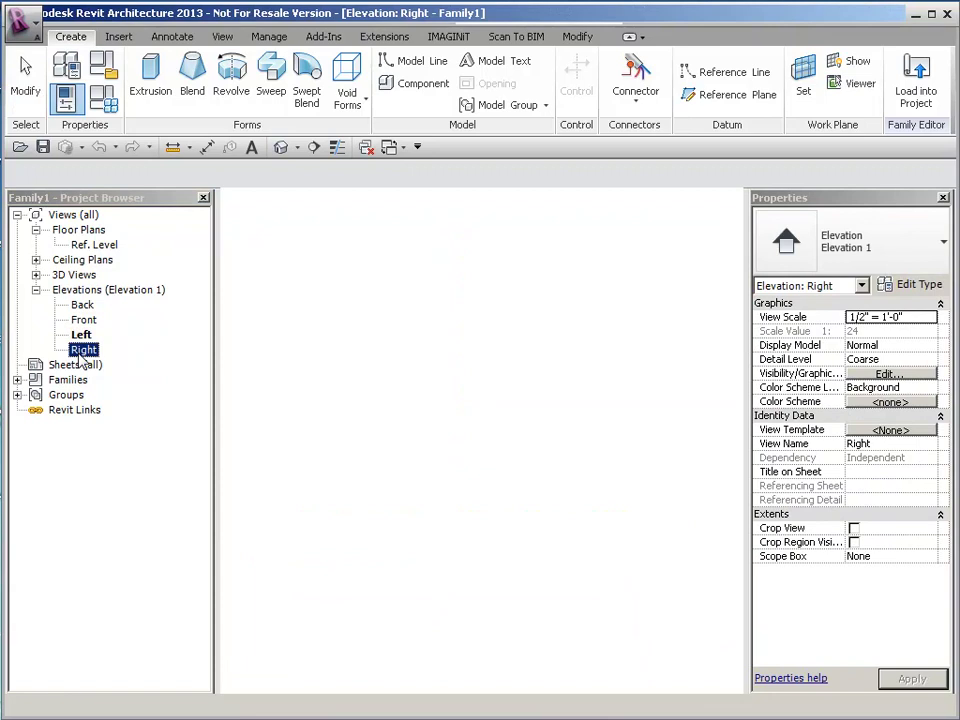
pyautogui.doubleClick(100, 246)
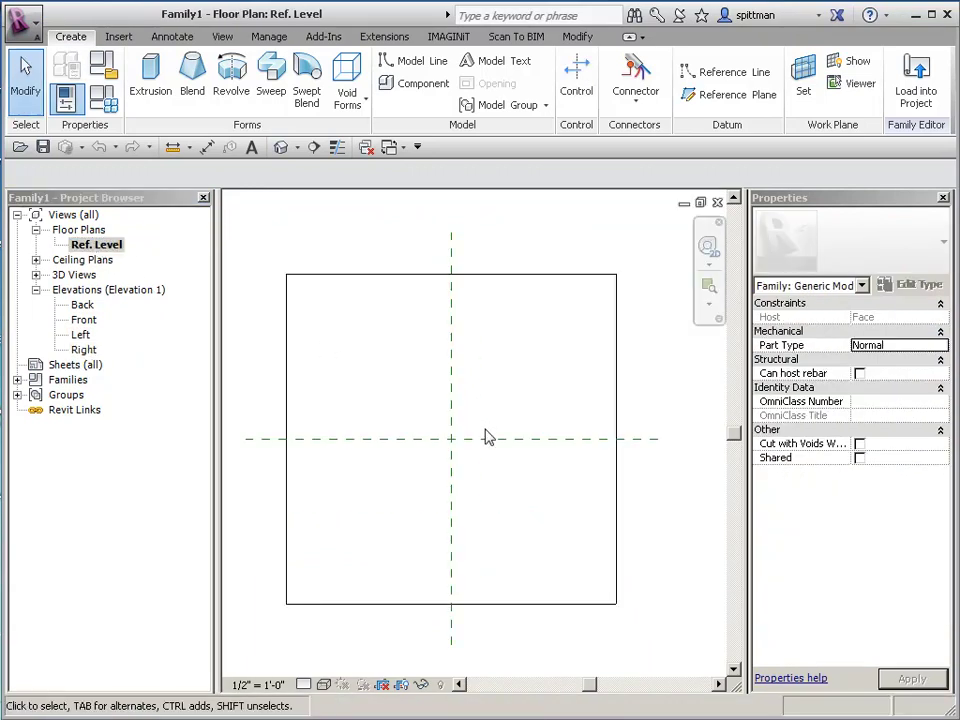
pyautogui.click(480, 450)
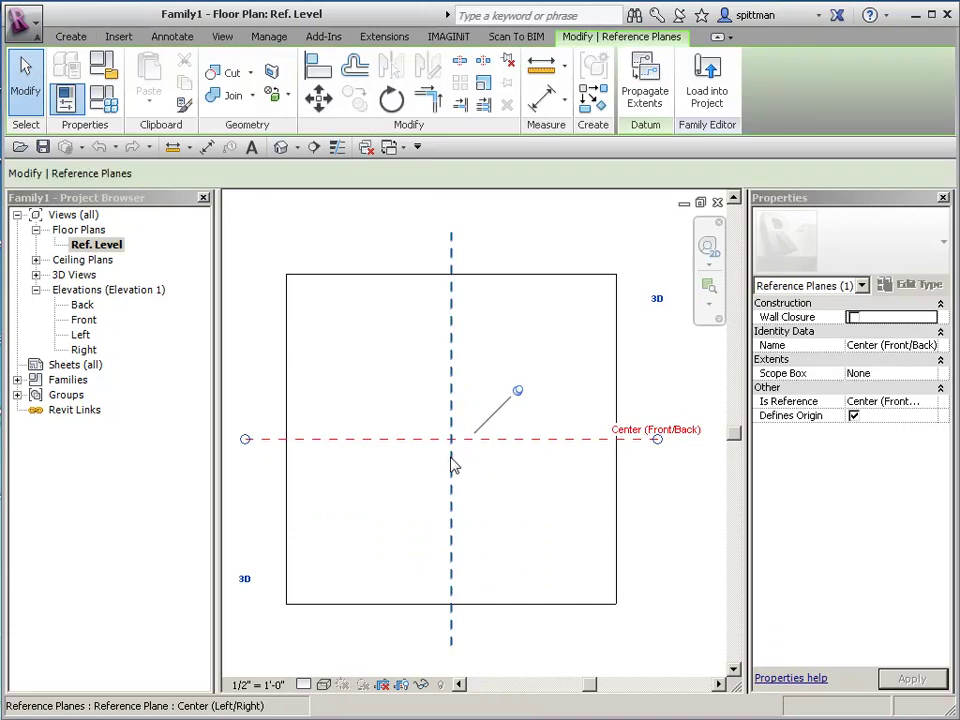
pyautogui.click(451, 464)
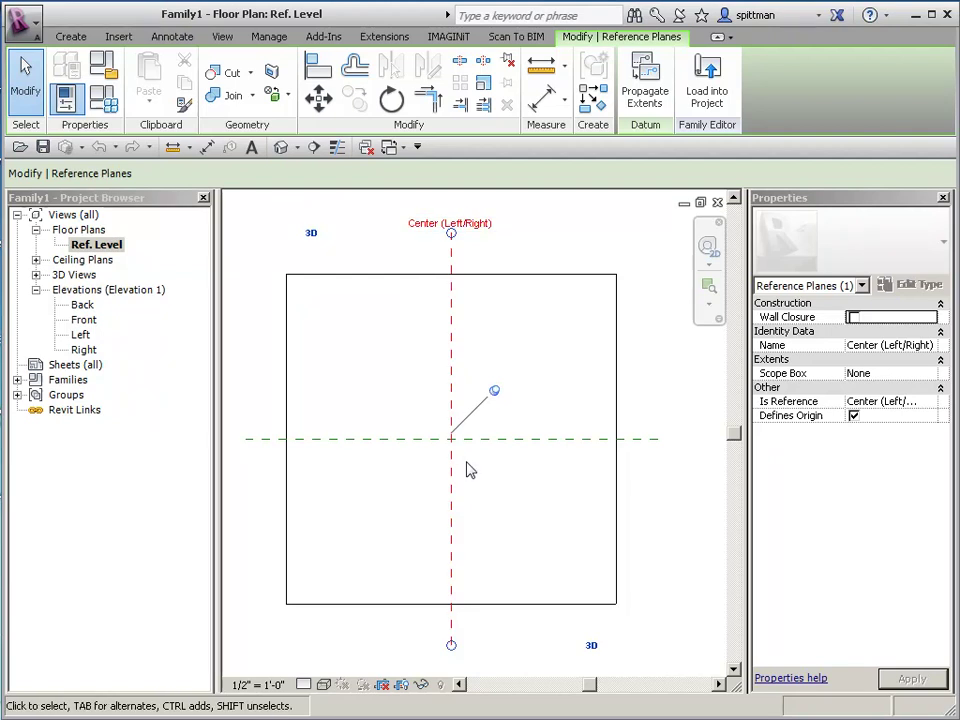
# - Draw a vertical reference plane about 6" left of the Center (Left/Right) plane, crossing the Center (Front/Back) plane
pyautogui.scroll(3, 468, 468)
pyautogui.moveTo(467, 467); pyautogui.dragTo(470, 392, button='middle')
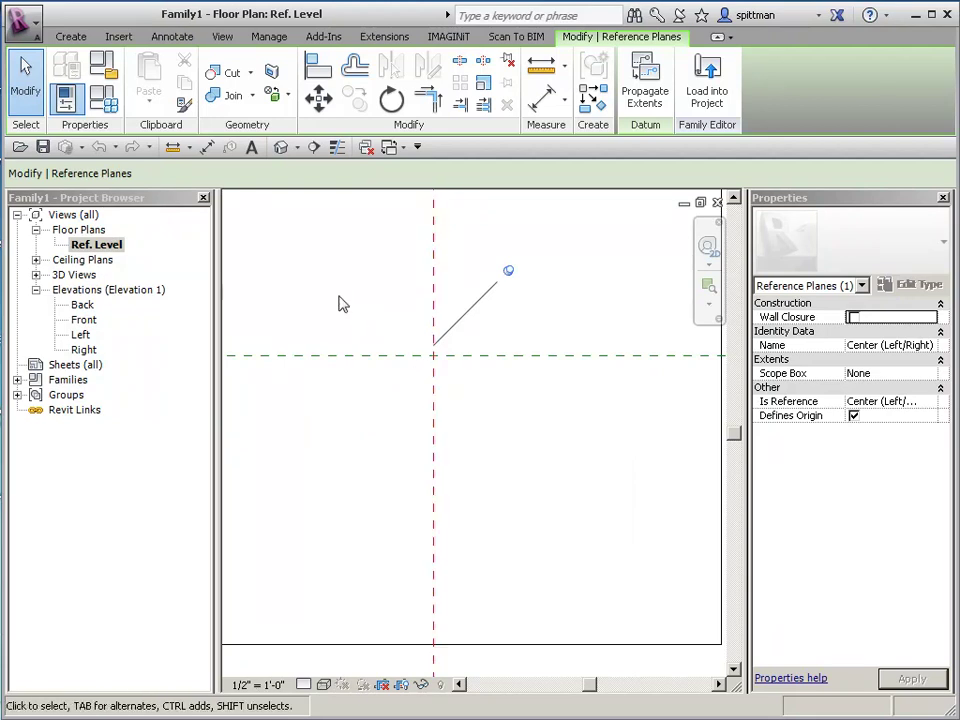
pyautogui.click(74, 37)
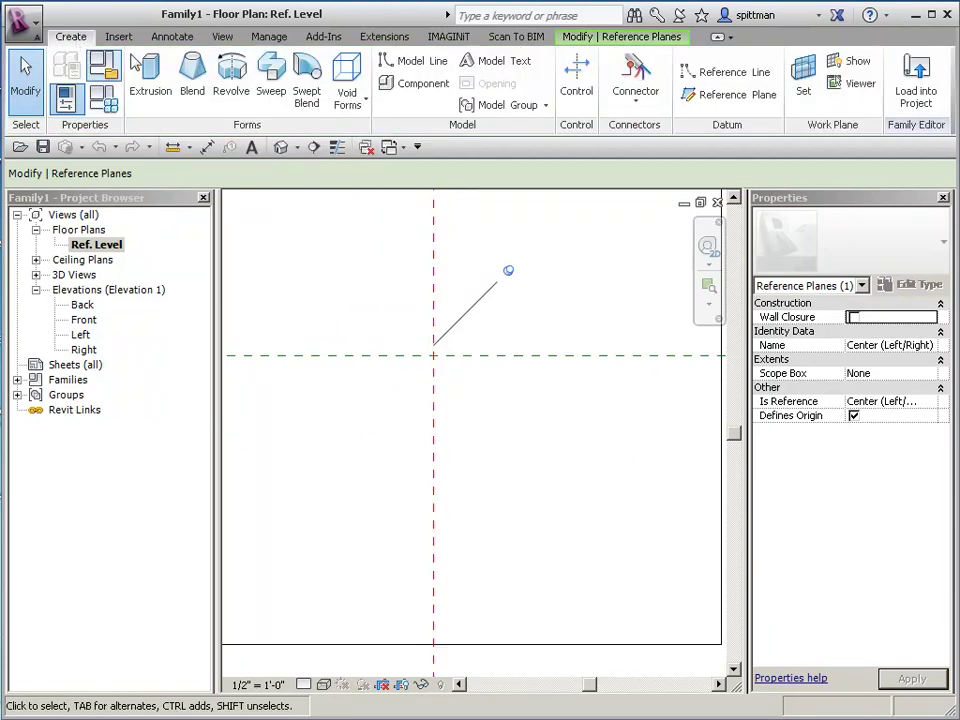
pyautogui.click(752, 100)
pyautogui.click(399, 340)
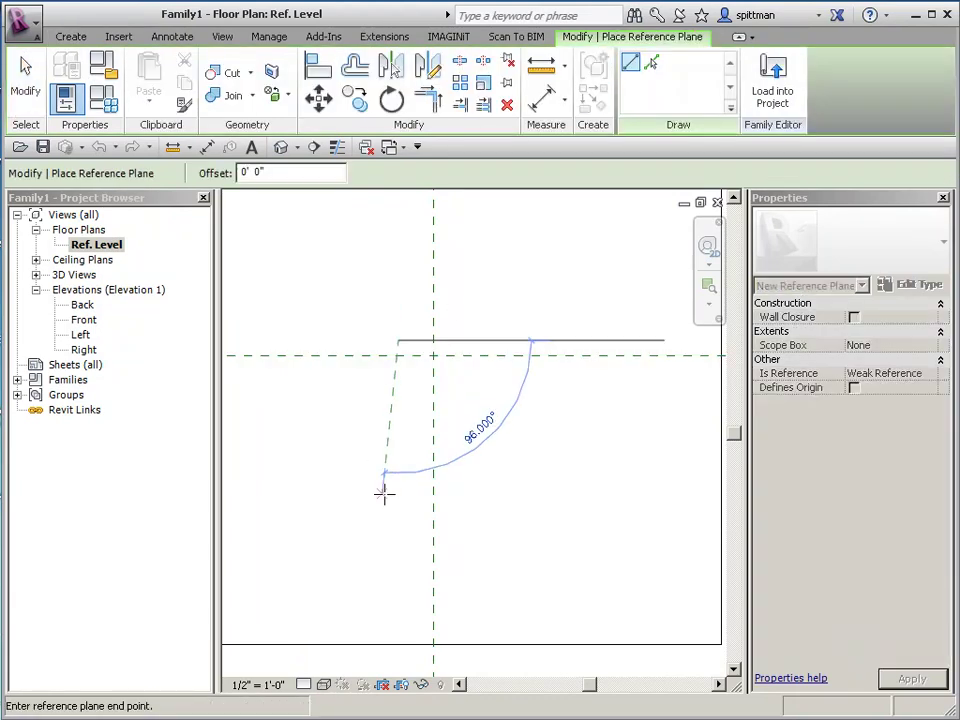
pyautogui.click(398, 526)
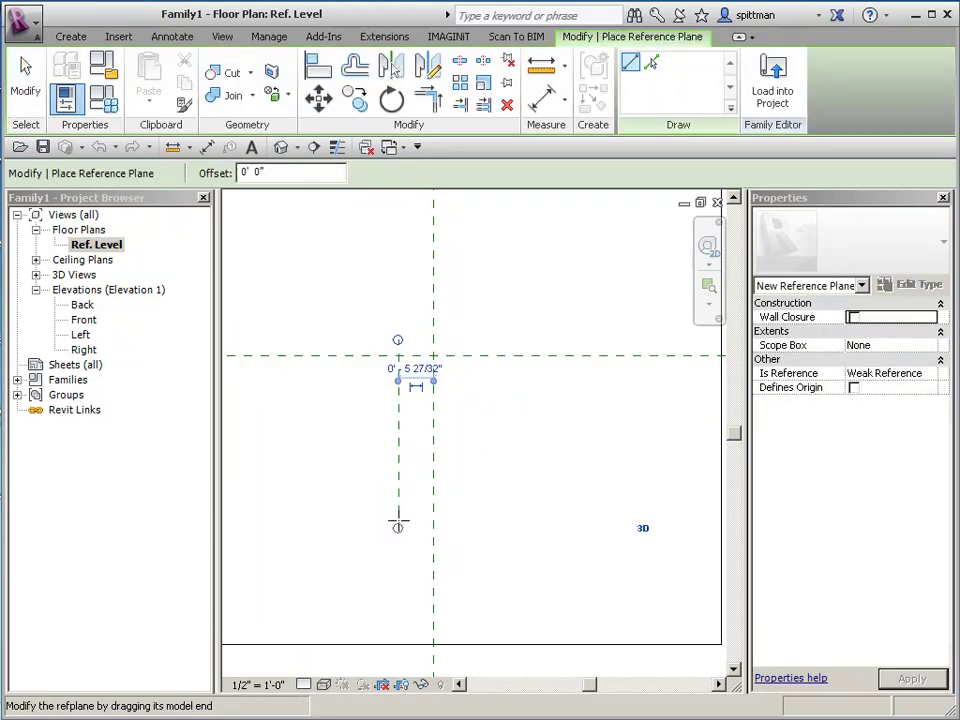
# - Draw a short horizontal reference plane about 1' 11 1/2" below the Center (Front/Back) plane, crossing the vertical planes
pyautogui.click(404, 497)
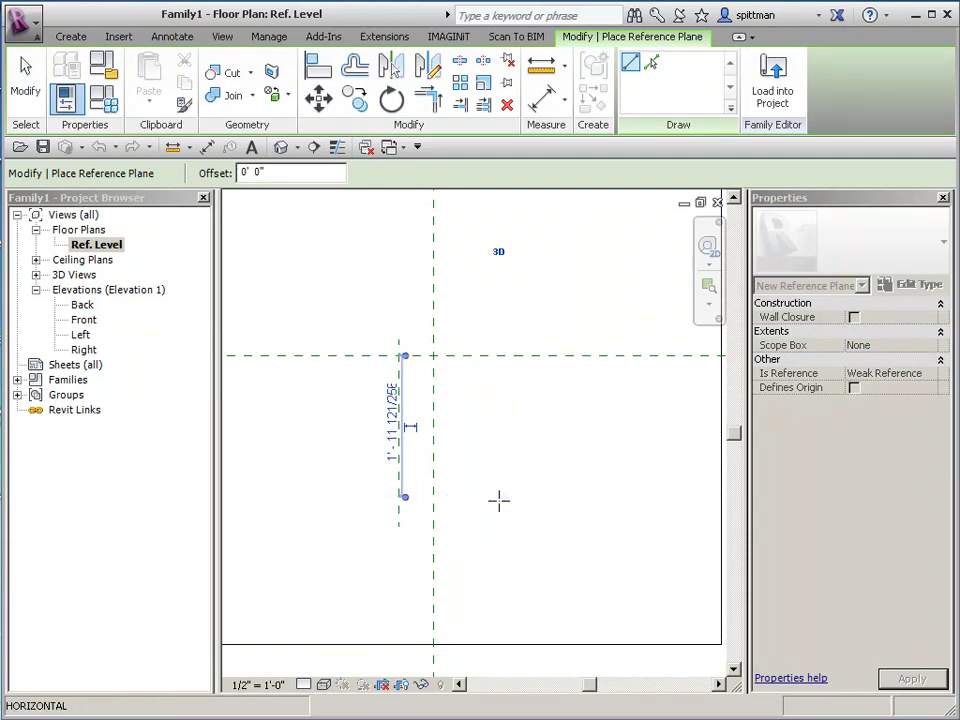
pyautogui.click(499, 499)
pyautogui.click(25, 75)
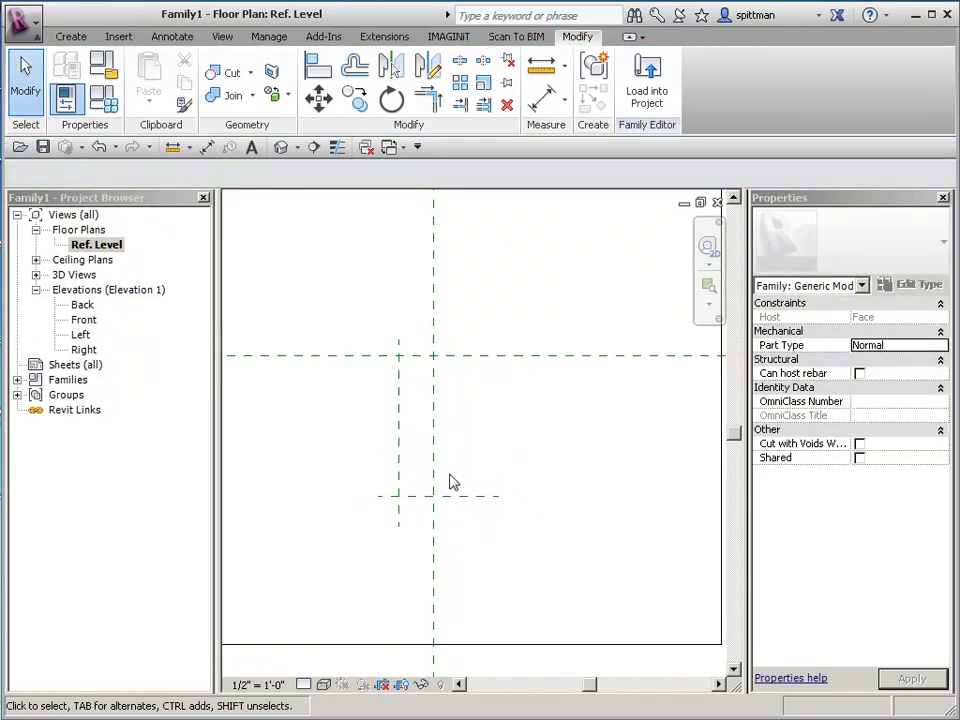
# - Mirror a copy of the new vertical reference plane about the Center (Left/Right) plane
pyautogui.click(398, 482)
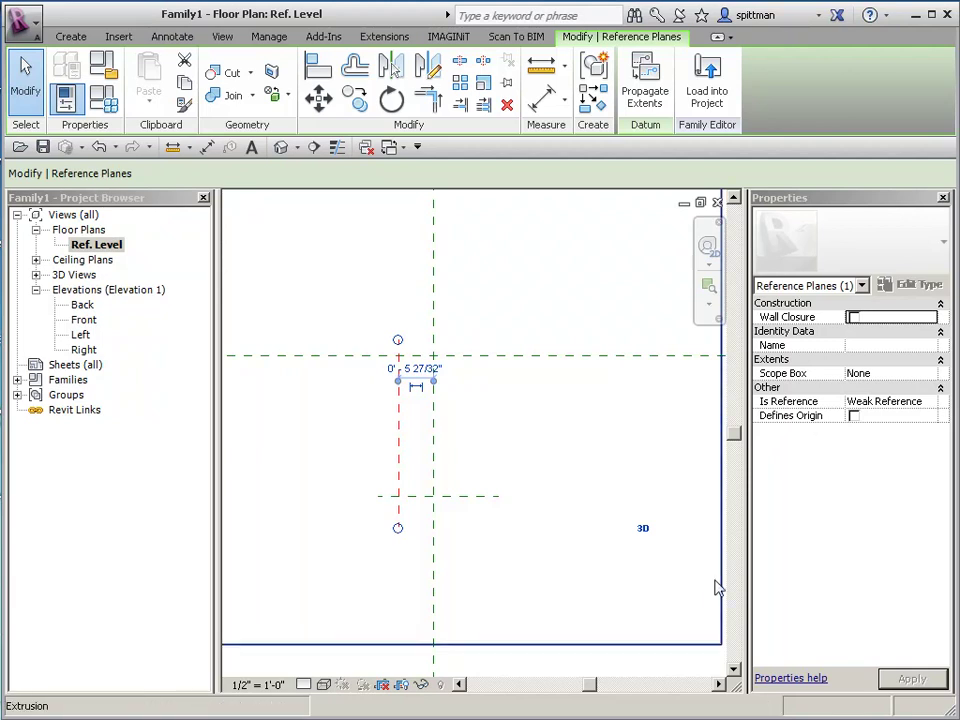
pyautogui.click(392, 68)
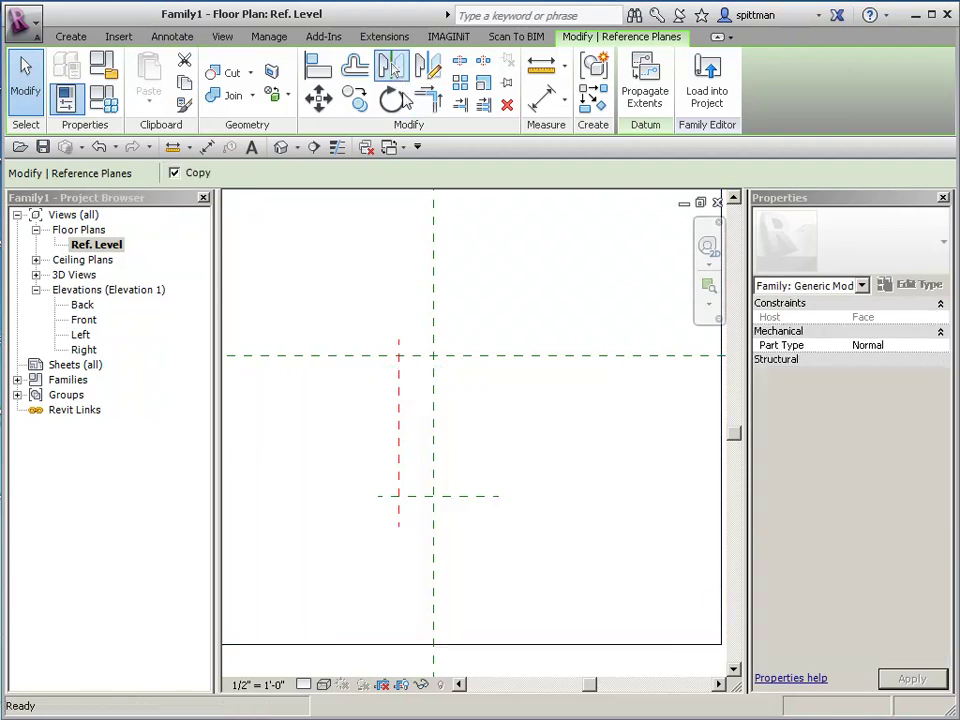
pyautogui.click(435, 251)
pyautogui.press('Escape')
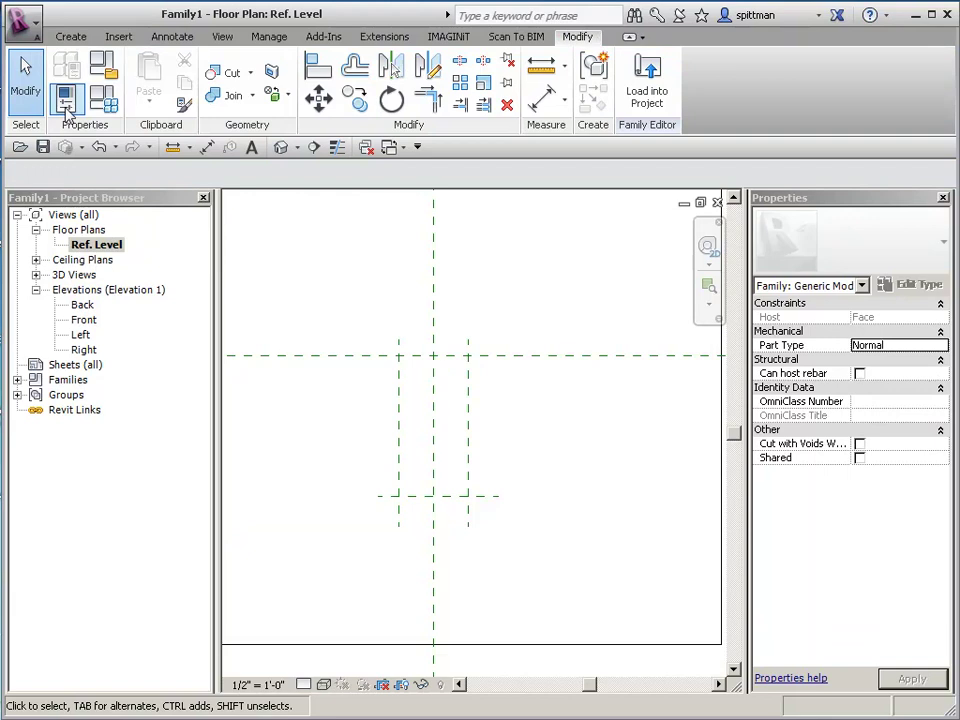
# - Place a continuous aligned dimension across the left, center and right vertical reference planes and set its segments equal
pyautogui.click(172, 38)
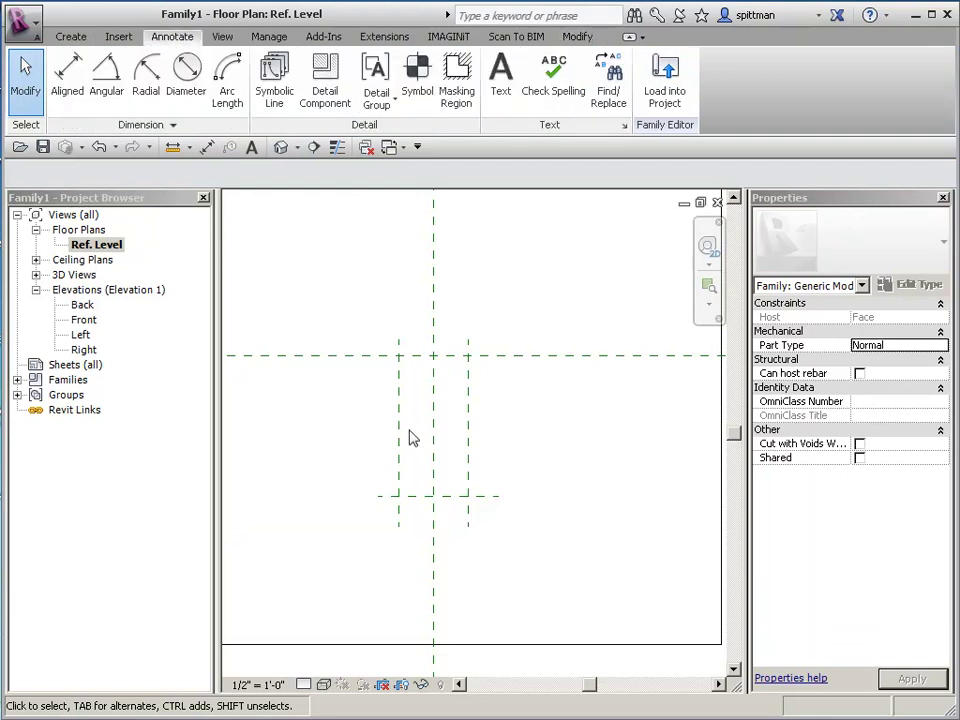
pyautogui.click(67, 78)
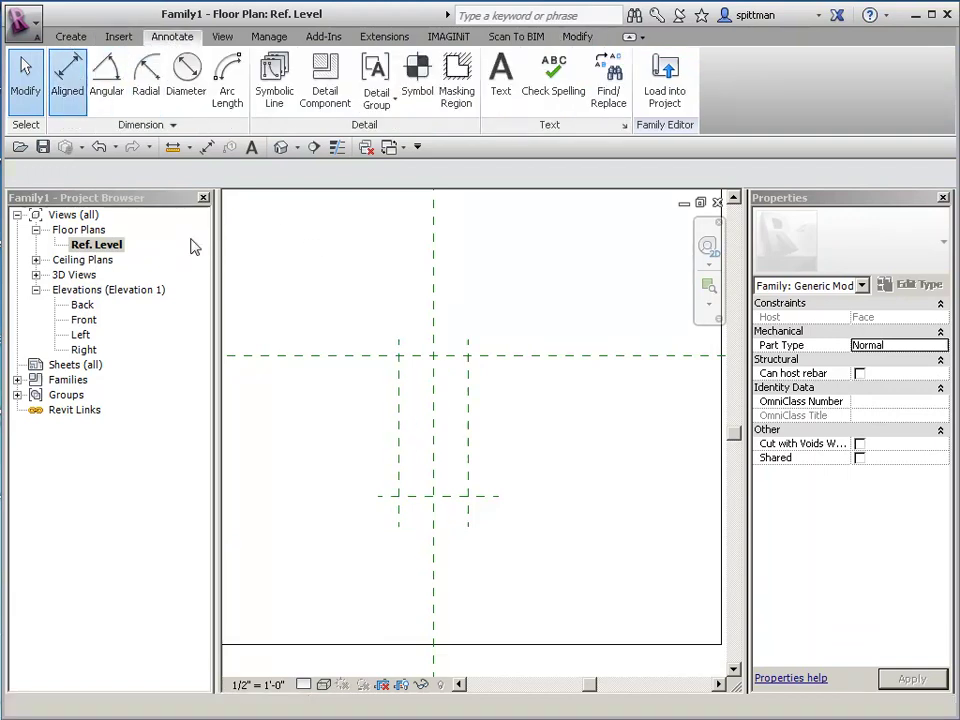
pyautogui.click(399, 441)
pyautogui.click(433, 445)
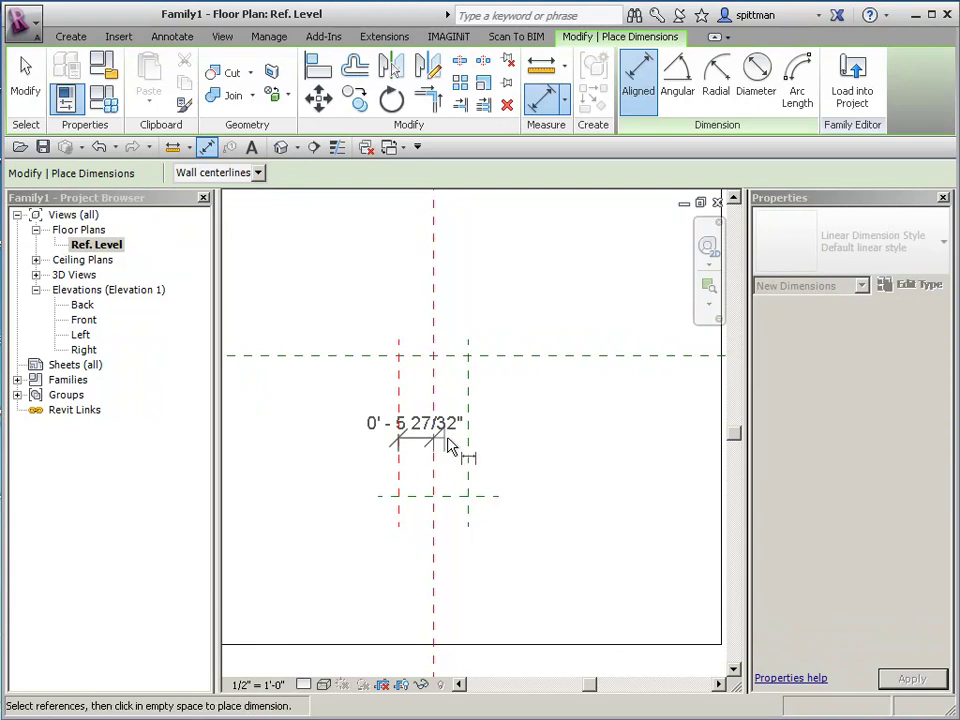
pyautogui.click(470, 455)
pyautogui.click(568, 240)
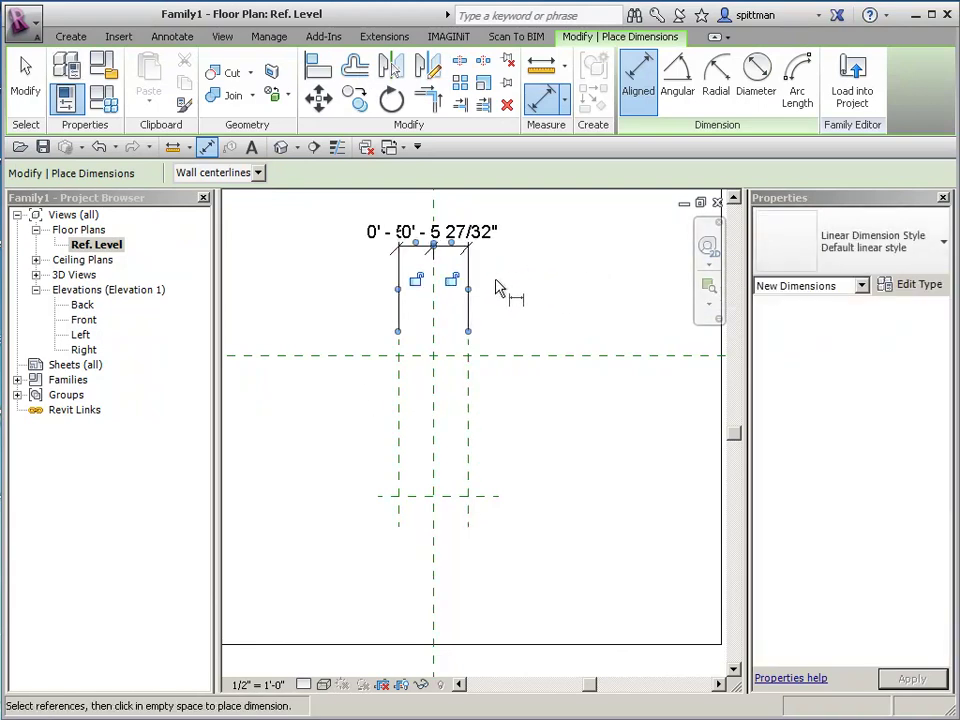
pyautogui.scroll(-2, 519, 343)
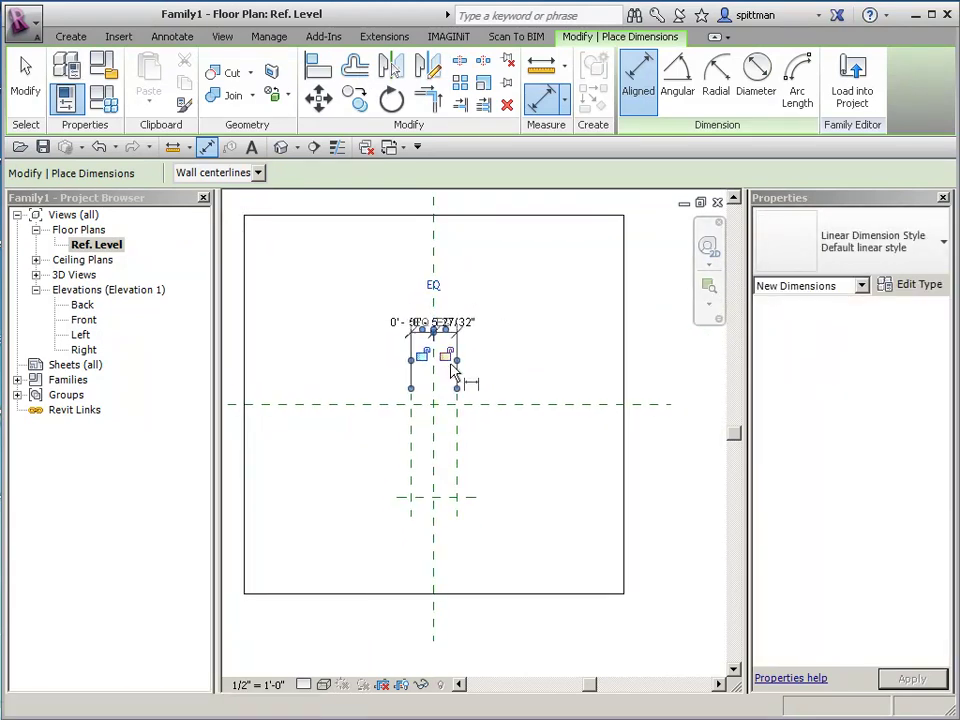
# - Add an overall aligned dimension between the two outer vertical reference planes, above the equality dimension
pyautogui.click(411, 440)
pyautogui.click(458, 455)
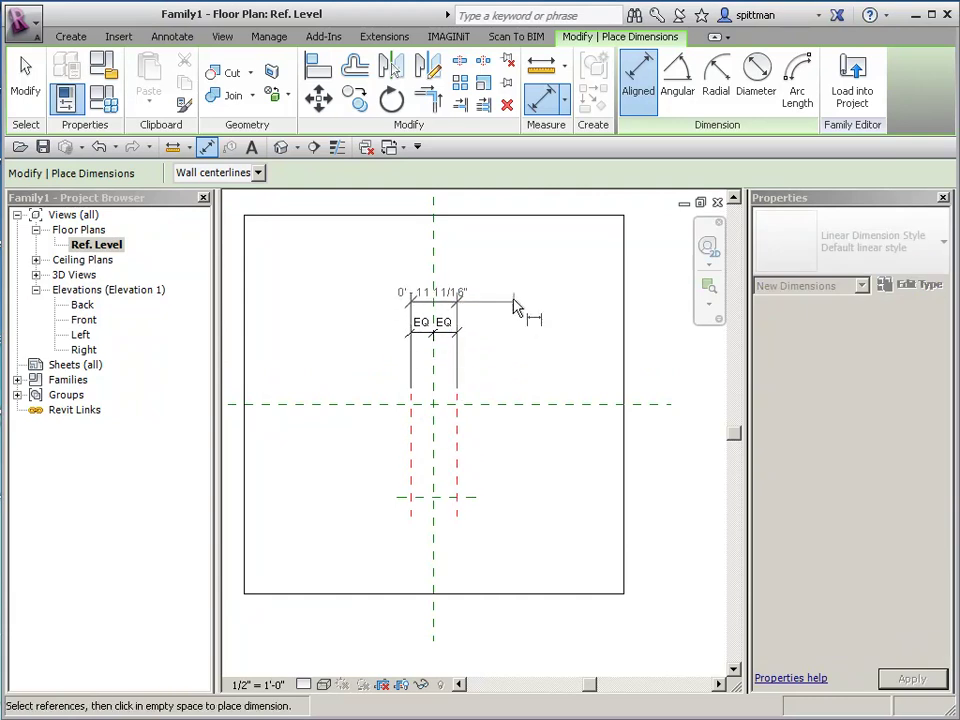
pyautogui.click(517, 320)
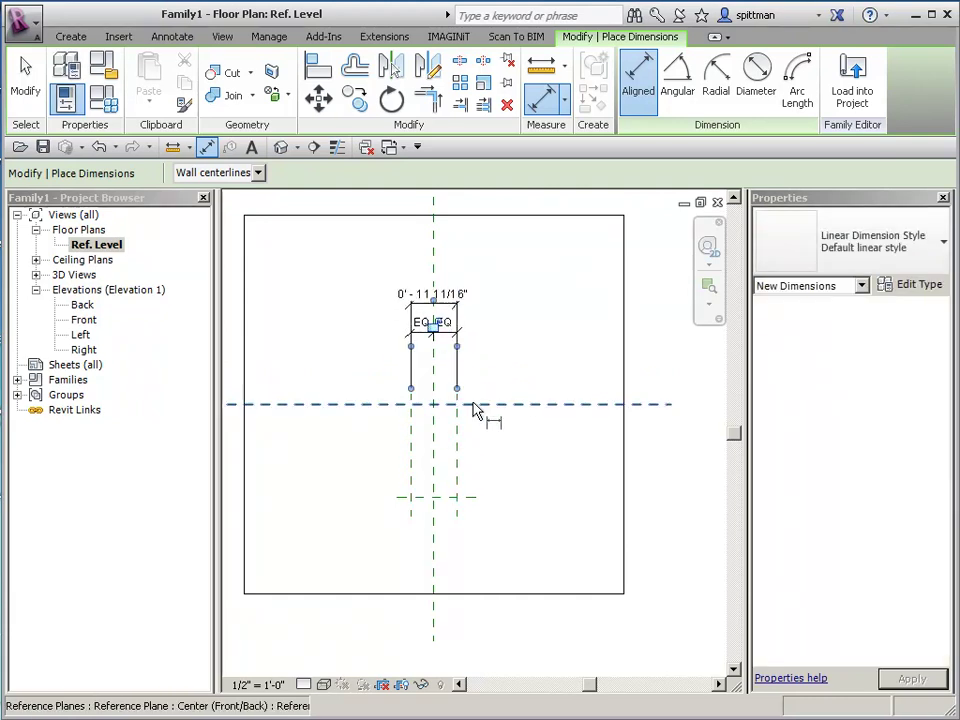
# - Dimension the distance from the Center (Front/Back) plane to the lower horizontal reference plane and end the dimension command
pyautogui.click(475, 406)
pyautogui.click(485, 499)
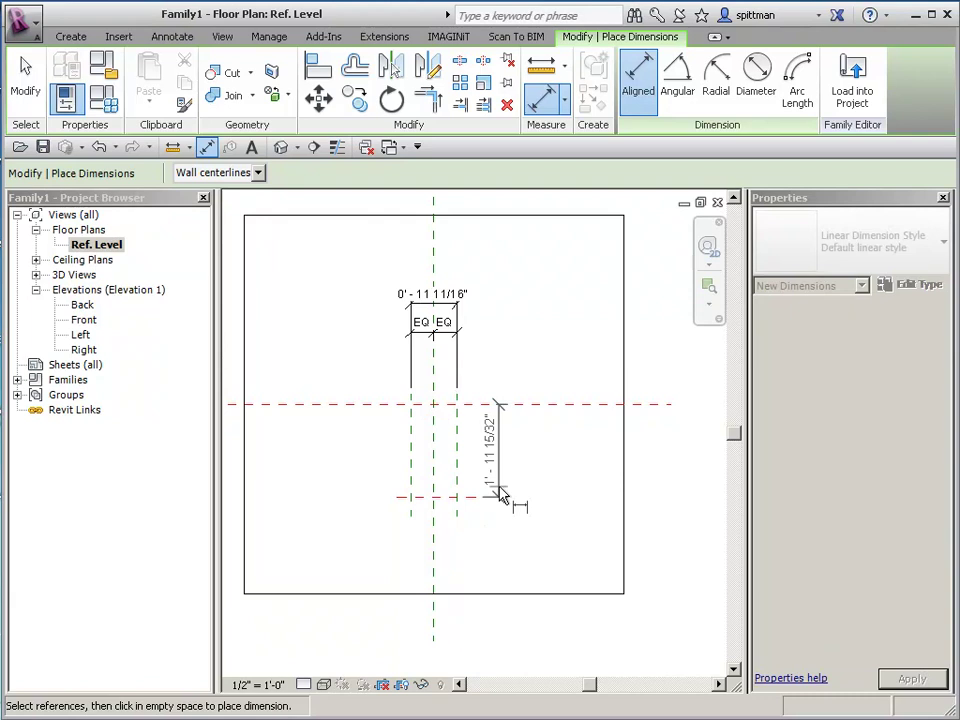
pyautogui.click(500, 497)
pyautogui.rightClick(593, 294)
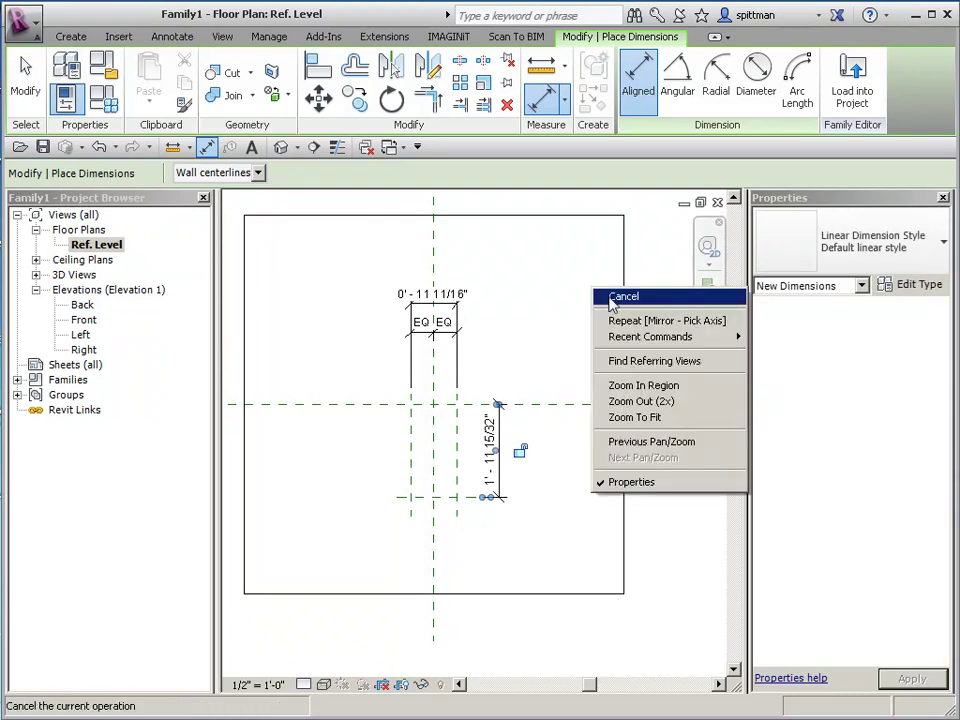
pyautogui.click(613, 297)
pyautogui.rightClick(583, 294)
pyautogui.click(600, 297)
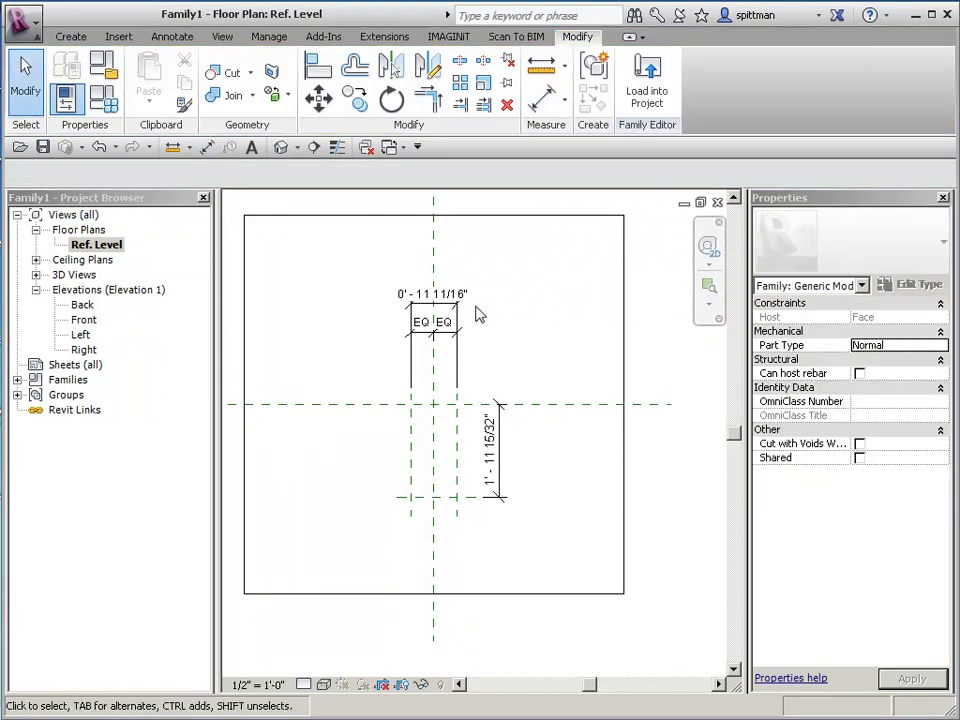
# - Label the overall dimension between the outer vertical planes with a new family type parameter named Width
pyautogui.click(467, 306)
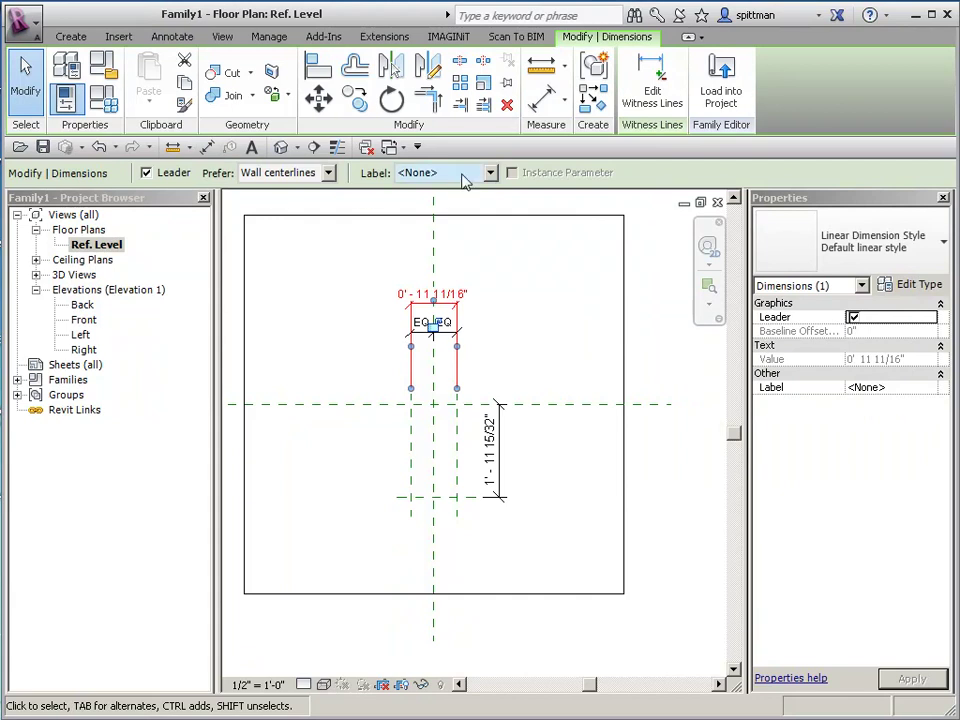
pyautogui.click(465, 176)
pyautogui.click(462, 203)
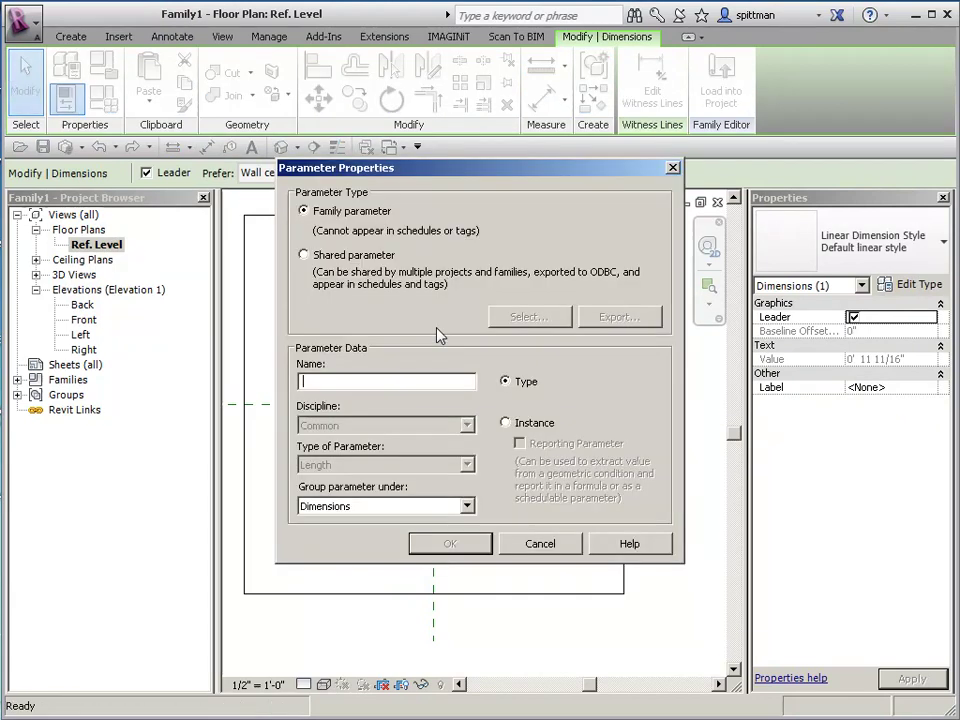
pyautogui.write('Width')
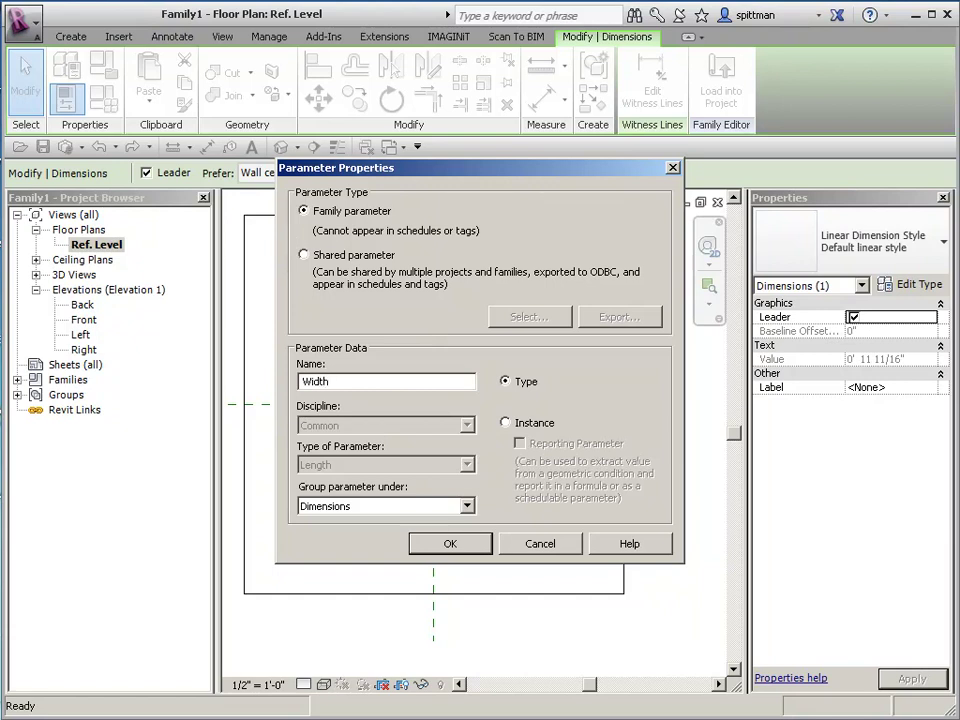
pyautogui.click(464, 544)
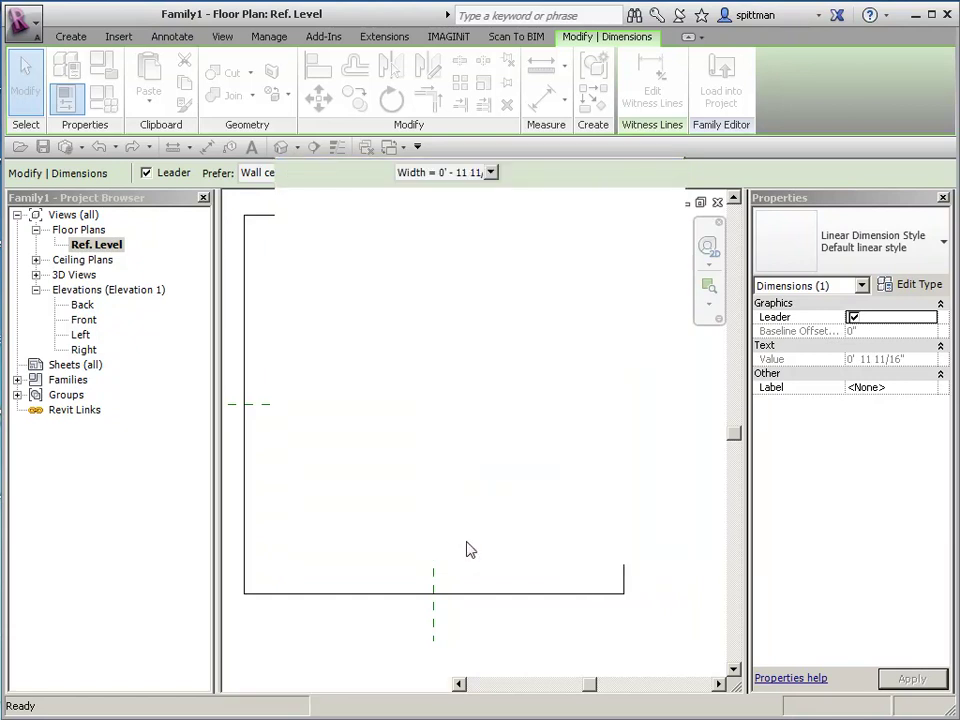
# - Label the dimension between the Center (Front/Back) plane and the lower horizontal plane with a new family type parameter named Height
pyautogui.click(496, 502)
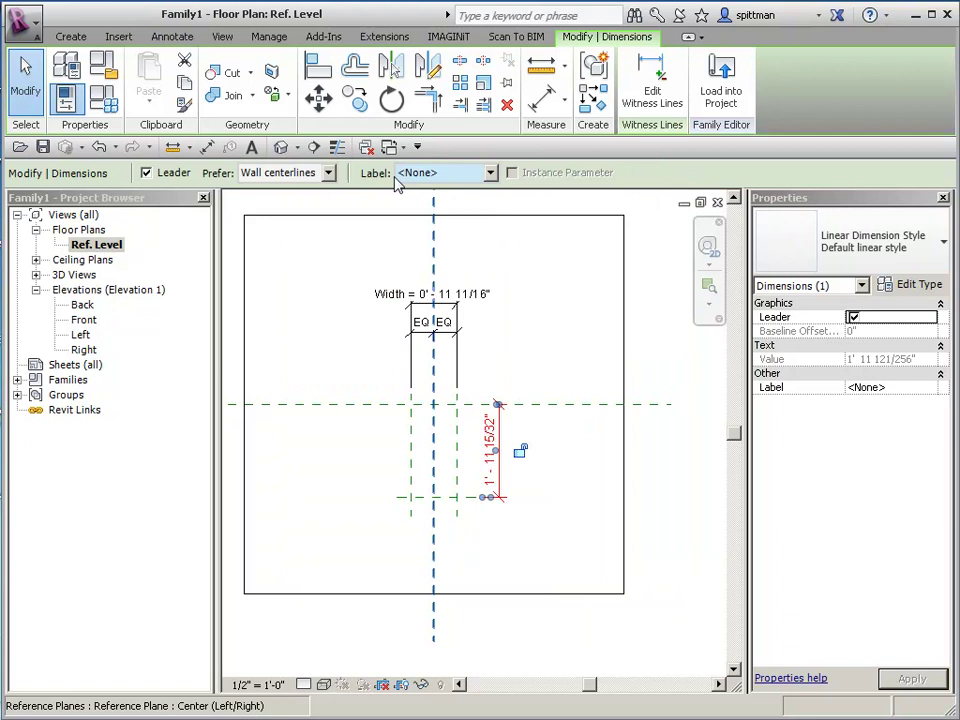
pyautogui.click(422, 175)
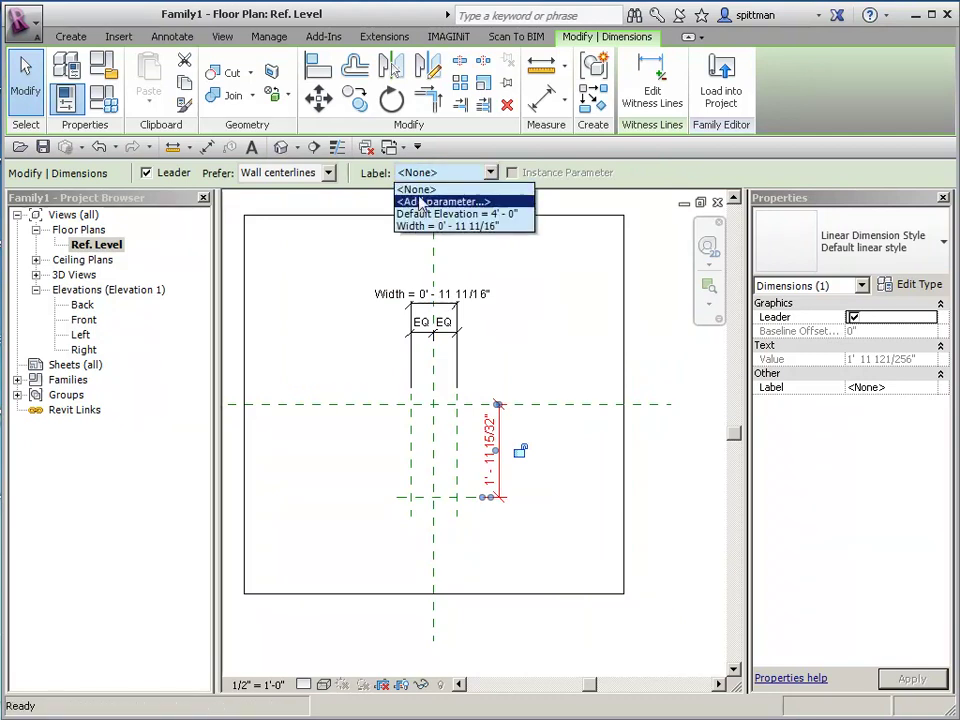
pyautogui.click(416, 199)
pyautogui.write('Height')
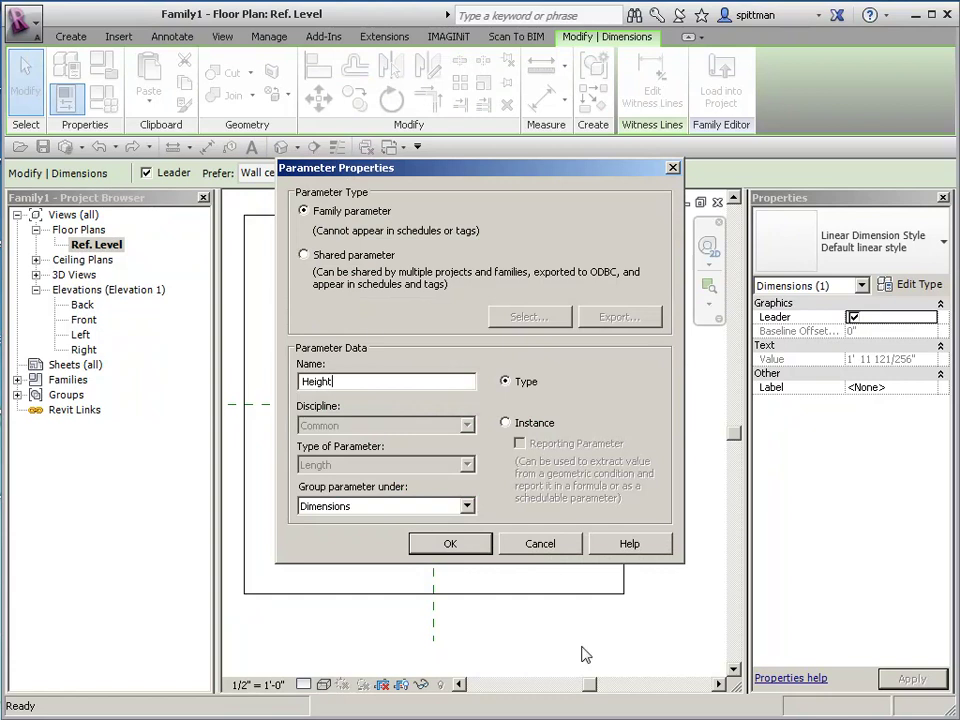
pyautogui.click(448, 546)
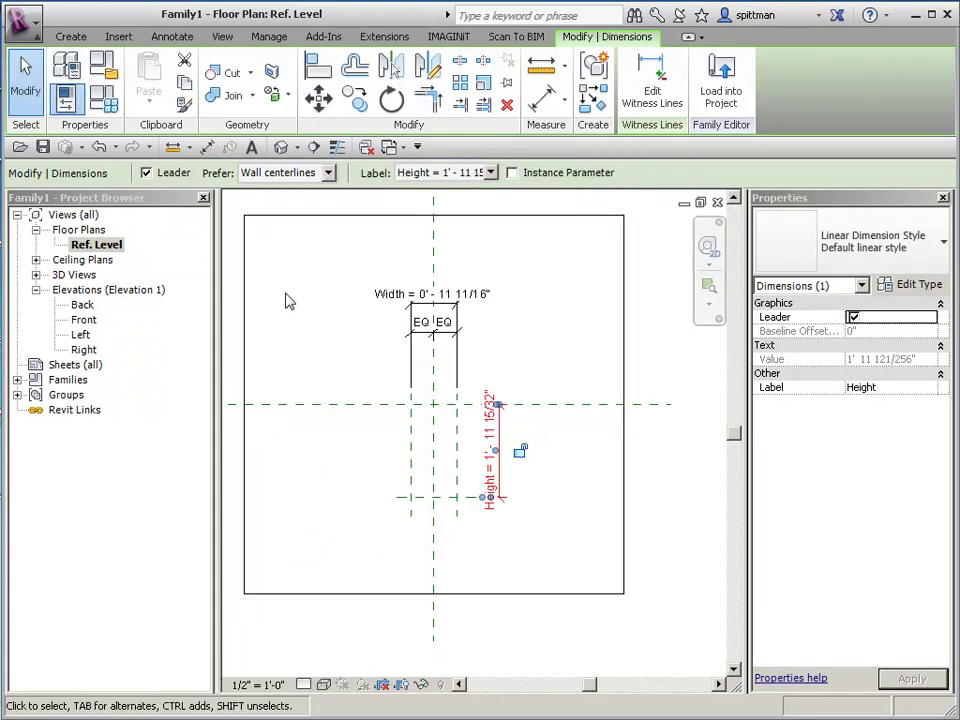
# - Set the project's length units to fractional inches and clear the dimension selection
pyautogui.press('u')
pyautogui.press('n')
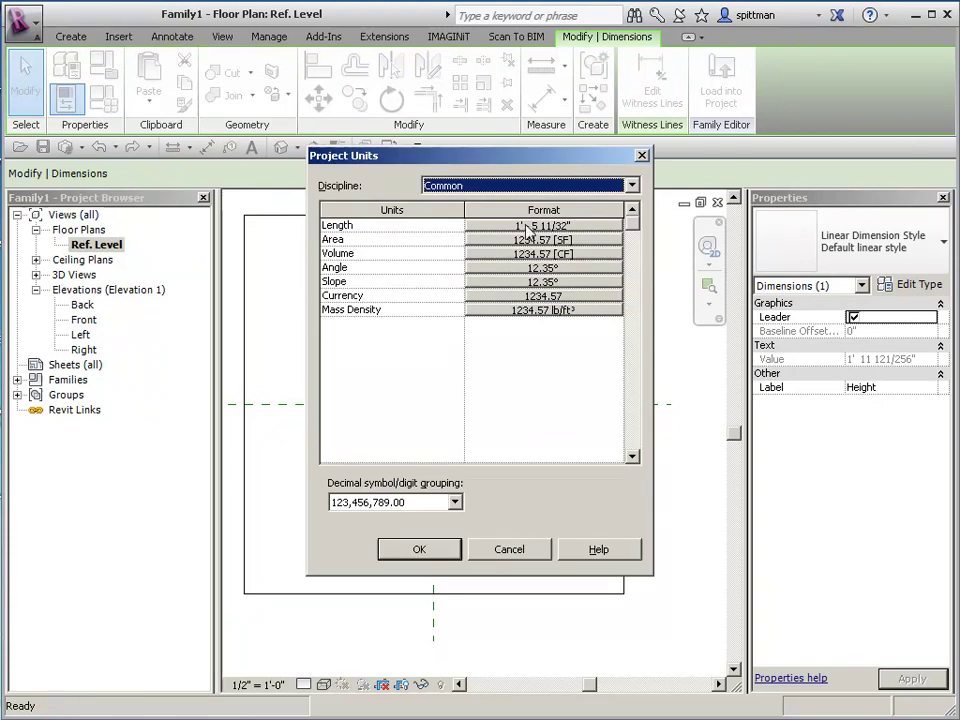
pyautogui.click(528, 226)
pyautogui.click(519, 266)
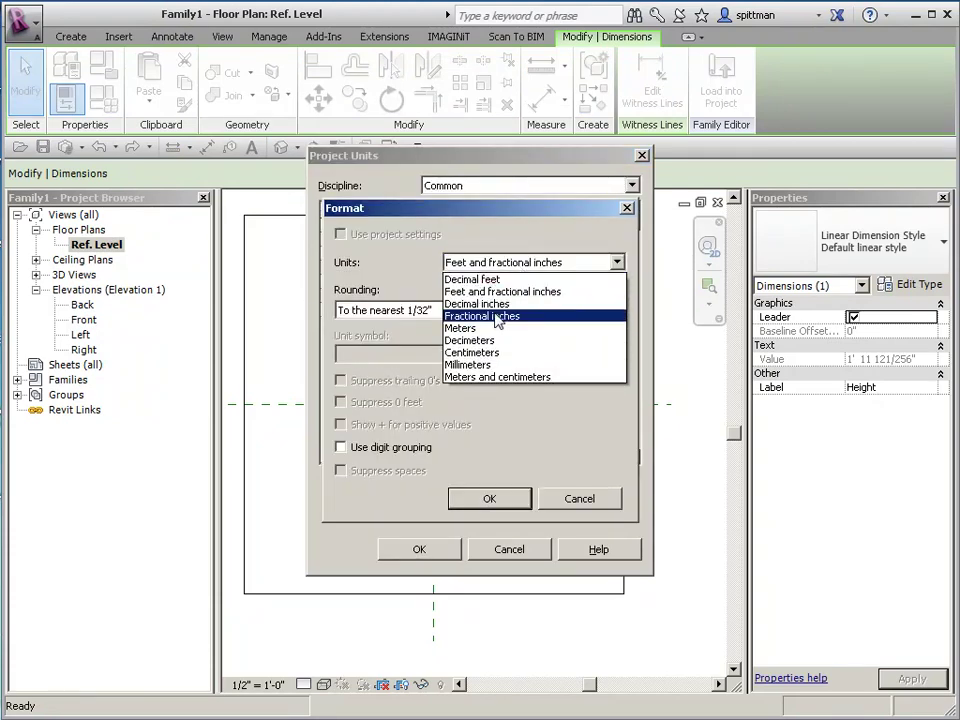
pyautogui.click(489, 317)
pyautogui.click(487, 499)
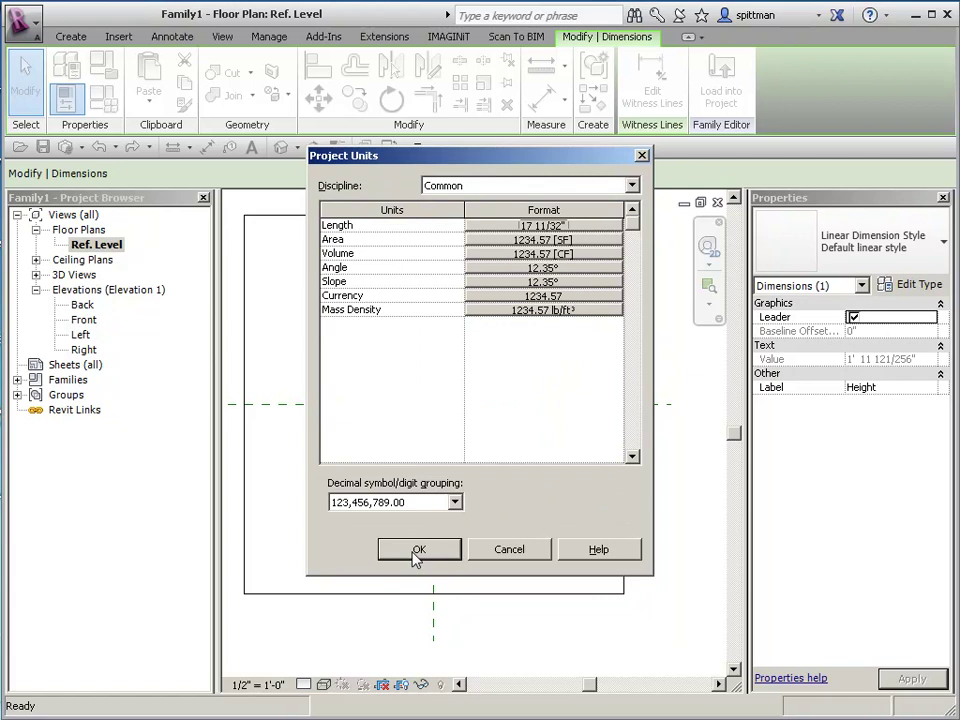
pyautogui.click(420, 548)
pyautogui.press('Escape')
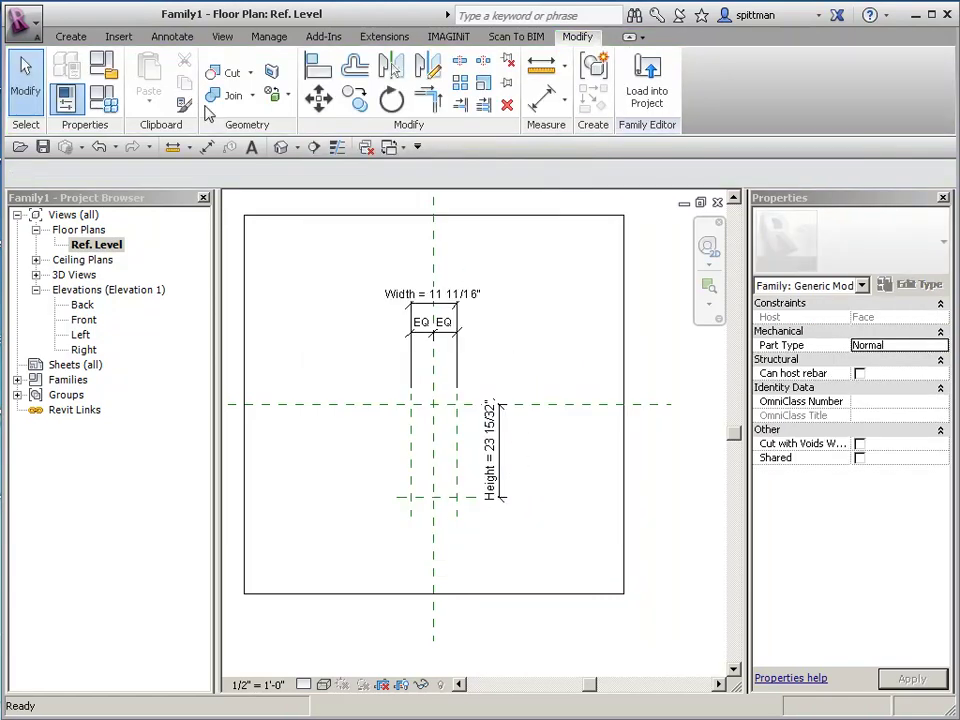
# - Set the family's Width parameter to 6" and its Height parameter to 12"
pyautogui.click(113, 105)
pyautogui.click(316, 221)
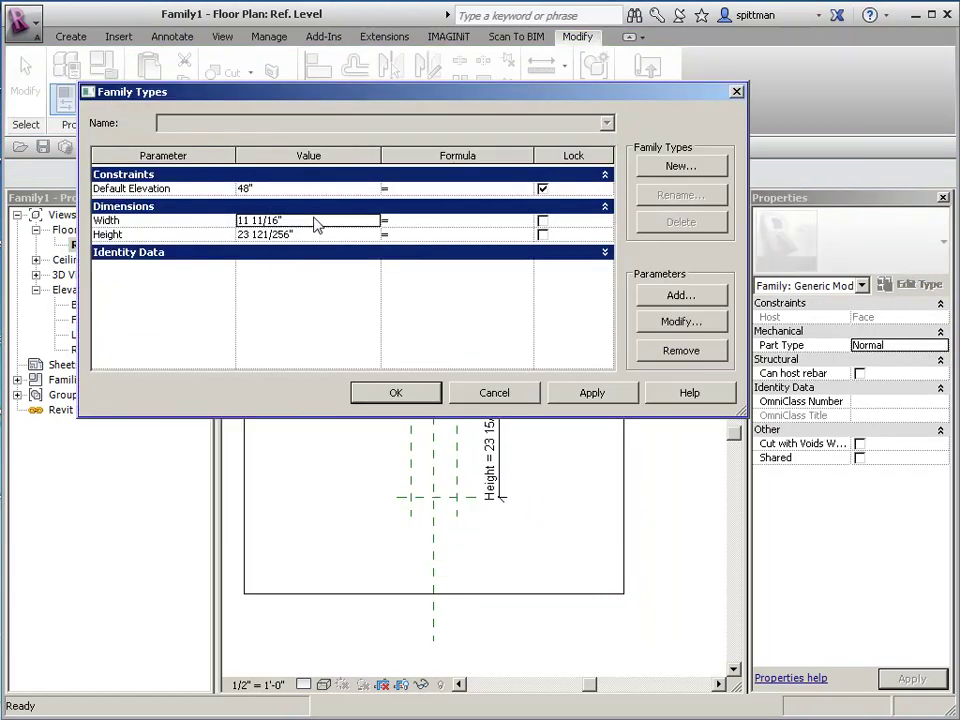
pyautogui.write('6')
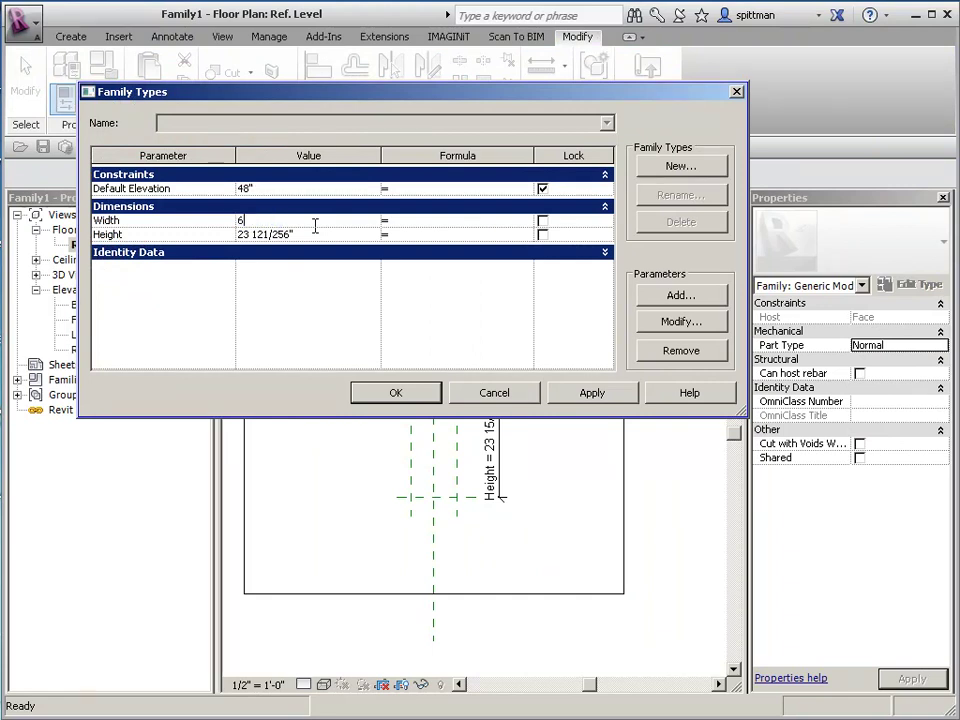
pyautogui.click(316, 234)
pyautogui.write('12')
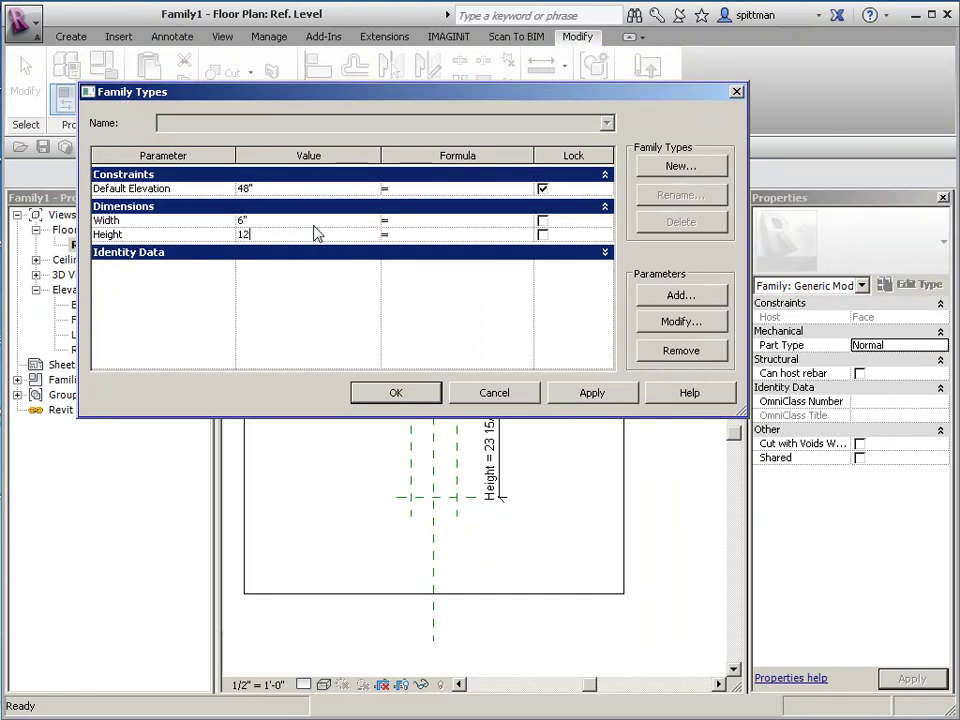
pyautogui.press('Tab')
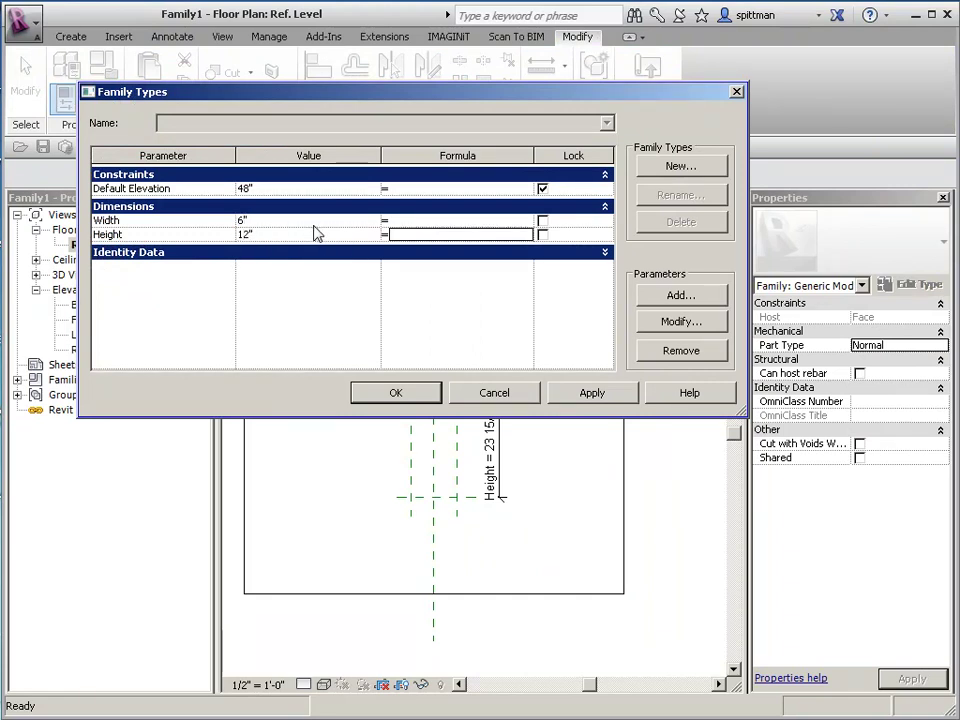
pyautogui.click(424, 388)
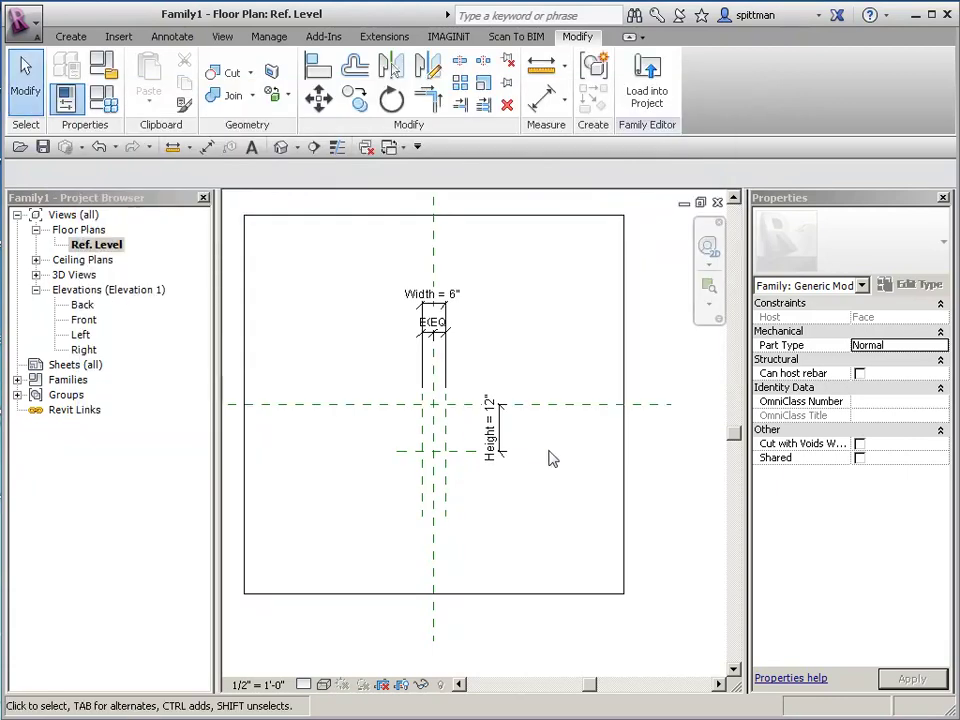
# - Change the family category to Specialty Equipment
pyautogui.scroll(2, 505, 386)
pyautogui.moveTo(505, 386); pyautogui.dragTo(548, 389, button='middle')
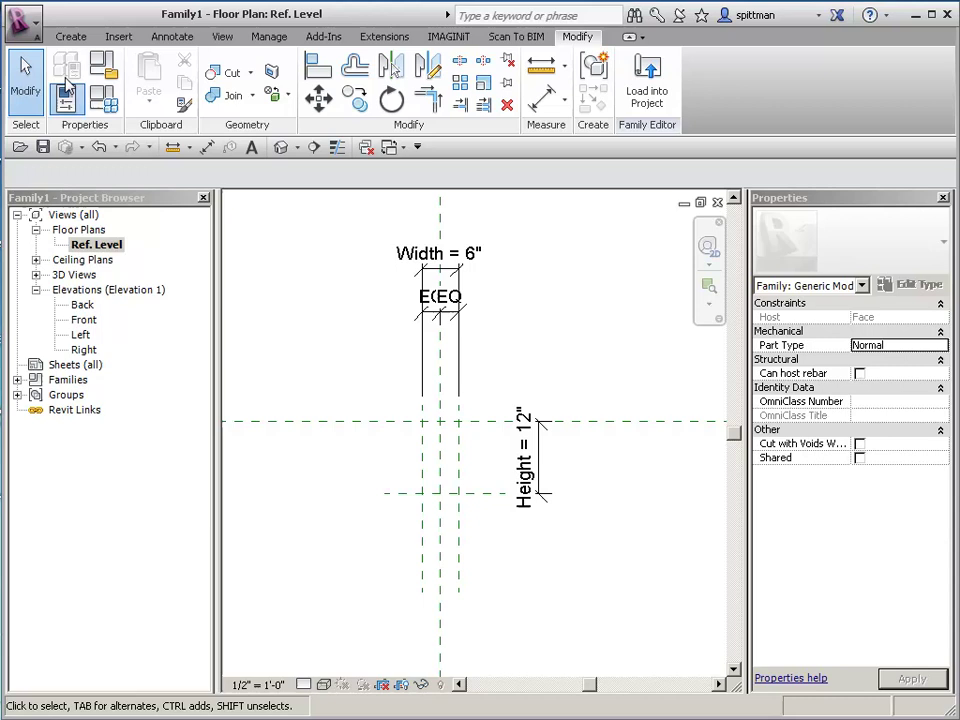
pyautogui.click(102, 66)
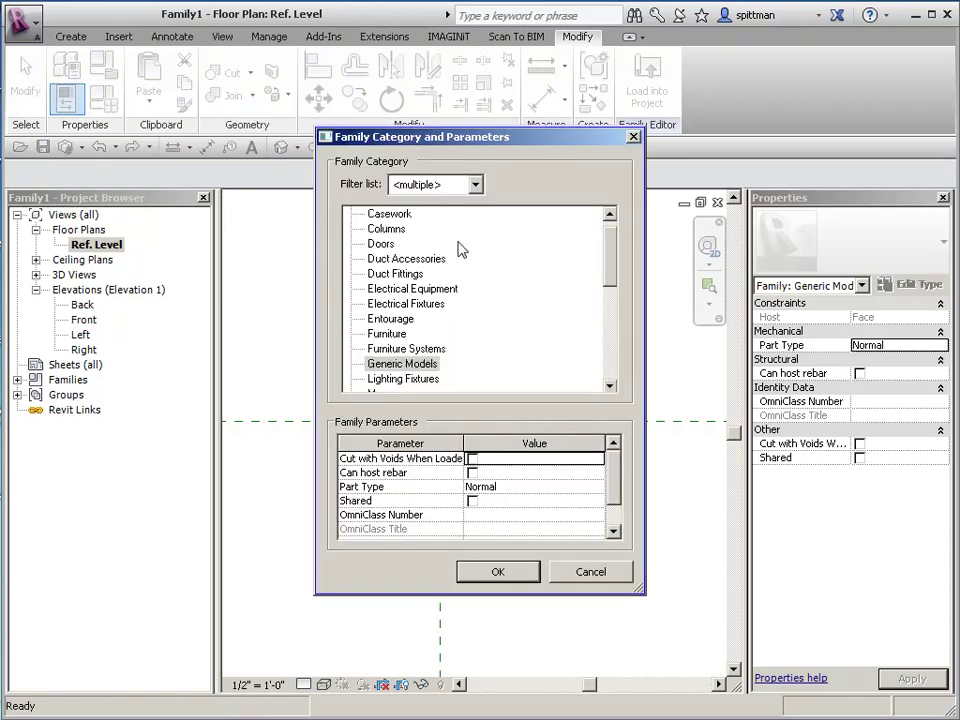
pyautogui.moveTo(613, 274); pyautogui.dragTo(613, 367)
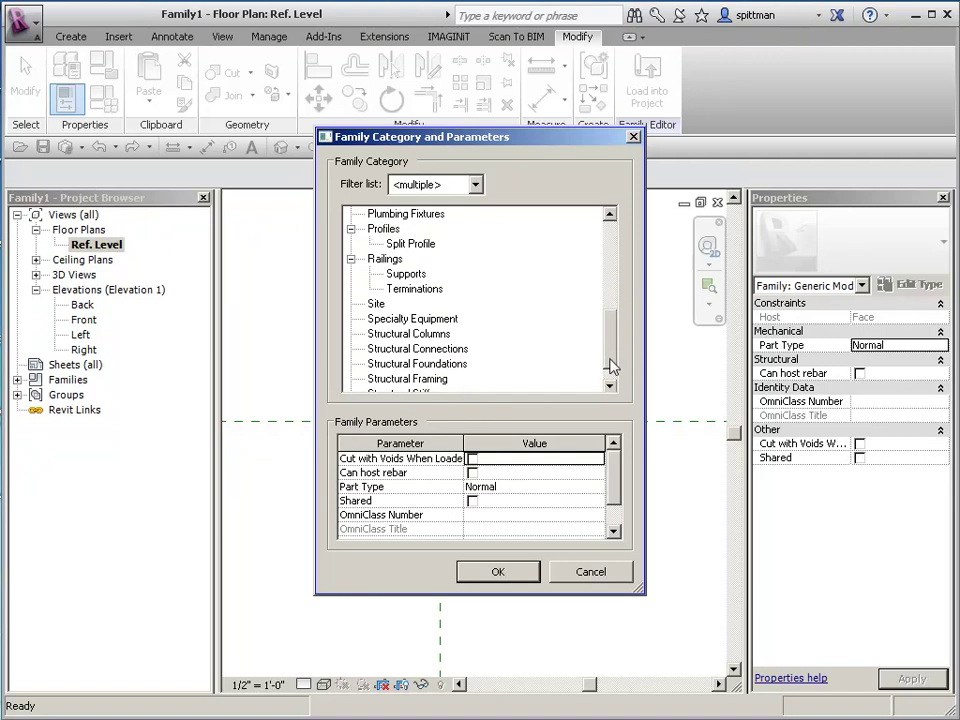
pyautogui.click(440, 320)
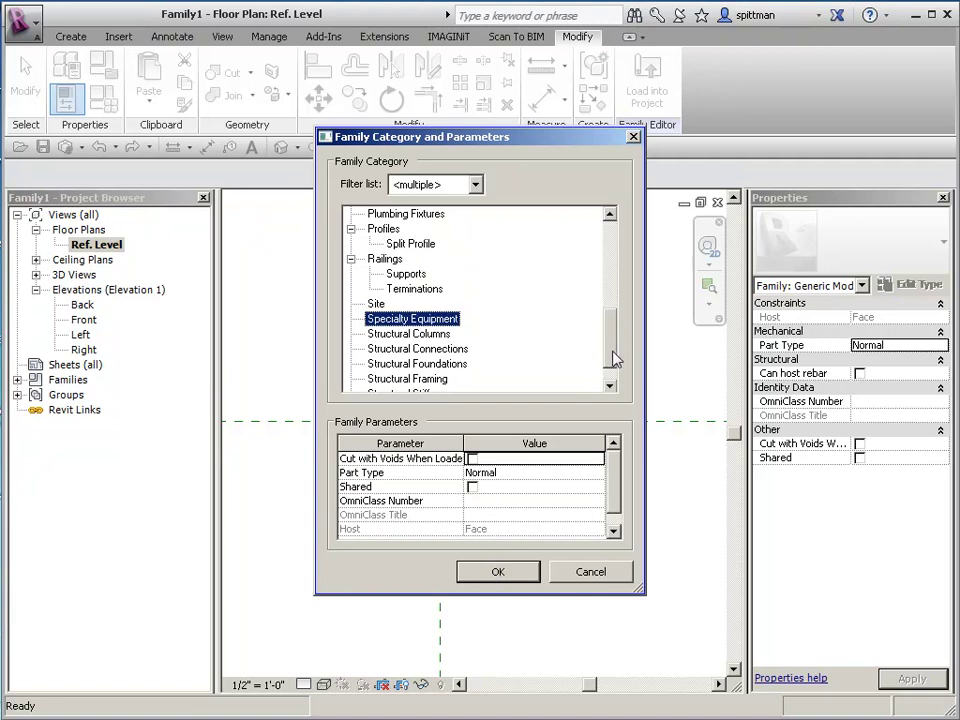
pyautogui.moveTo(614, 358)
pyautogui.mouseDown()
pyautogui.moveTo(609, 281)
pyautogui.moveTo(609, 368)
pyautogui.mouseUp()
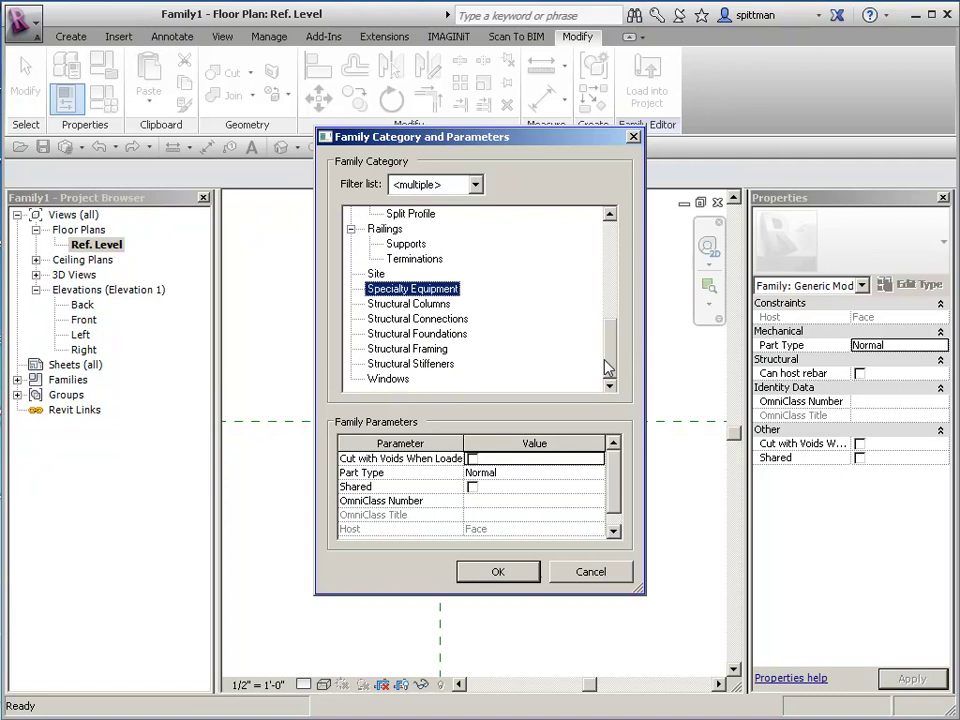
pyautogui.click(498, 572)
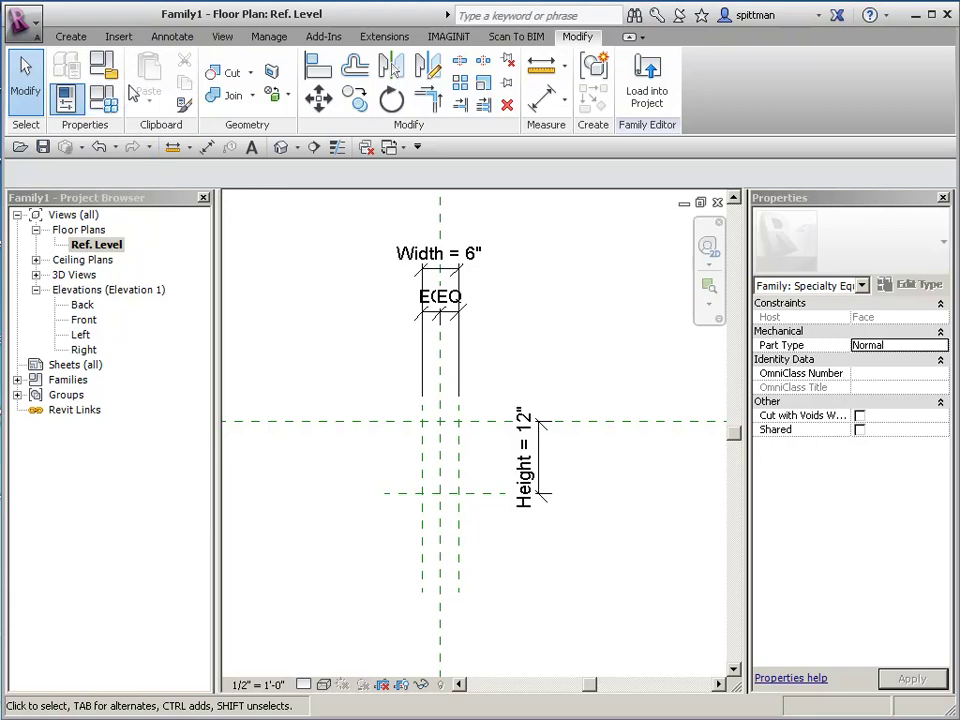
# - Create a Bracket subcategory under Specialty Equipment in the model object styles
pyautogui.click(284, 40)
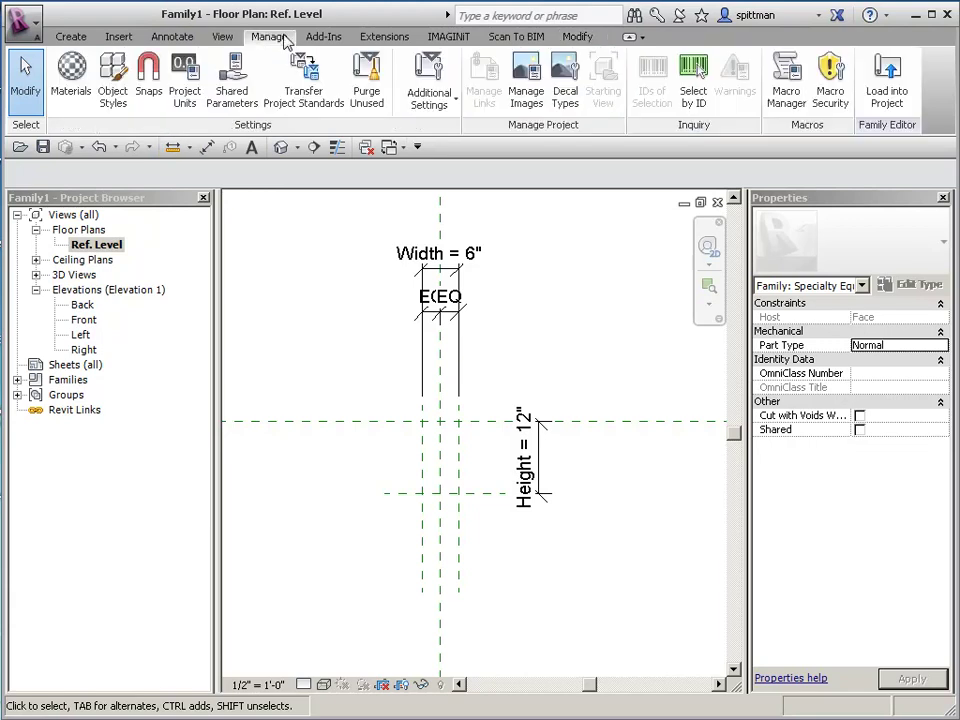
pyautogui.click(110, 86)
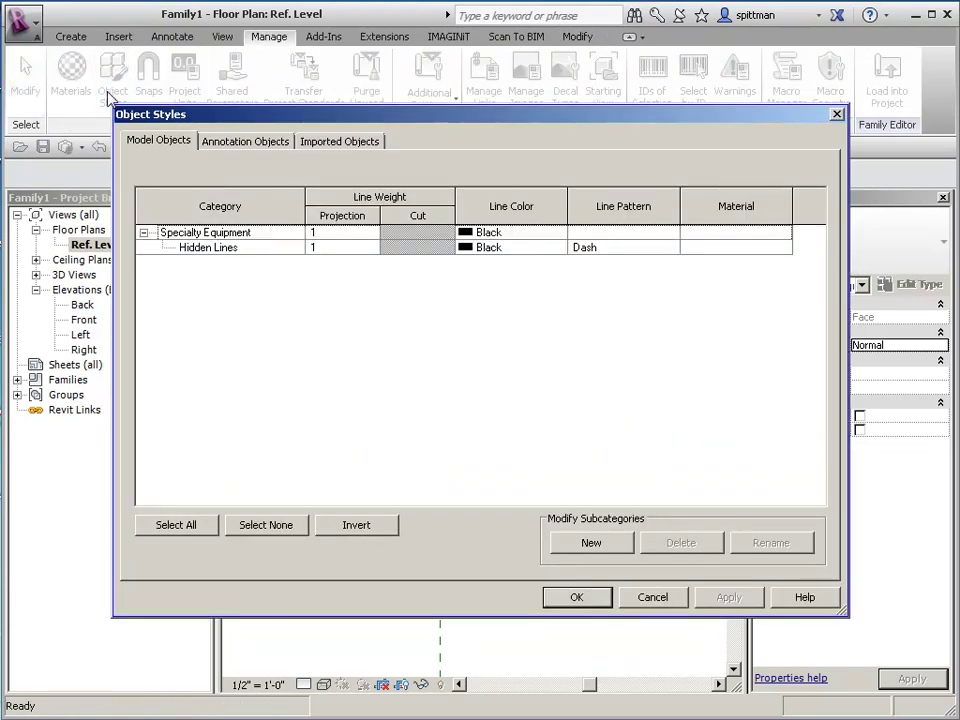
pyautogui.click(229, 238)
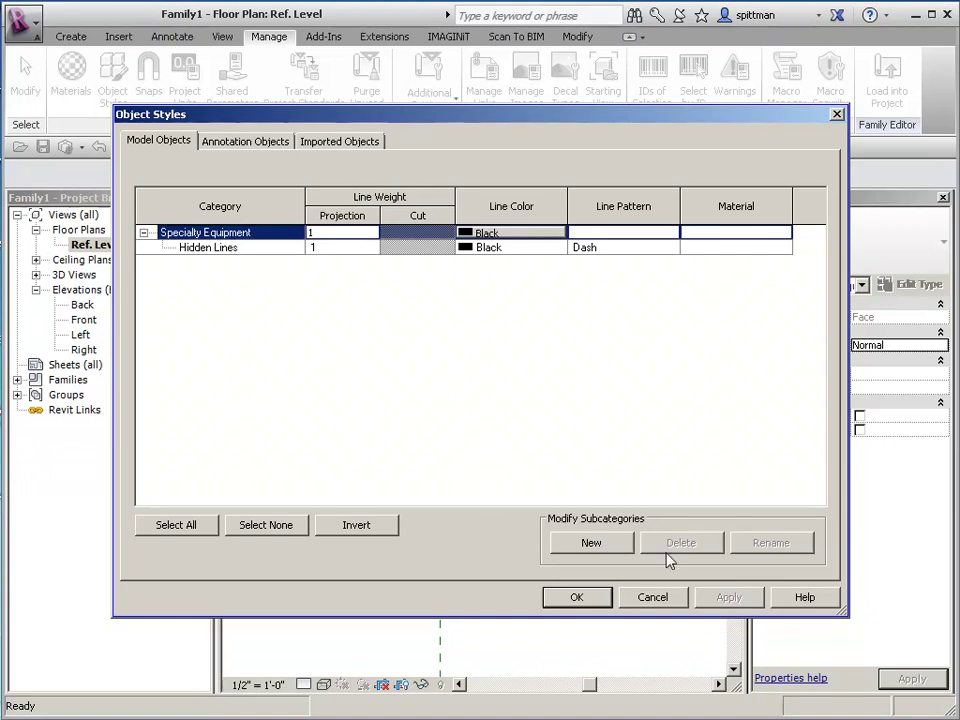
pyautogui.click(610, 545)
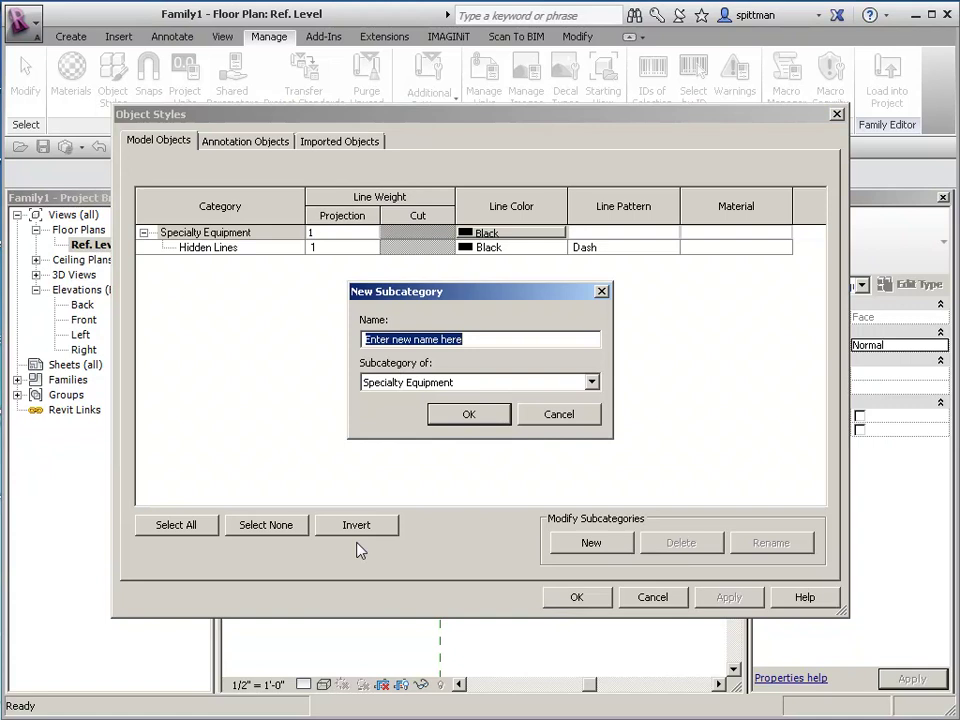
pyautogui.write('Bracket')
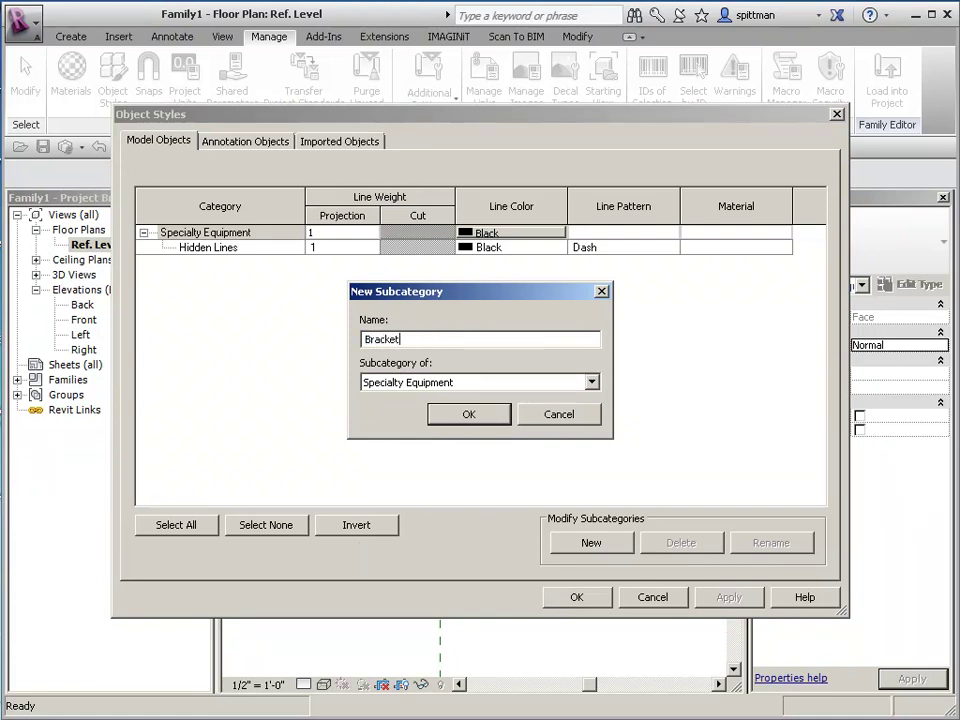
pyautogui.click(474, 414)
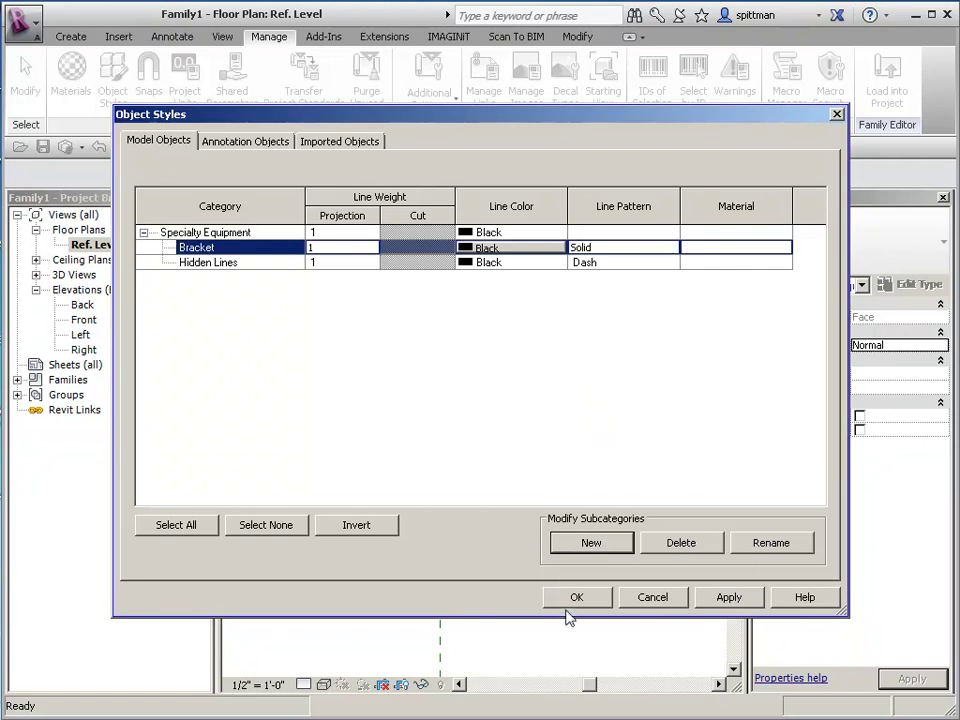
pyautogui.click(577, 599)
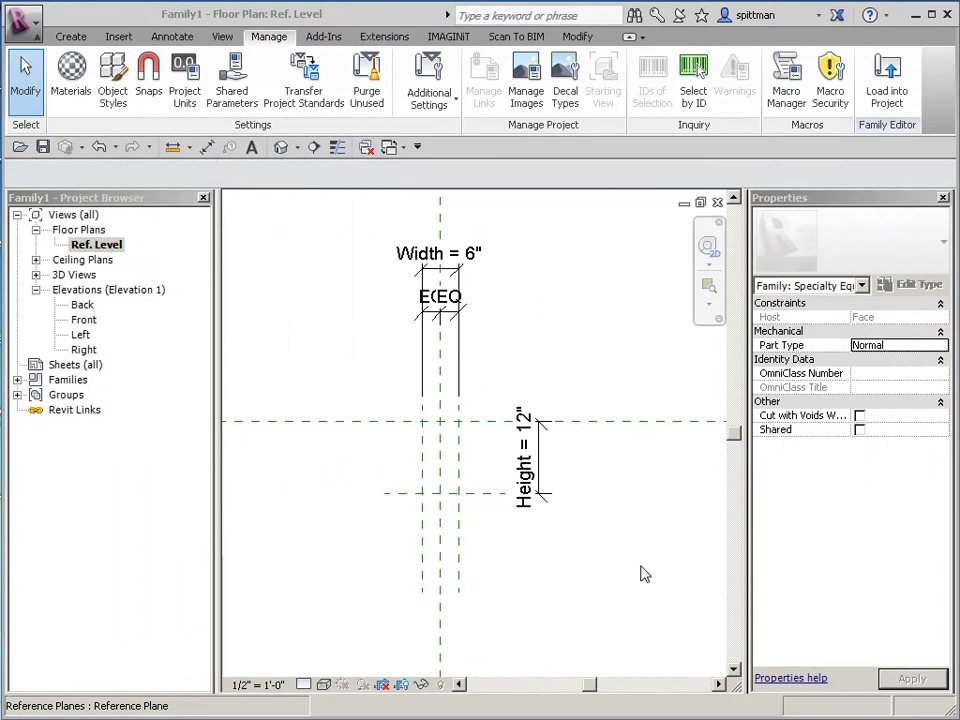
# - Select the Center (Front/Back) reference plane, open the Left elevation to locate it there, and clear the selection
pyautogui.click(612, 422)
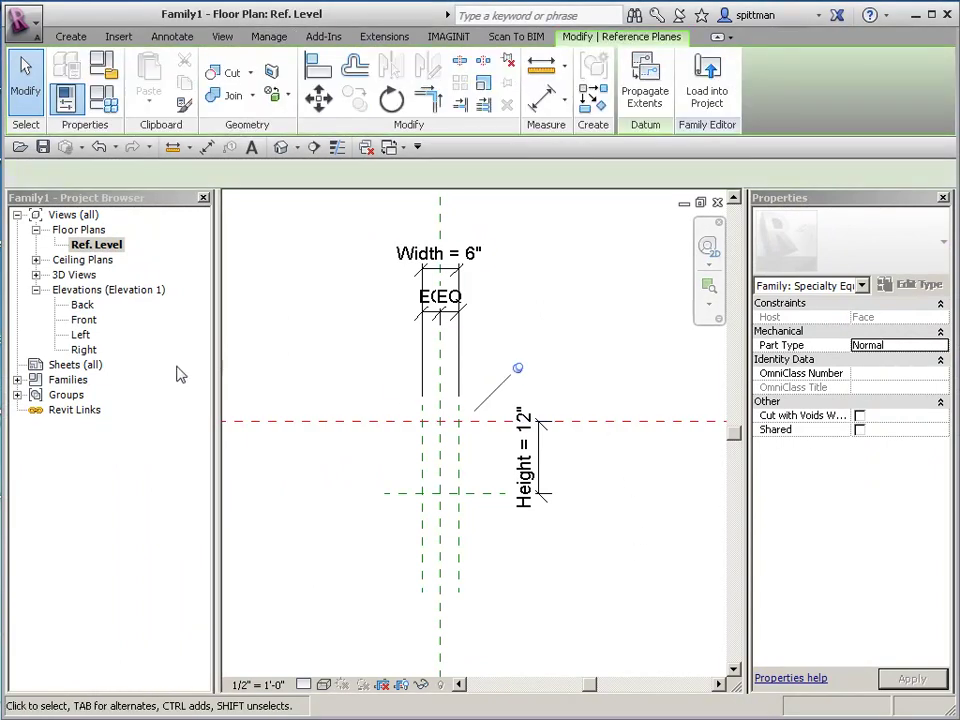
pyautogui.doubleClick(82, 336)
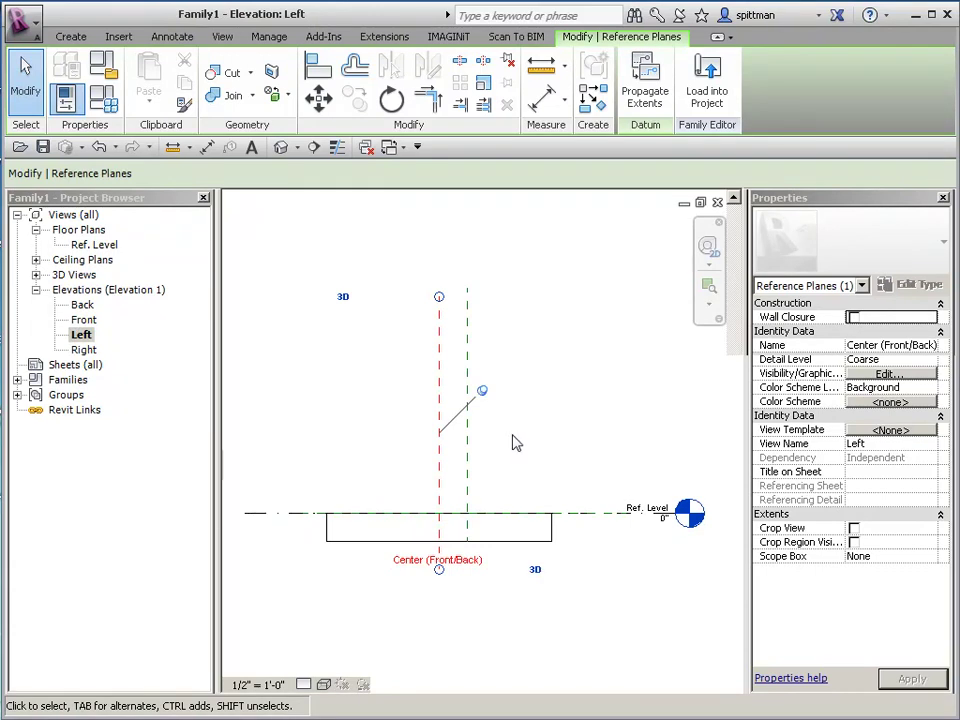
pyautogui.click(508, 486)
pyautogui.scroll(3, 499, 497)
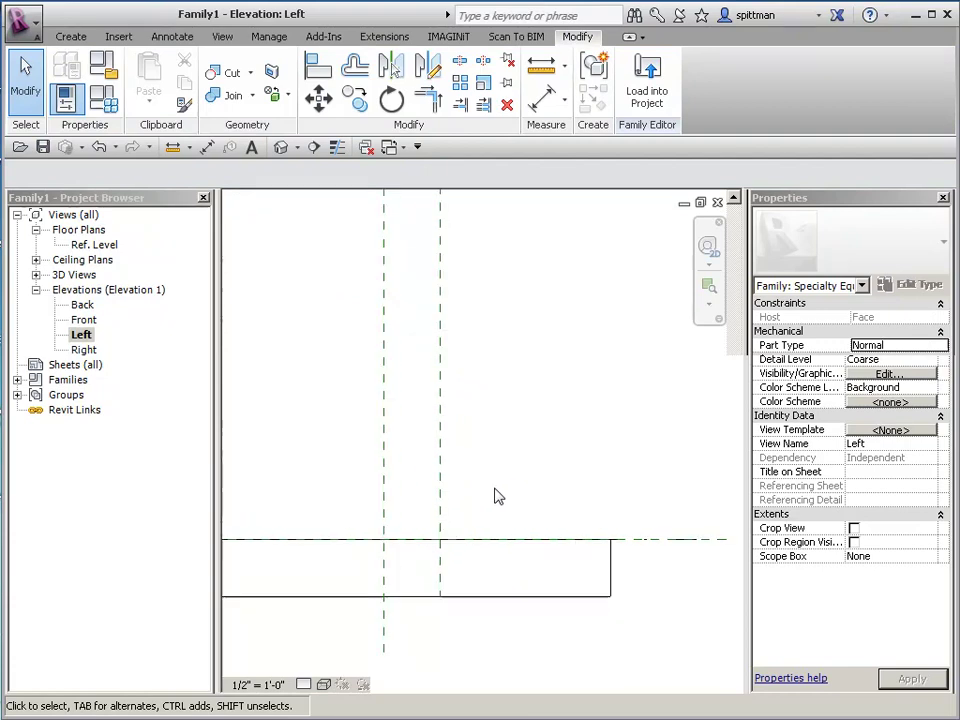
pyautogui.scroll(1, 497, 497)
pyautogui.moveTo(497, 497); pyautogui.dragTo(542, 458, button='middle')
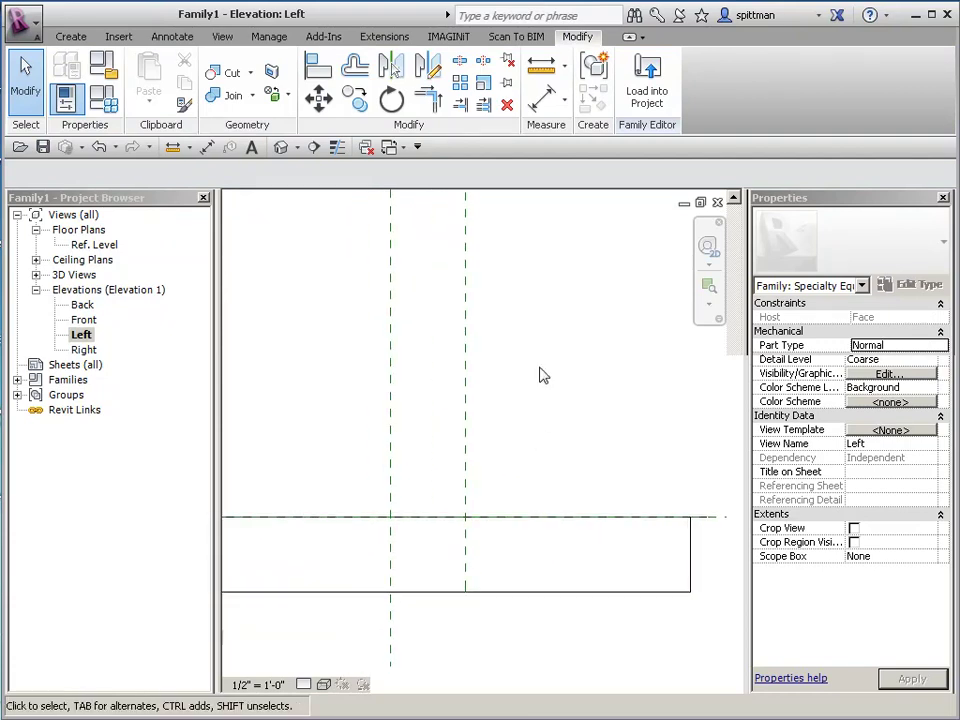
# - Draw a horizontal reference plane about 11" above Ref. Level across both vertical planes and make its temporary dimension permanent
pyautogui.click(81, 36)
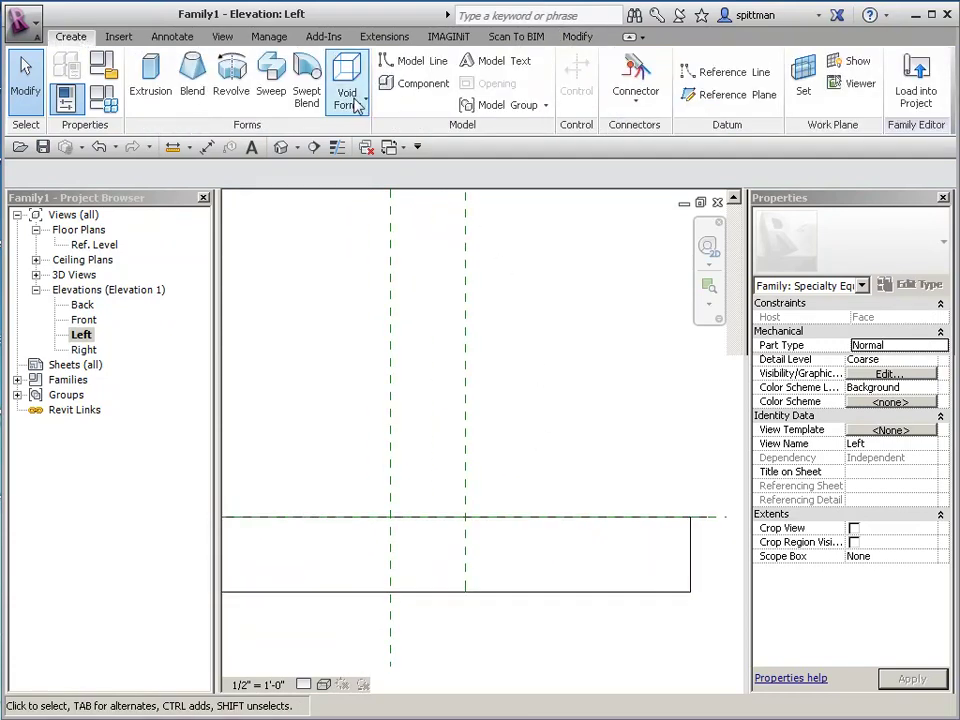
pyautogui.click(728, 94)
pyautogui.click(369, 449)
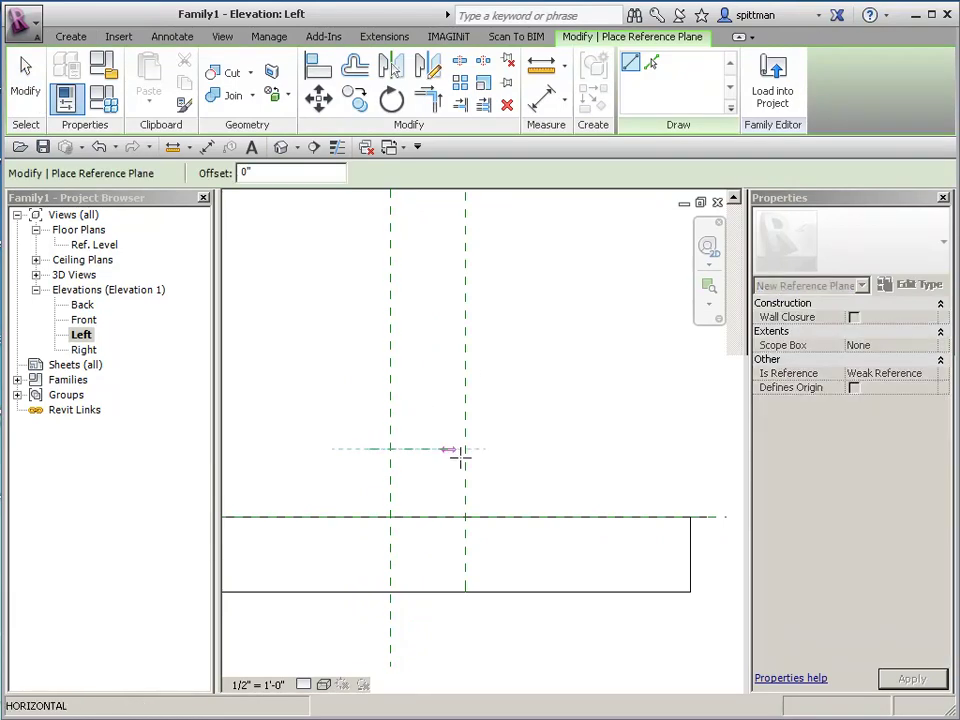
pyautogui.click(509, 449)
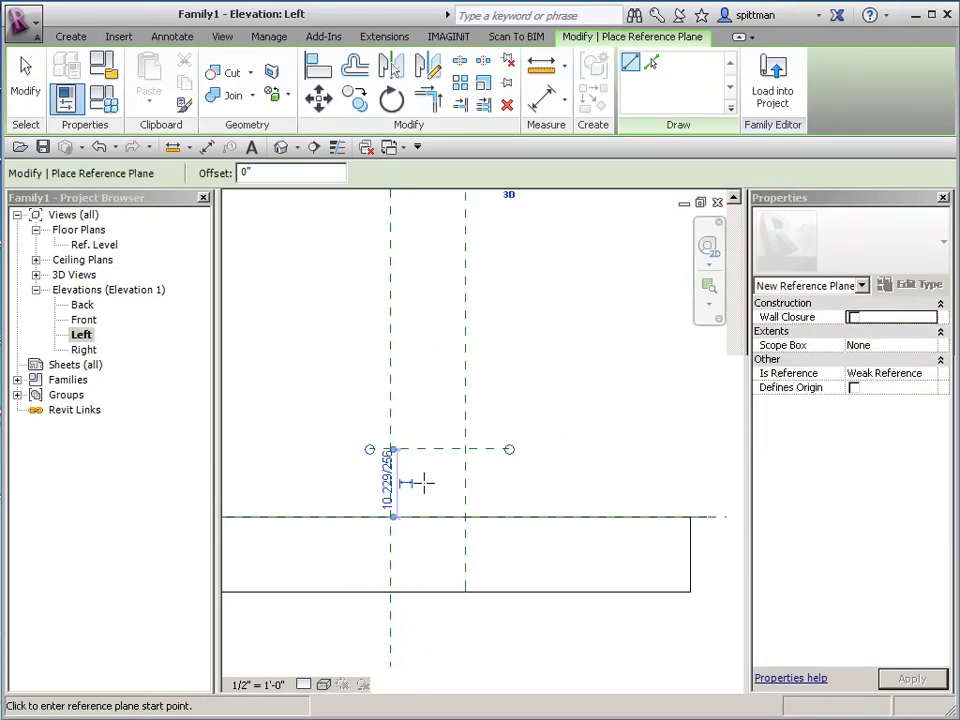
pyautogui.click(407, 484)
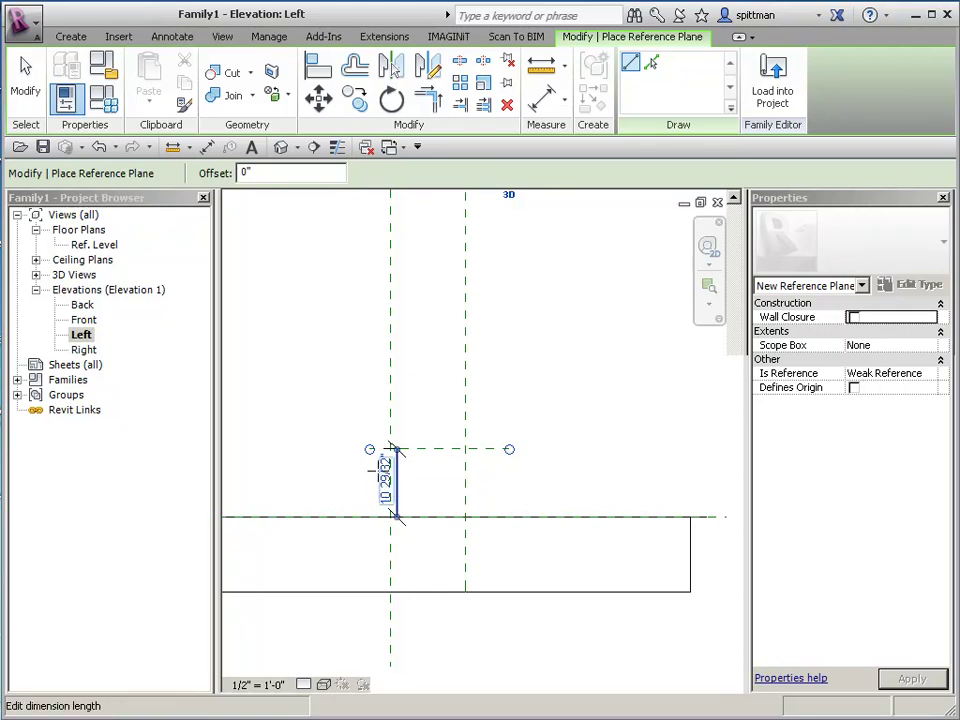
pyautogui.click(440, 467)
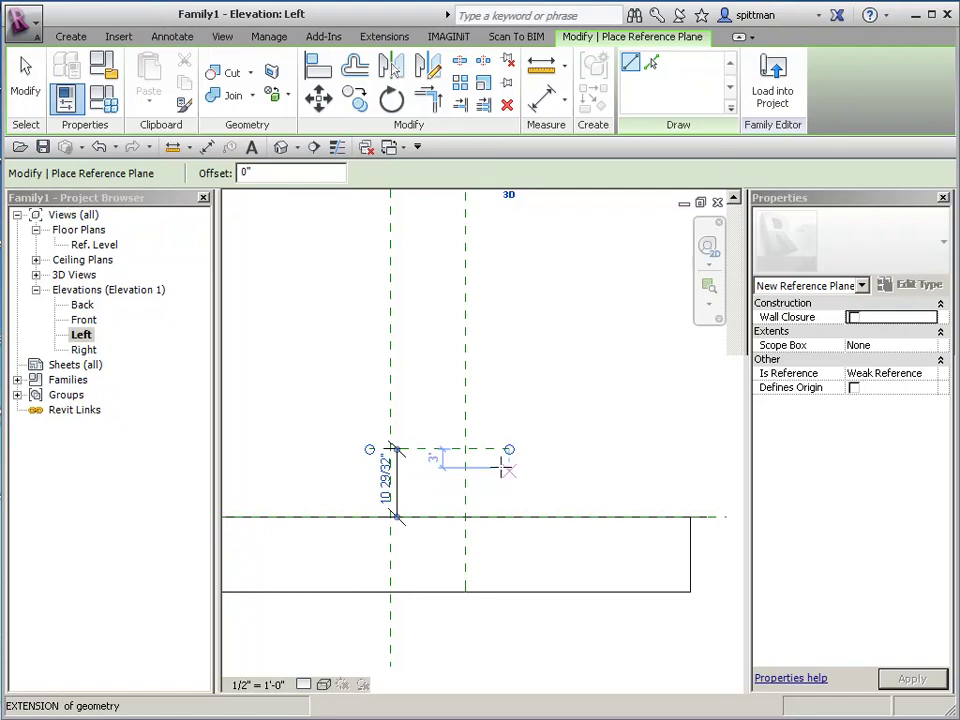
# - Label the new elevation dimension with a family type parameter named Depth and move the dimension clear of the vertical reference planes
pyautogui.click(26, 86)
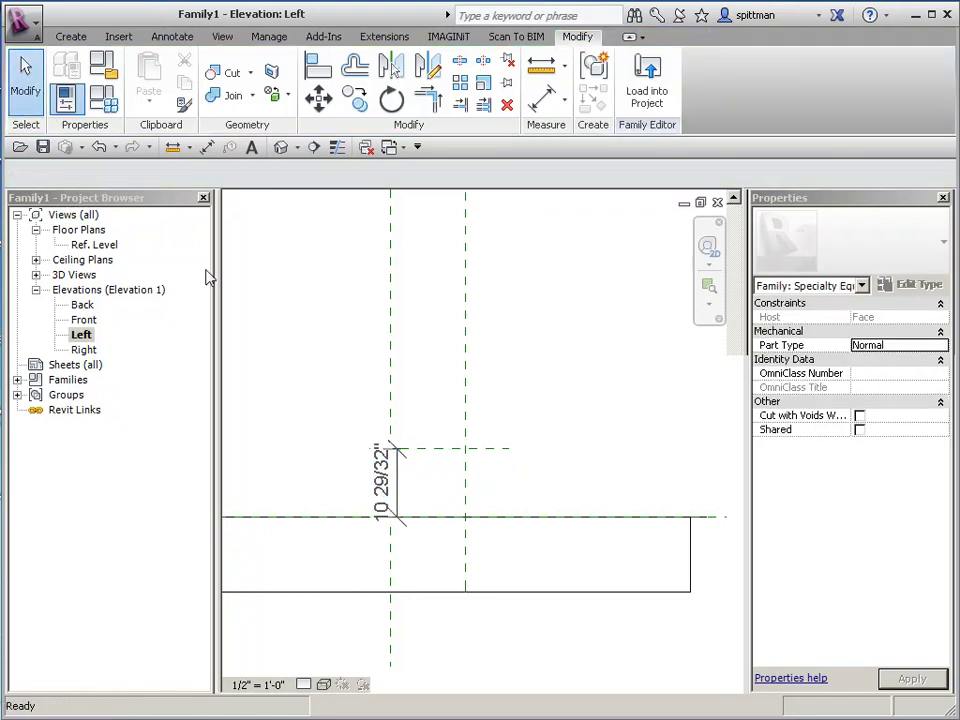
pyautogui.click(380, 480)
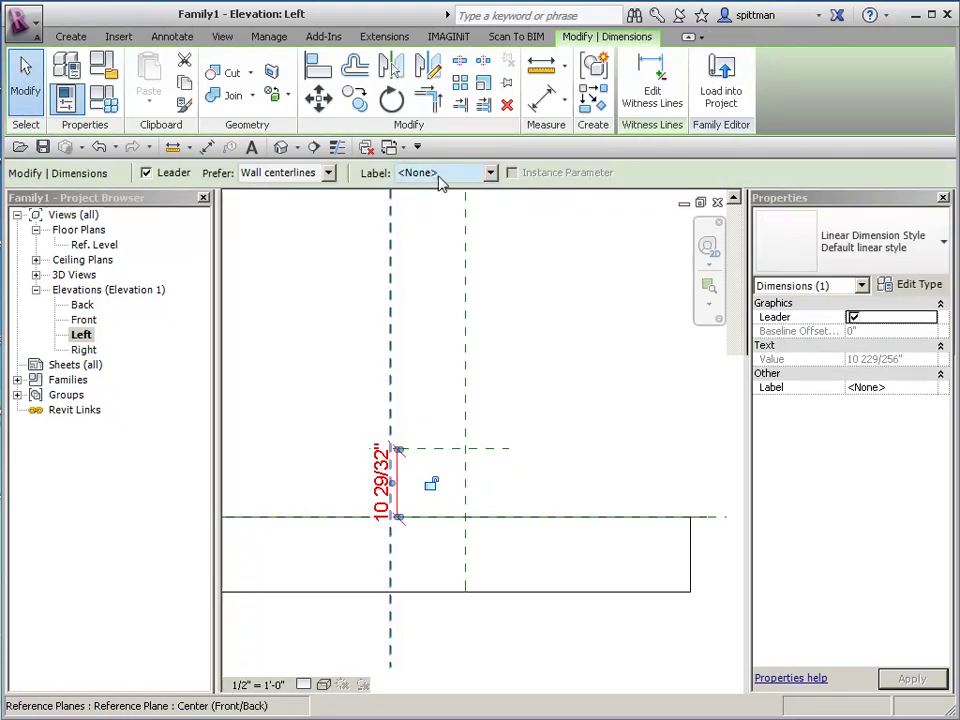
pyautogui.click(440, 175)
pyautogui.click(430, 201)
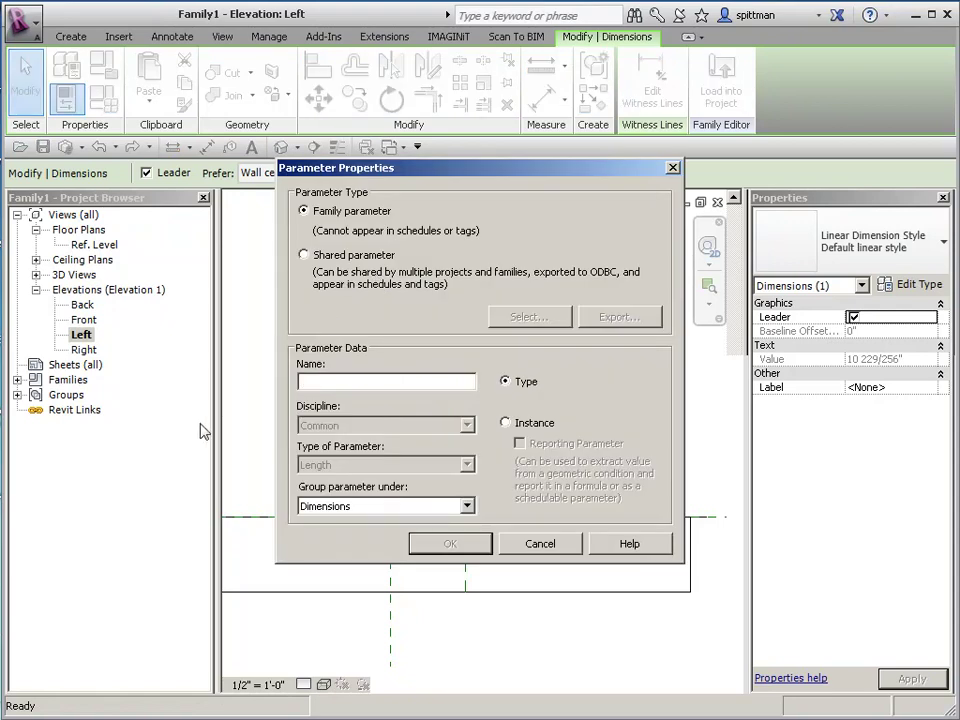
pyautogui.write('Depth')
pyautogui.click(455, 544)
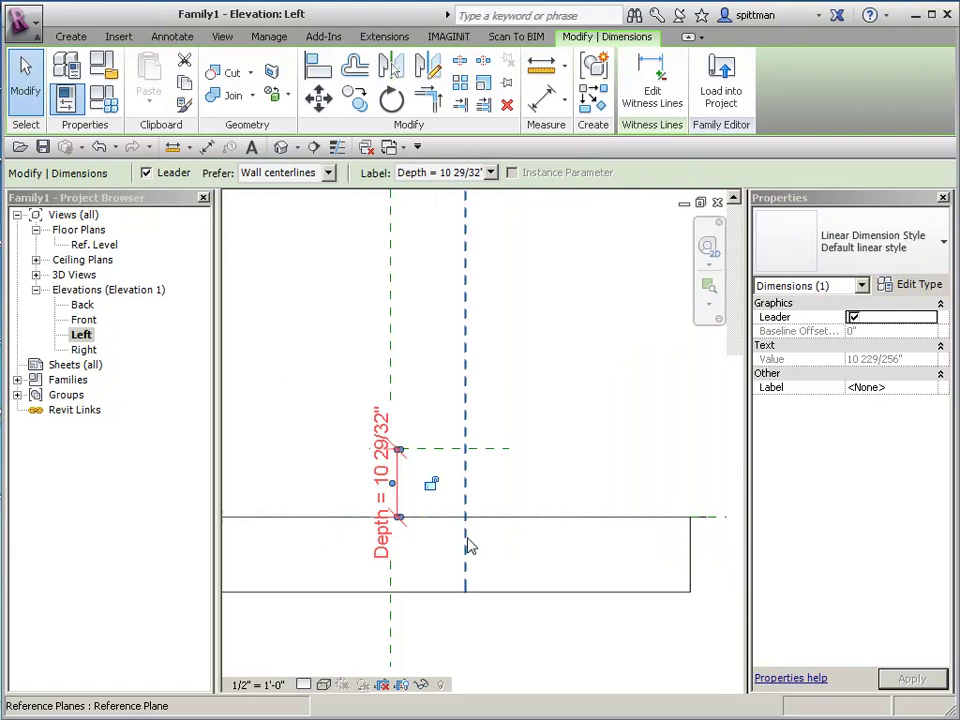
pyautogui.moveTo(396, 504); pyautogui.dragTo(606, 512)
pyautogui.click(590, 362)
# - Set the Depth parameter to 9" in the family types
pyautogui.scroll(5, 581, 386)
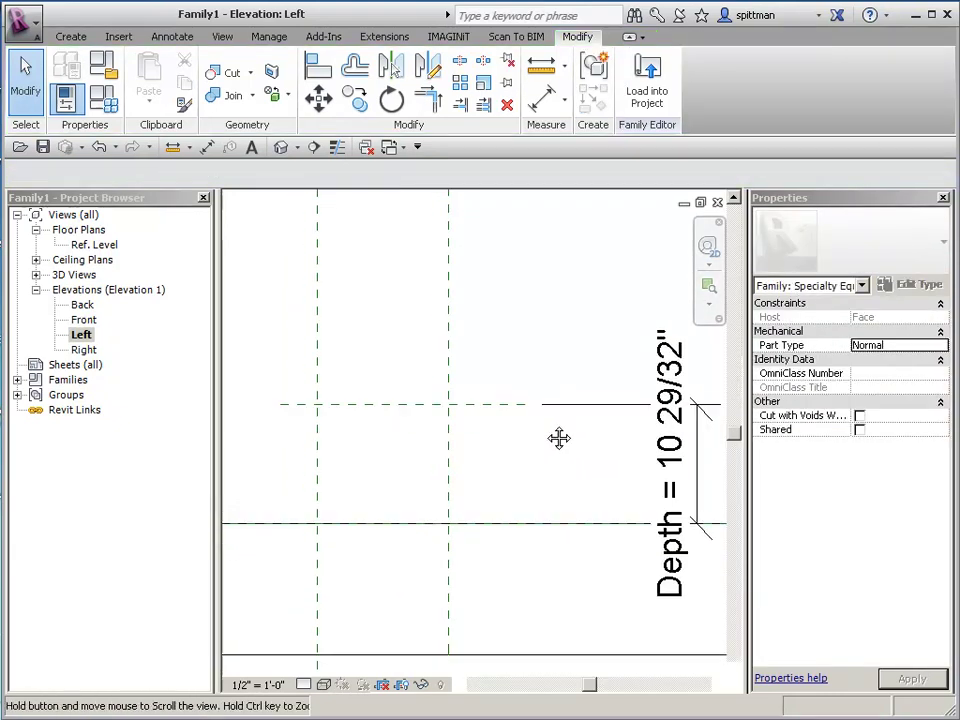
pyautogui.click(100, 98)
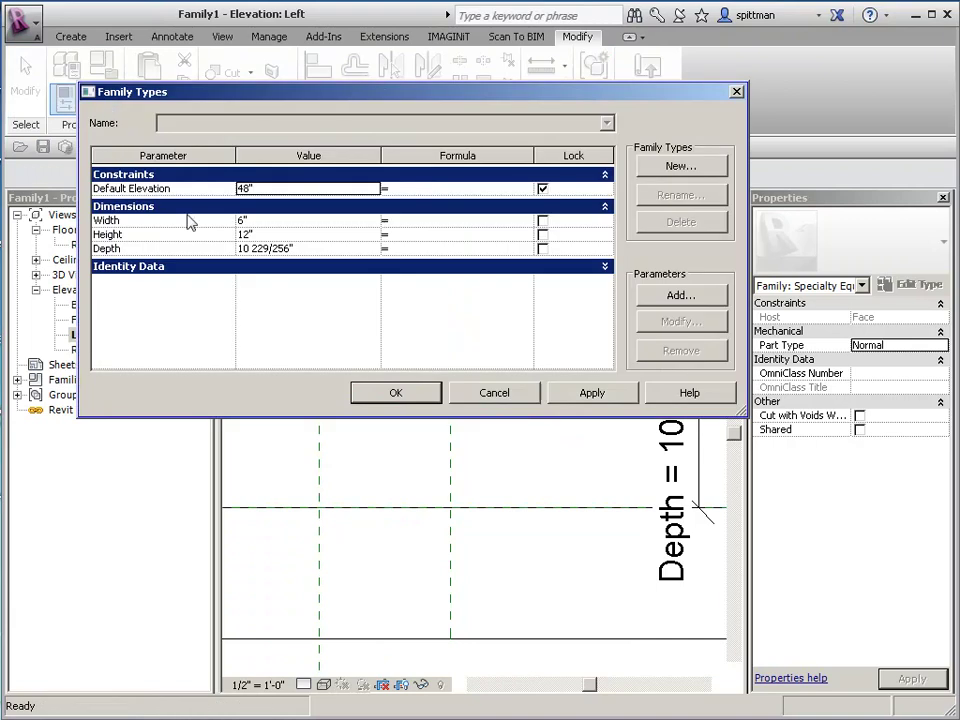
pyautogui.click(310, 249)
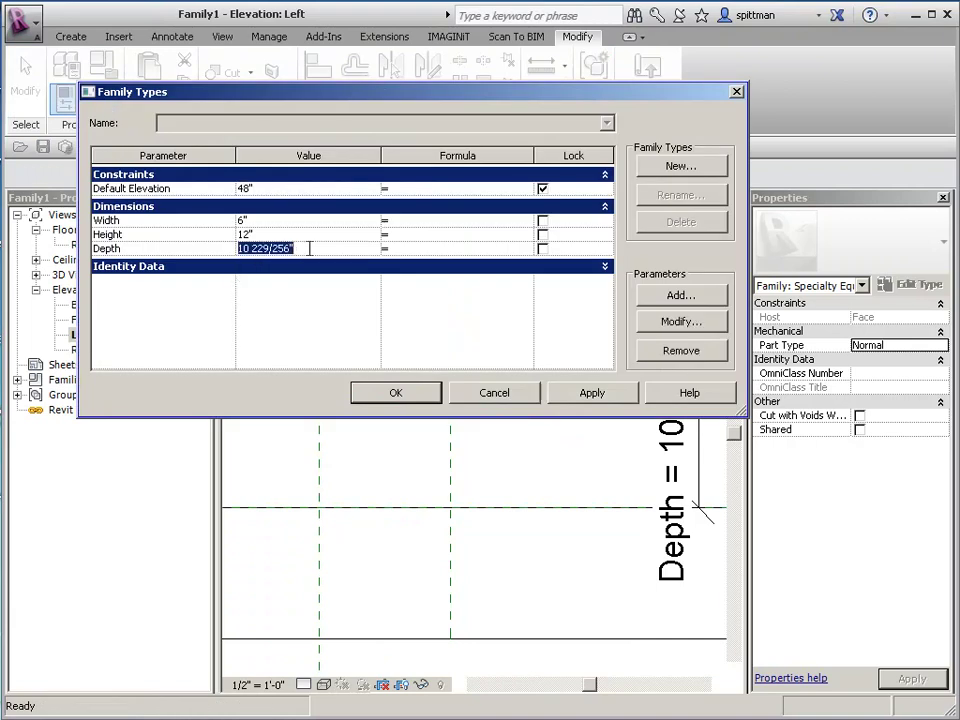
pyautogui.write('9')
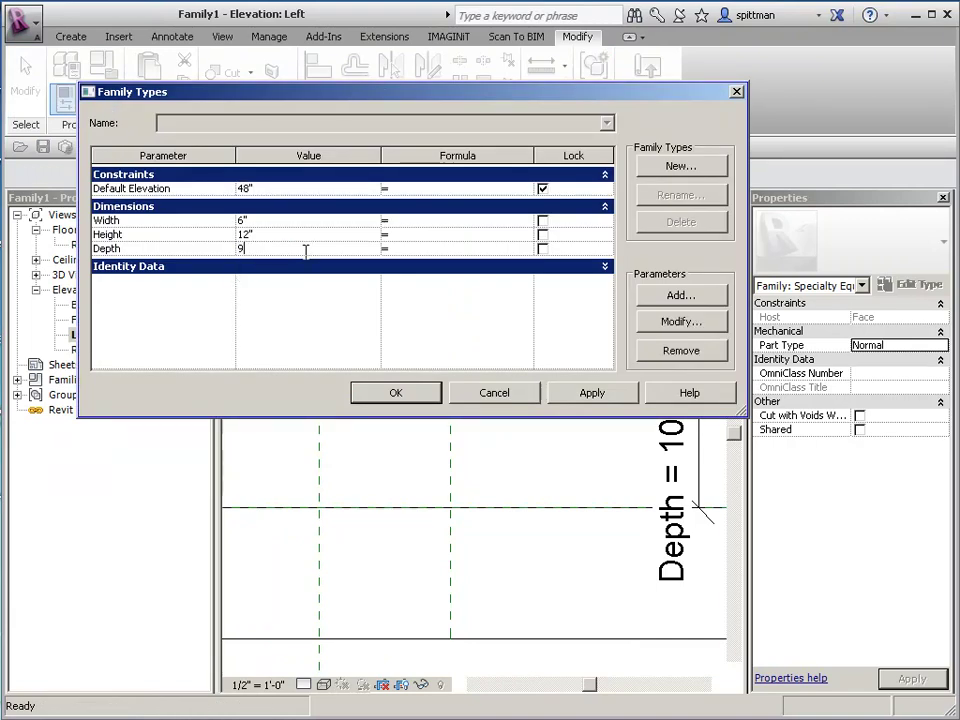
pyautogui.press('Tab')
pyautogui.click(385, 392)
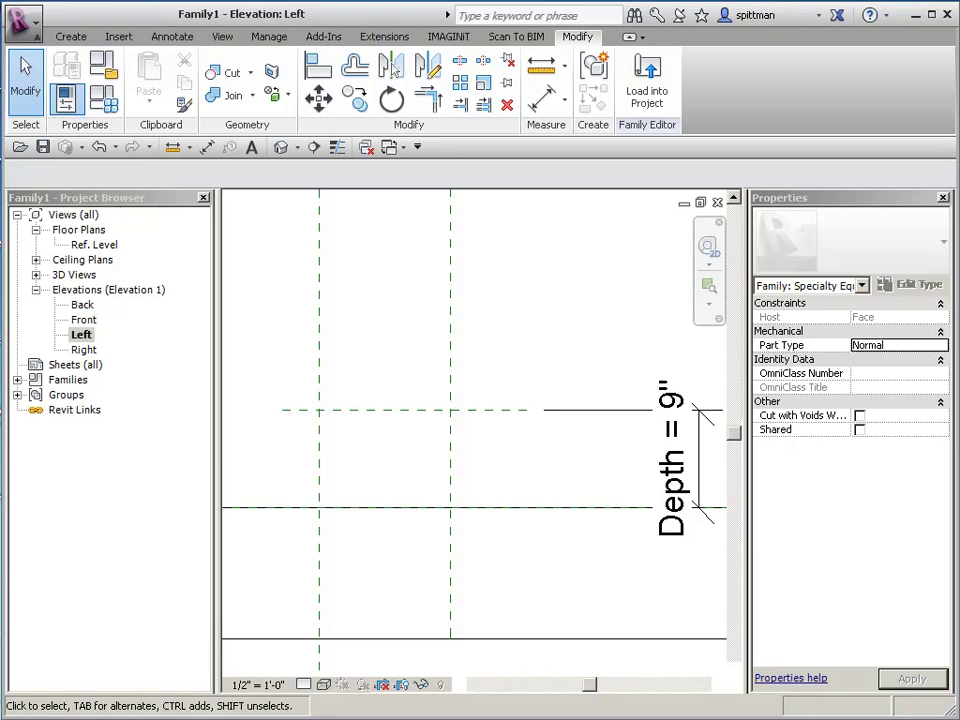
# - Switch to IrfanView to examine the bracket reference image, and return to the Revit family
pyautogui.hotkey('alt', 'Tab')
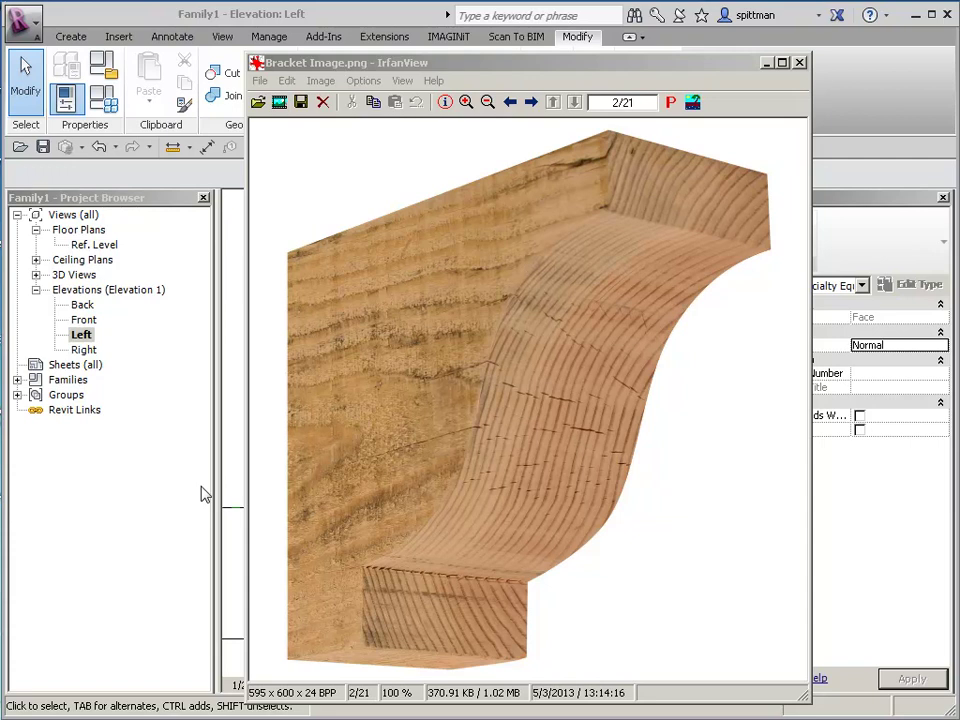
pyautogui.click(231, 474)
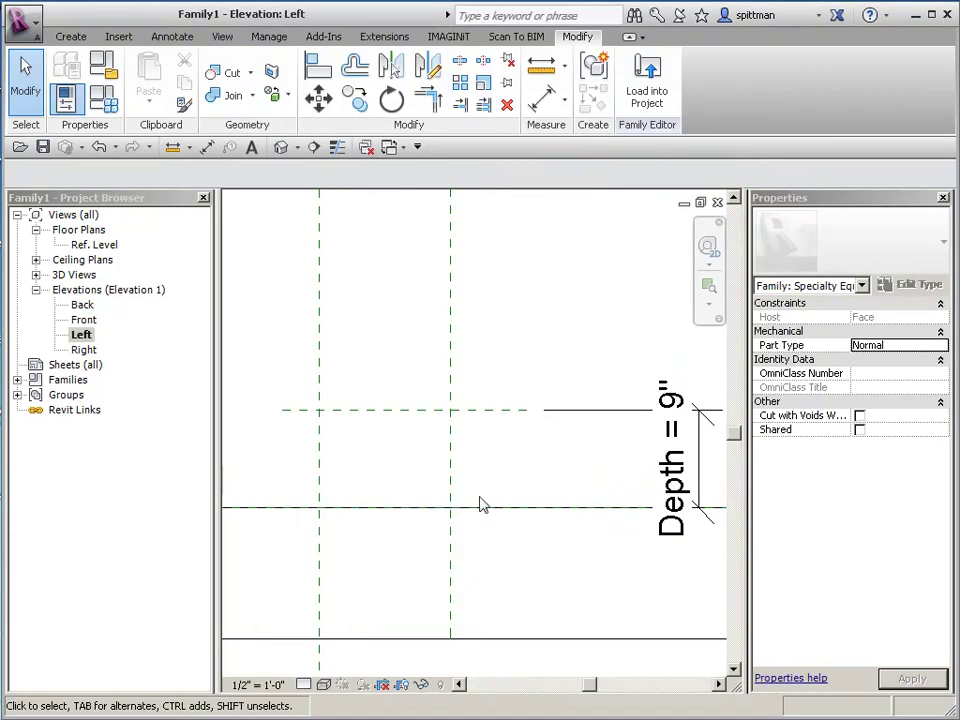
# - Start an extrusion sketch along Center (Front/Back) from the Depth plane, 12" along Ref. Level, about 2" up and about 1 1/2" back
pyautogui.scroll(1, 392, 478)
pyautogui.moveTo(392, 478); pyautogui.dragTo(429, 482, button='middle')
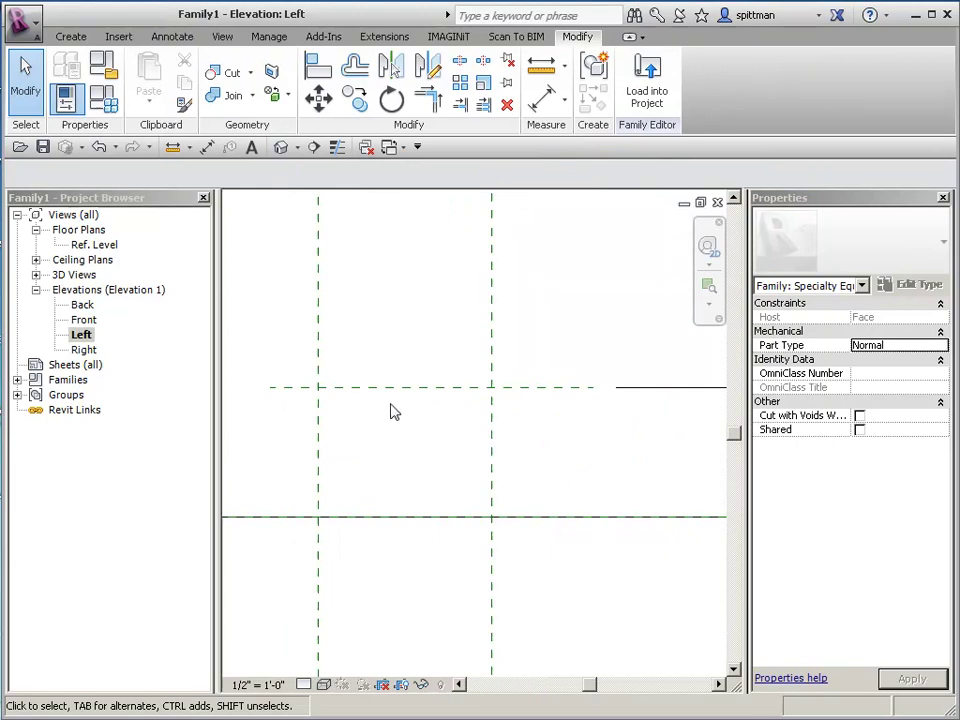
pyautogui.click(70, 36)
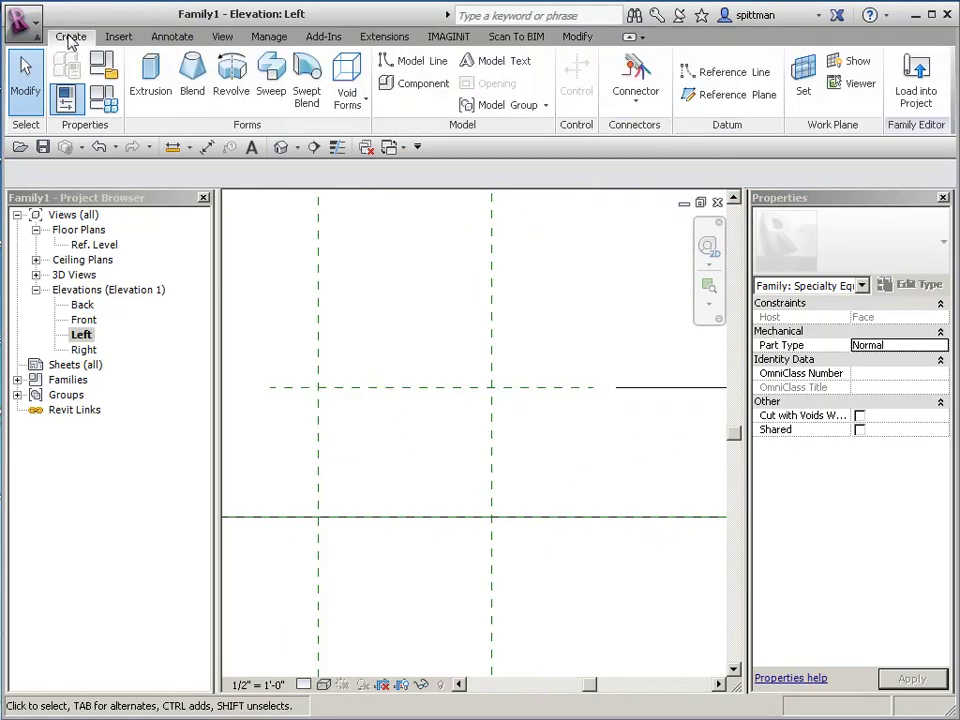
pyautogui.click(146, 82)
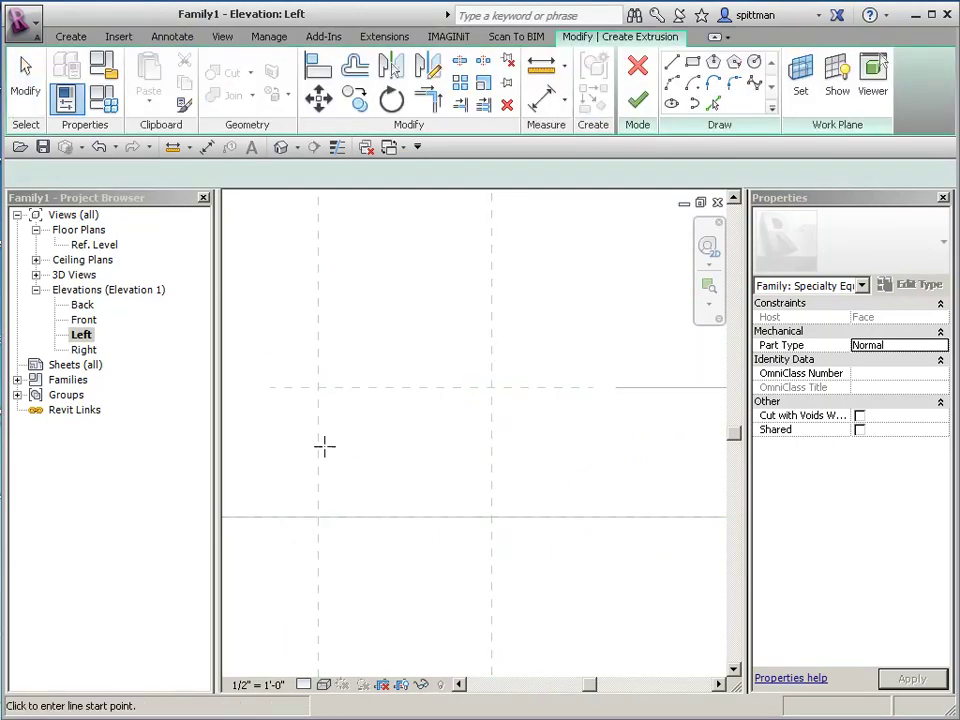
pyautogui.click(318, 387)
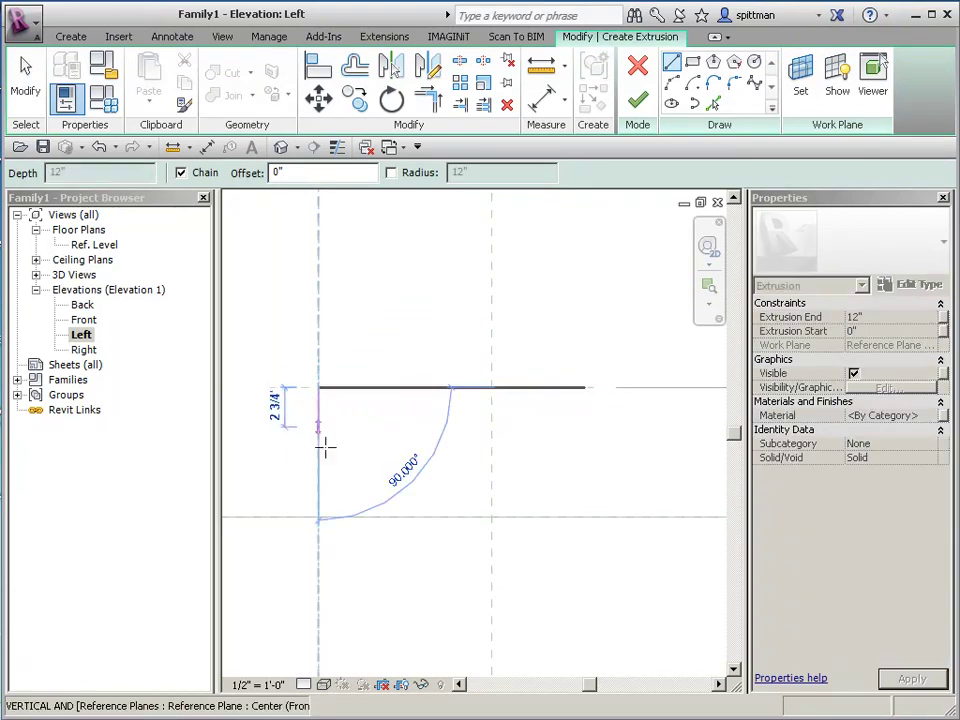
pyautogui.click(318, 517)
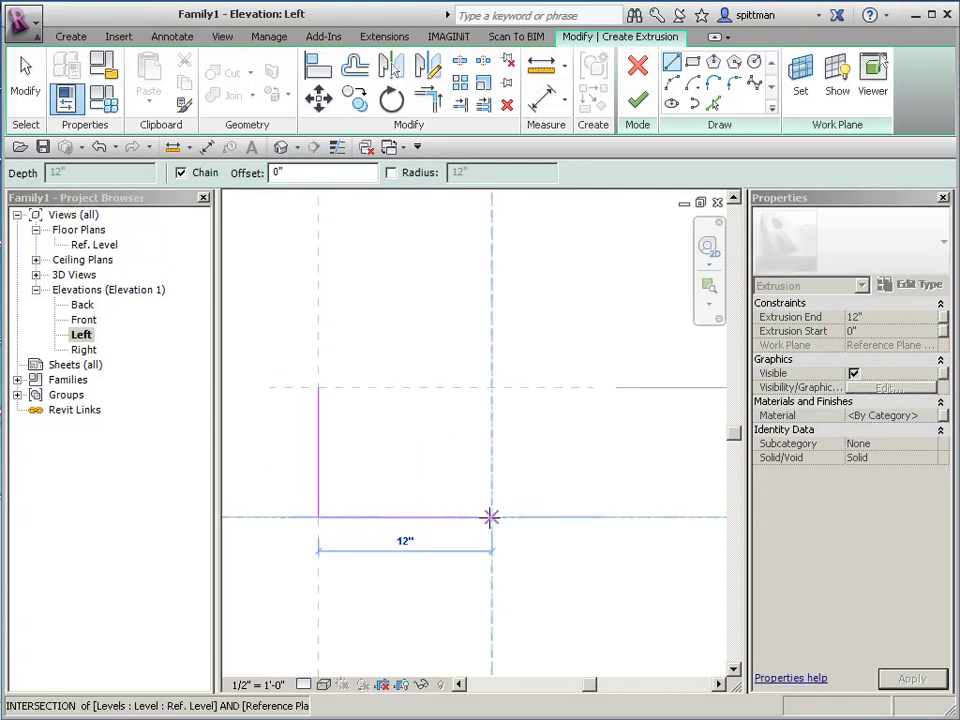
pyautogui.click(491, 517)
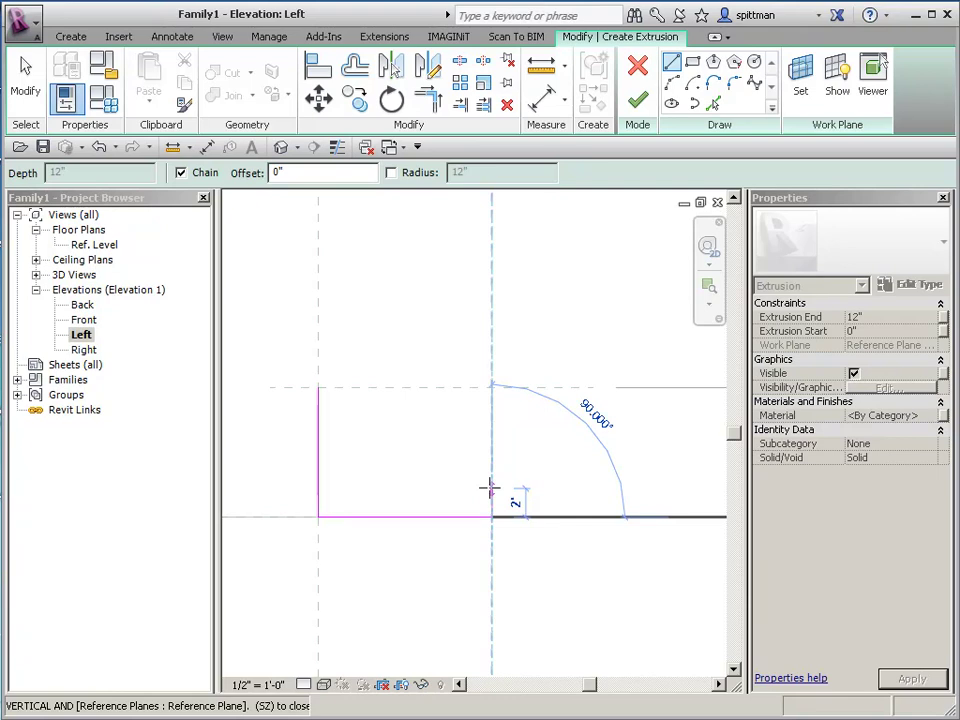
pyautogui.click(490, 488)
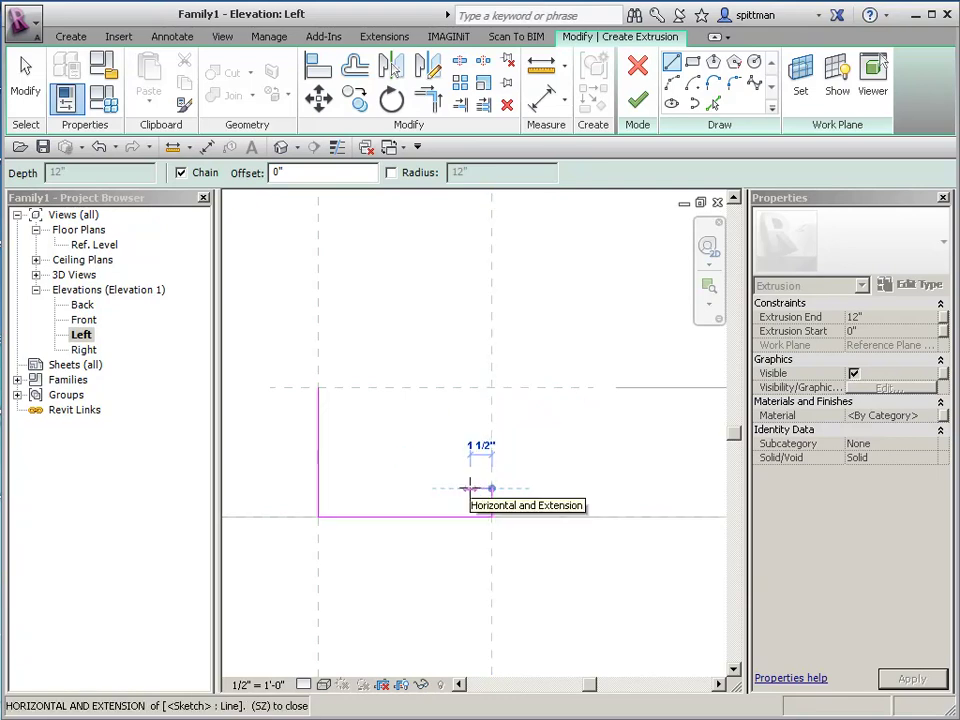
pyautogui.click(470, 488)
pyautogui.press('Escape')
pyautogui.press('Escape')
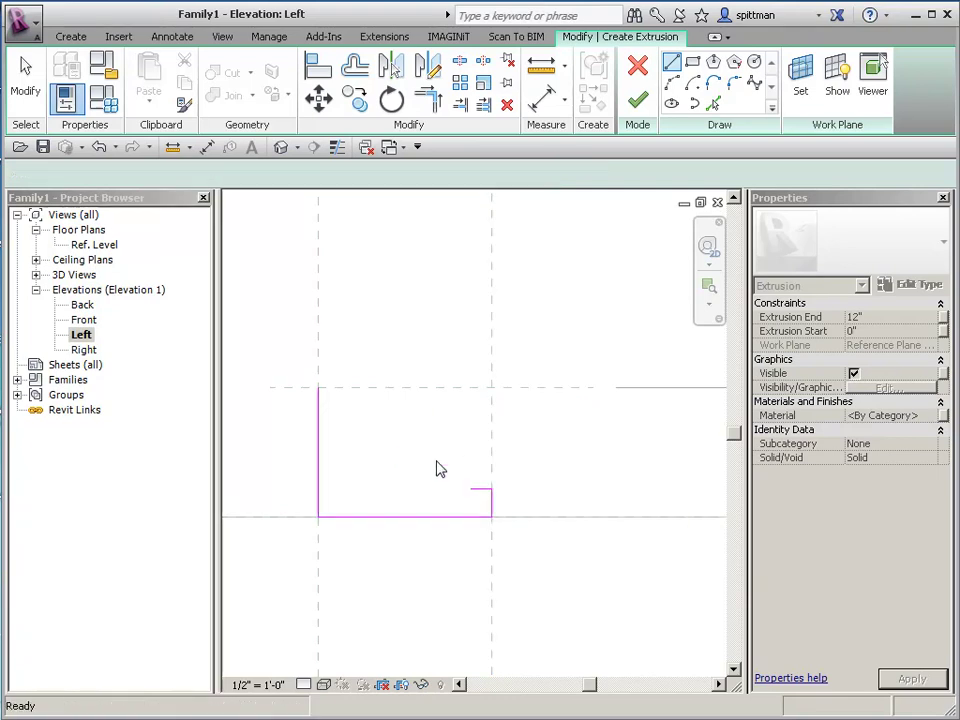
# - Sketch a line about 2 1/2" along the Depth plane from the open corner, with a short perpendicular line towards Ref. Level
pyautogui.press('l')
pyautogui.press('i')
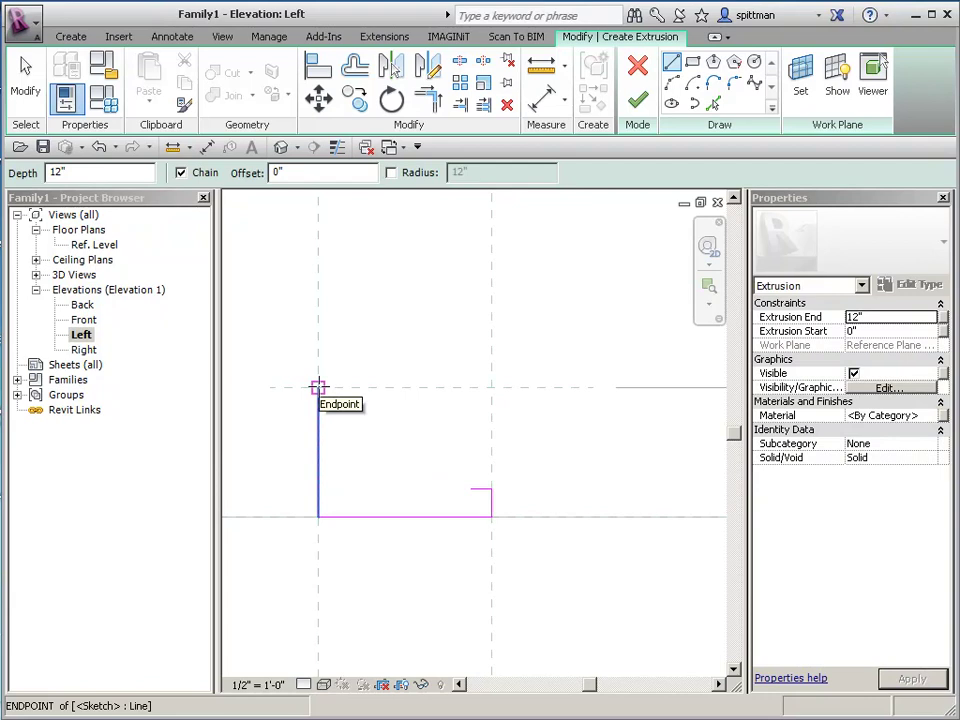
pyautogui.press('s')
pyautogui.press('i')
pyautogui.click(318, 388)
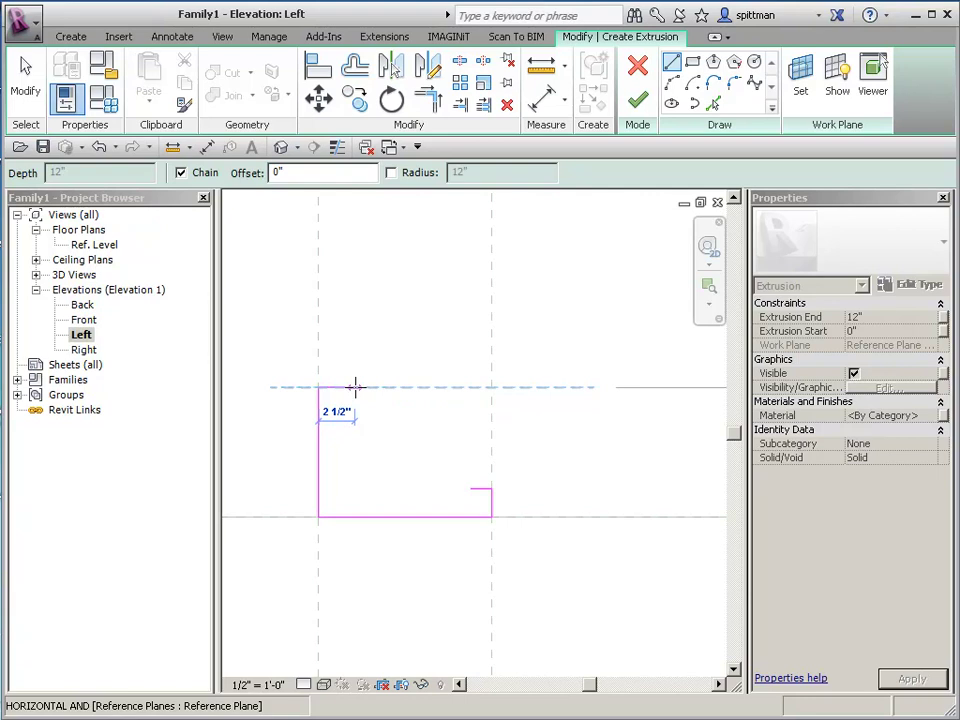
pyautogui.click(355, 387)
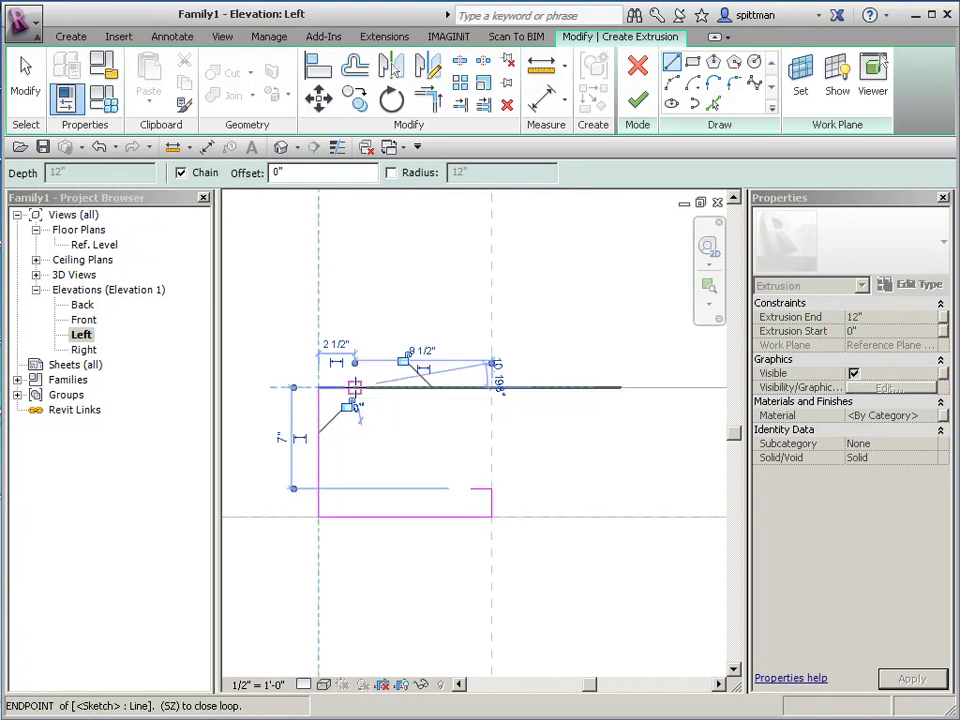
pyautogui.click(355, 408)
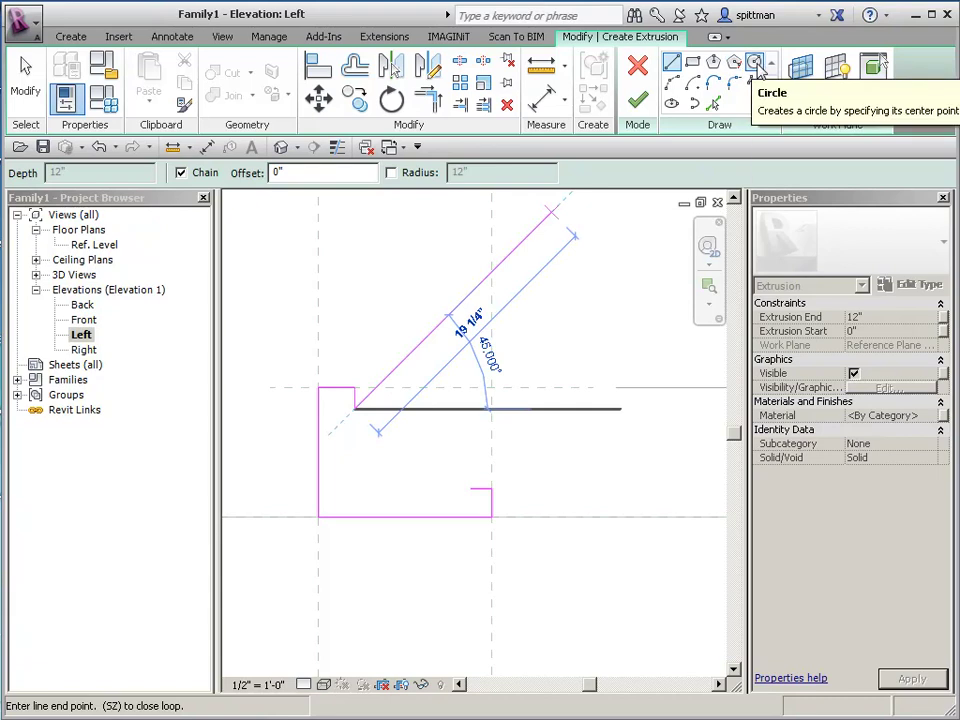
# - Close the profile with a three-point arc of about 7 17/32" radius between the two open ends, and finish the extrusion
pyautogui.click(670, 83)
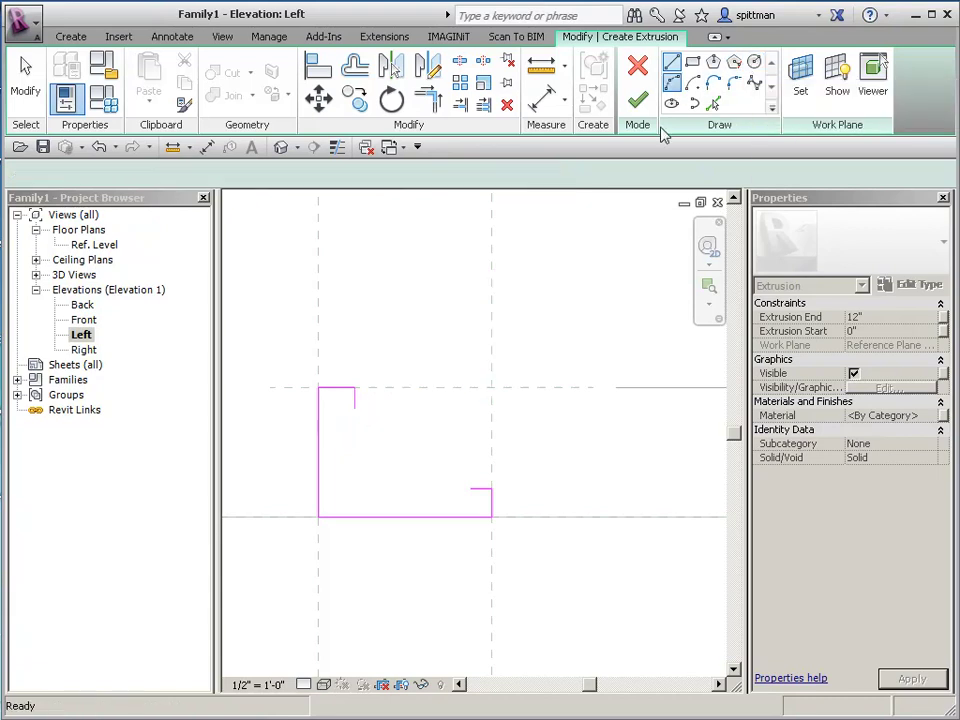
pyautogui.click(471, 488)
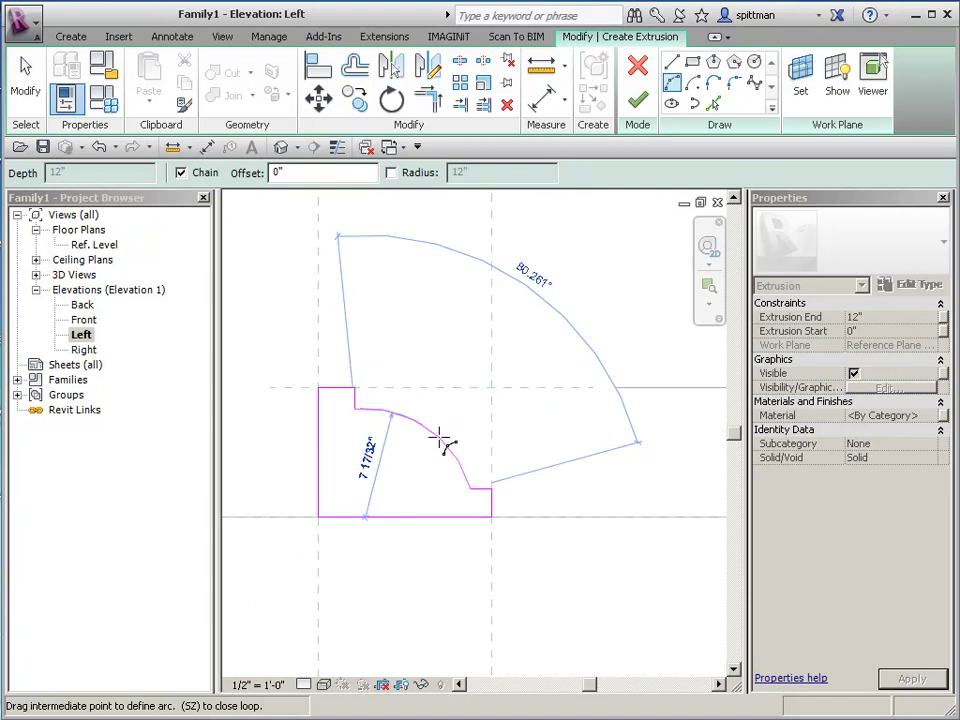
pyautogui.click(440, 437)
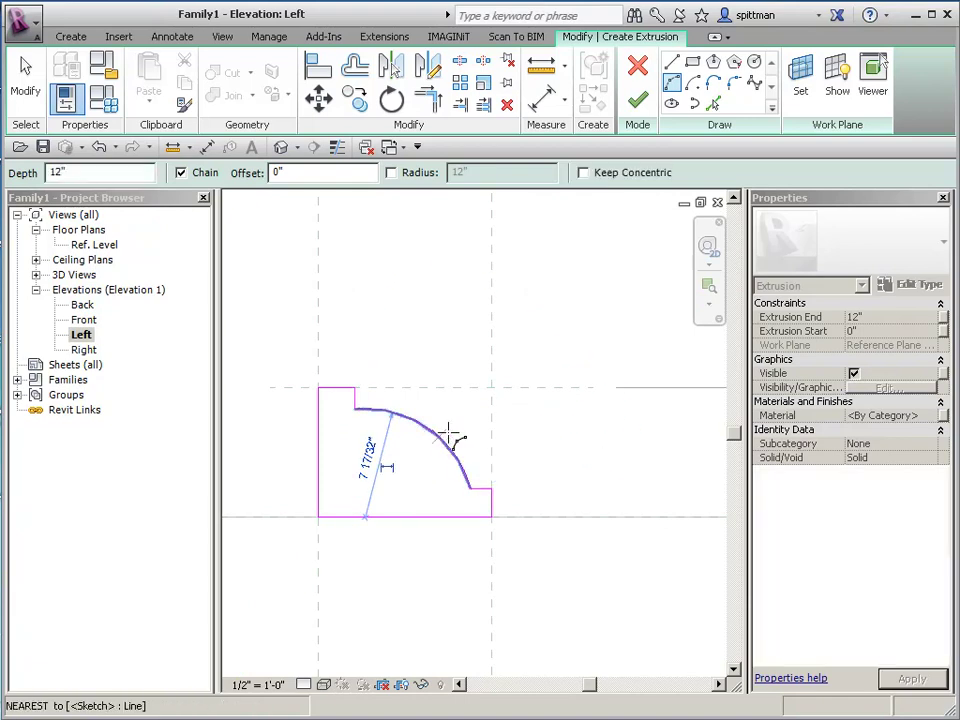
pyautogui.click(640, 103)
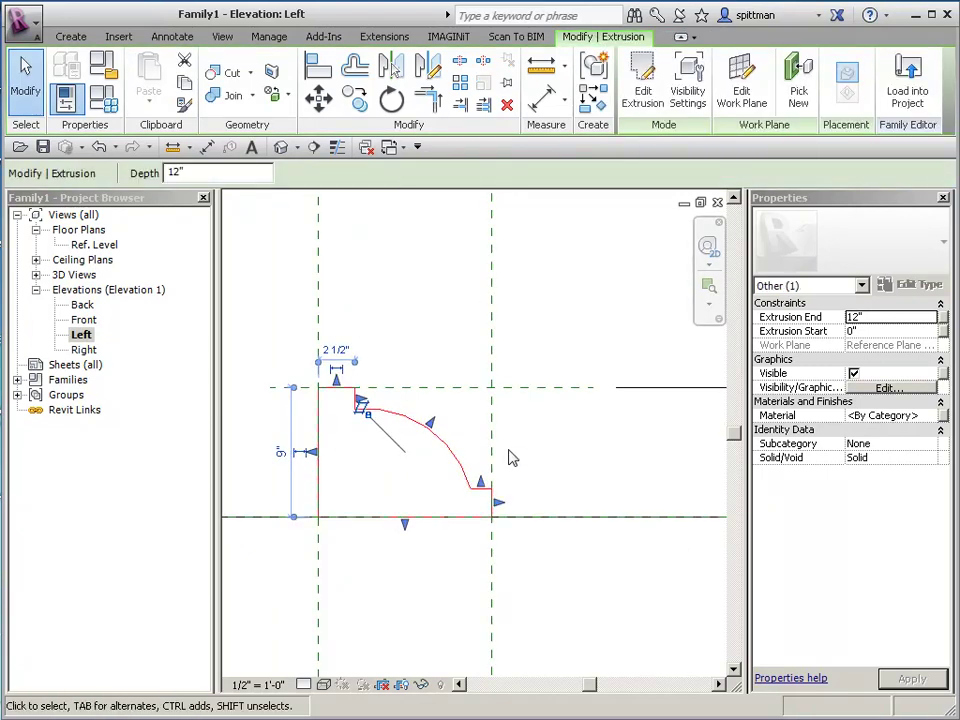
# - In the Ref. Level plan, stretch both sides of the extrusion to the Width reference planes and lock them there
pyautogui.doubleClick(108, 247)
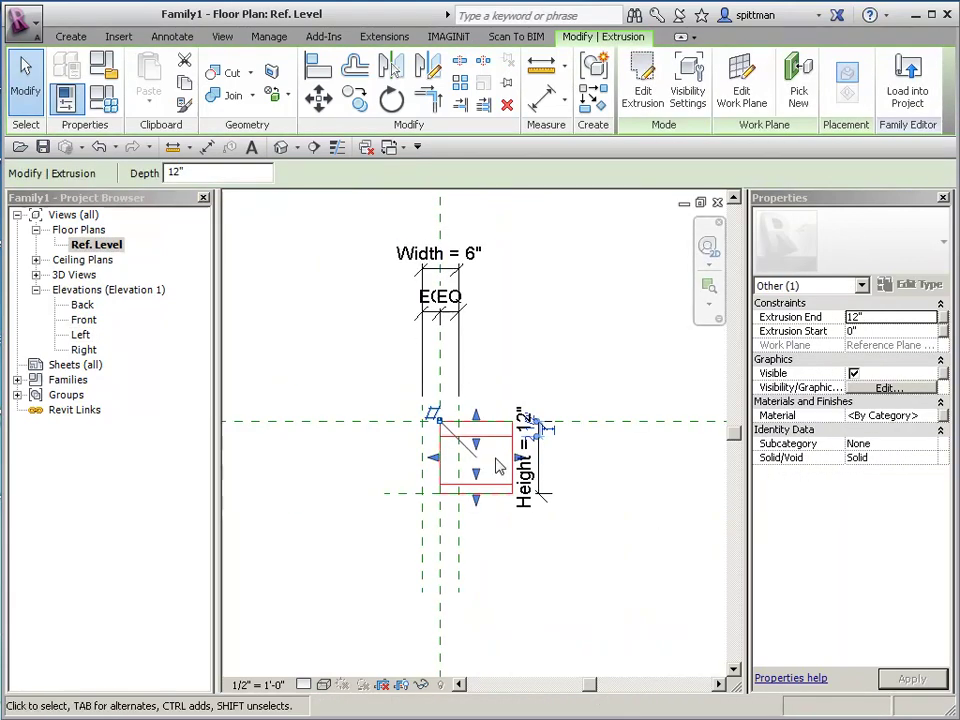
pyautogui.moveTo(432, 457); pyautogui.dragTo(415, 457)
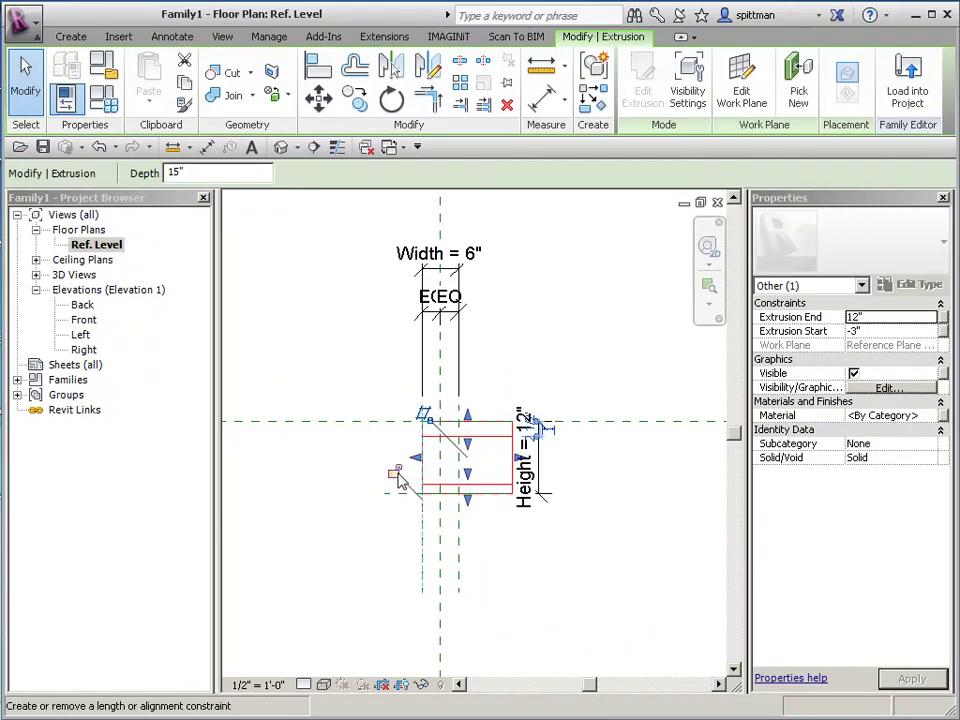
pyautogui.moveTo(515, 457); pyautogui.dragTo(456, 462)
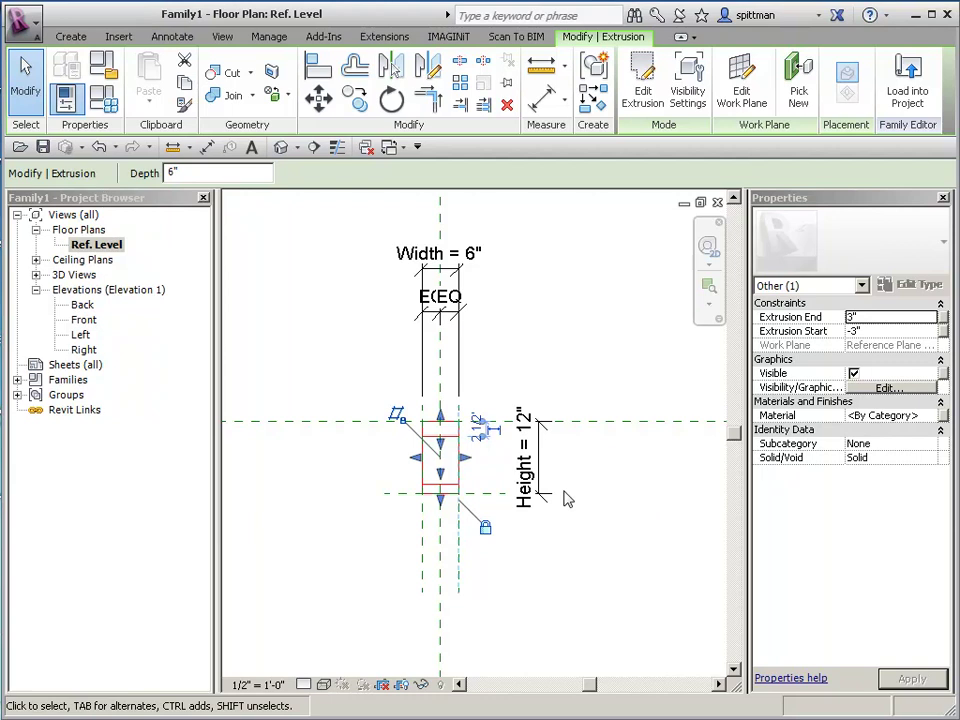
# - In the Left elevation, edit the extrusion sketch and dimension the short line below the Depth plane from the Center (Front/Back) plane
pyautogui.doubleClick(82, 335)
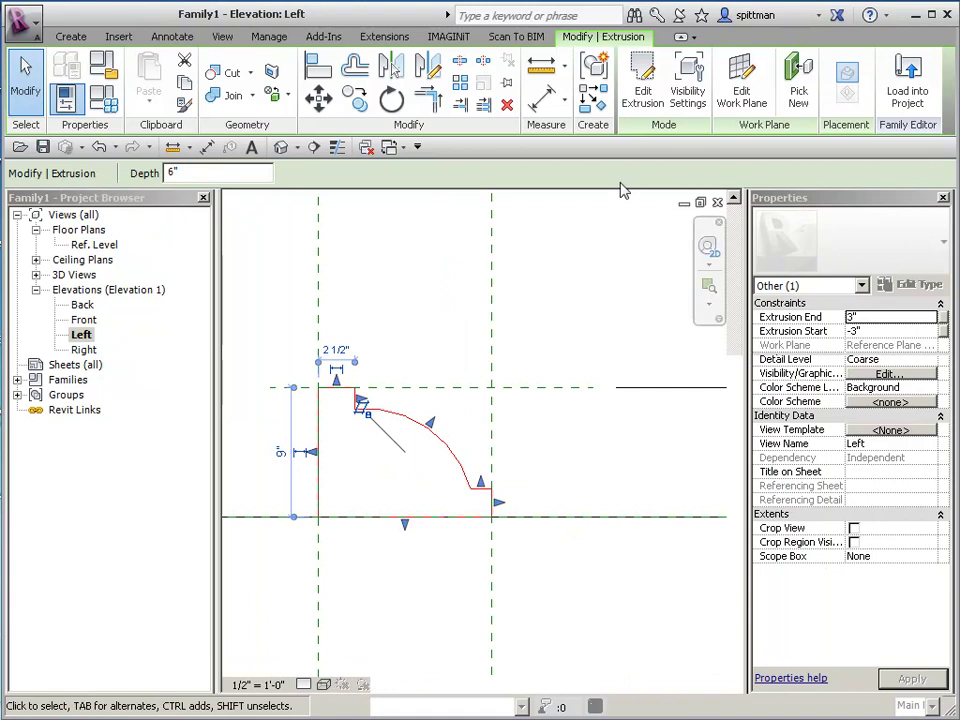
pyautogui.click(642, 88)
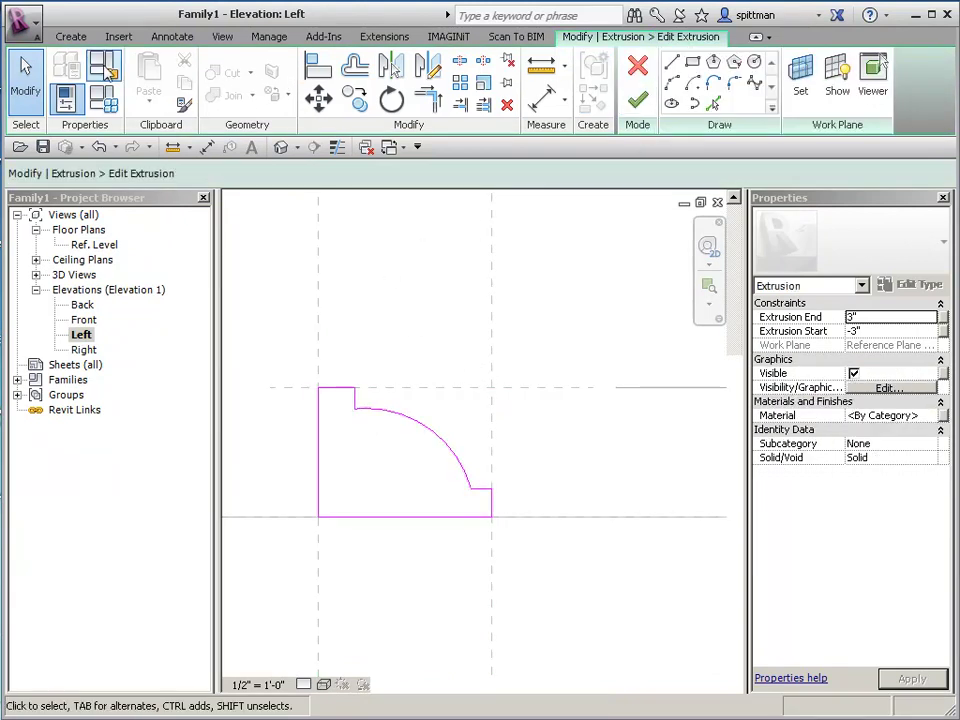
pyautogui.click(73, 42)
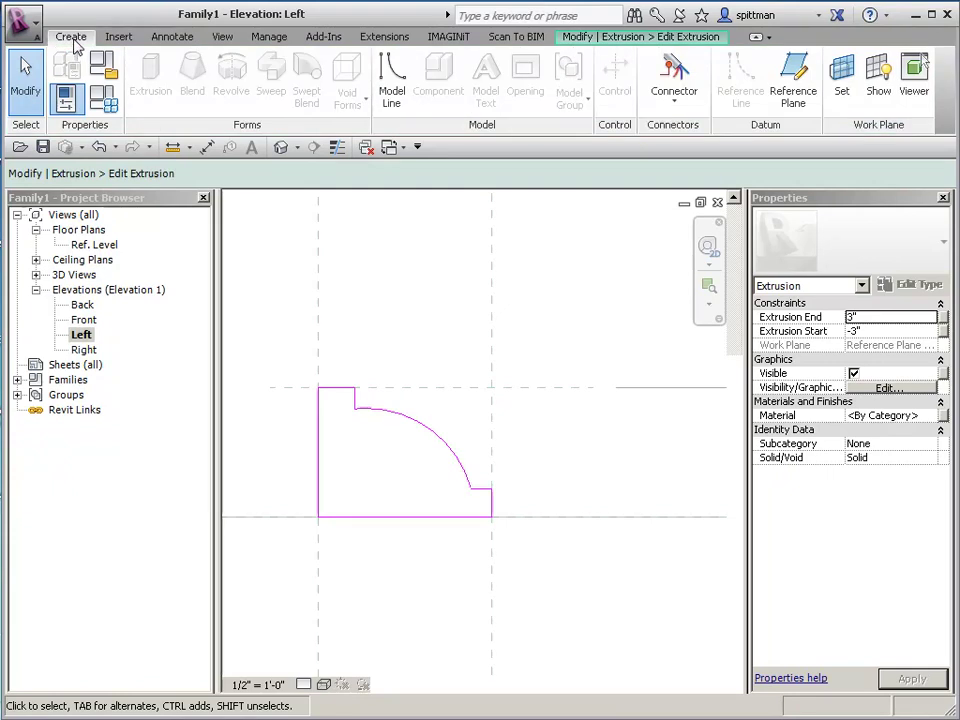
pyautogui.scroll(-2, 78, 60)
pyautogui.click(80, 82)
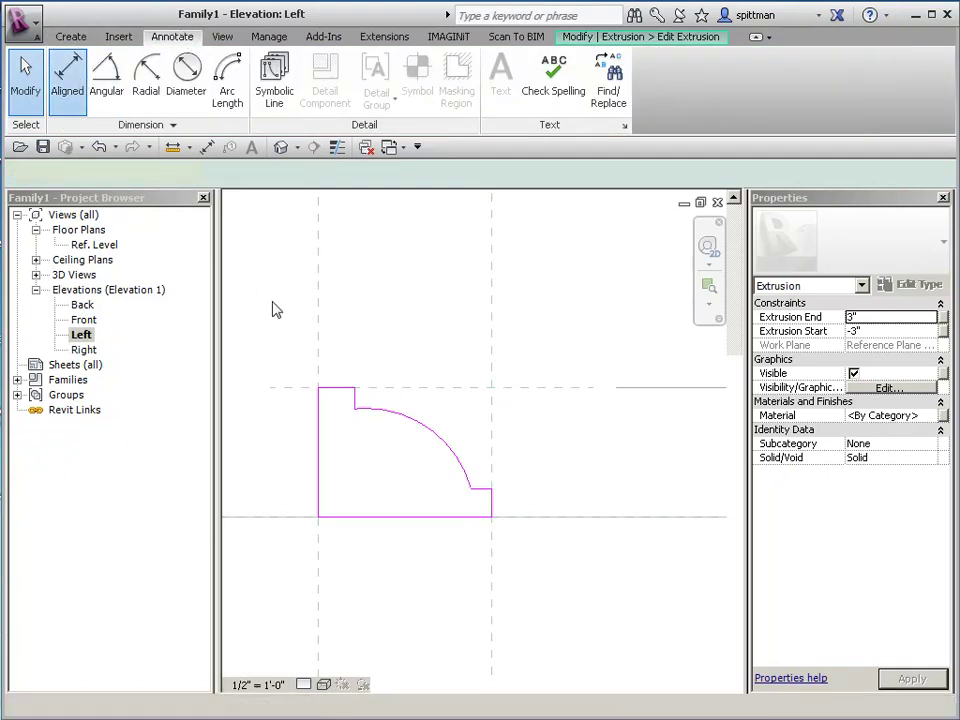
pyautogui.click(355, 400)
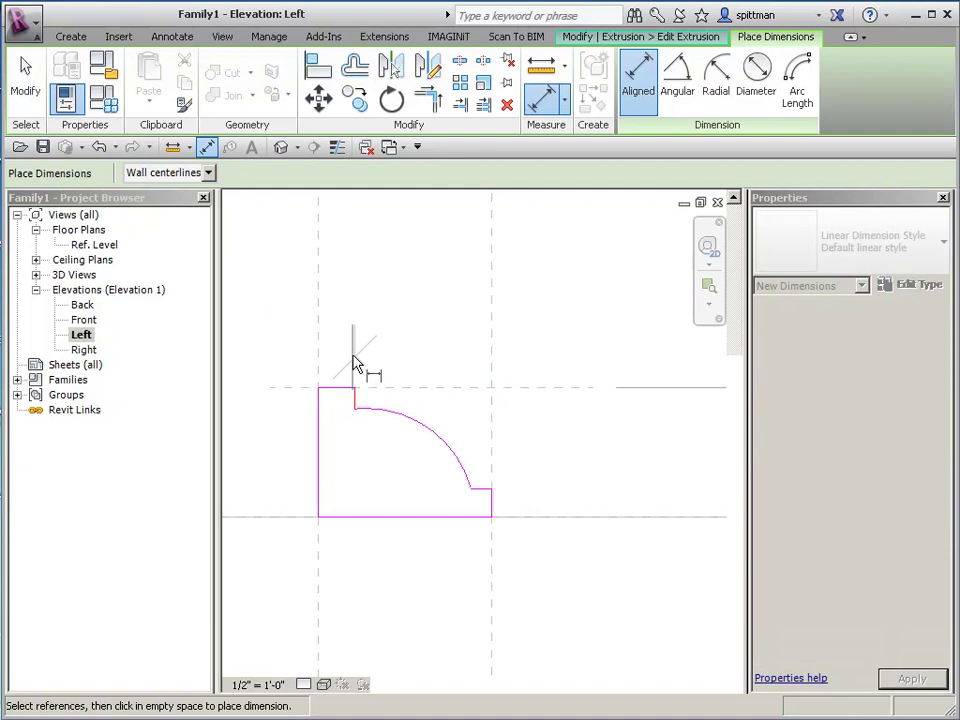
pyautogui.click(318, 328)
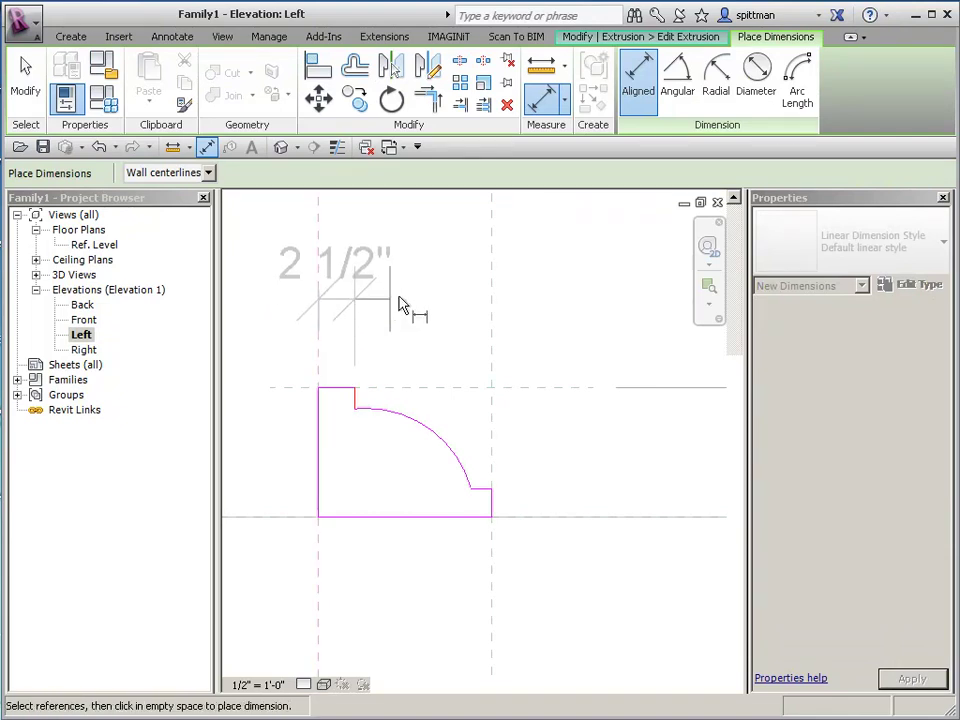
pyautogui.click(426, 292)
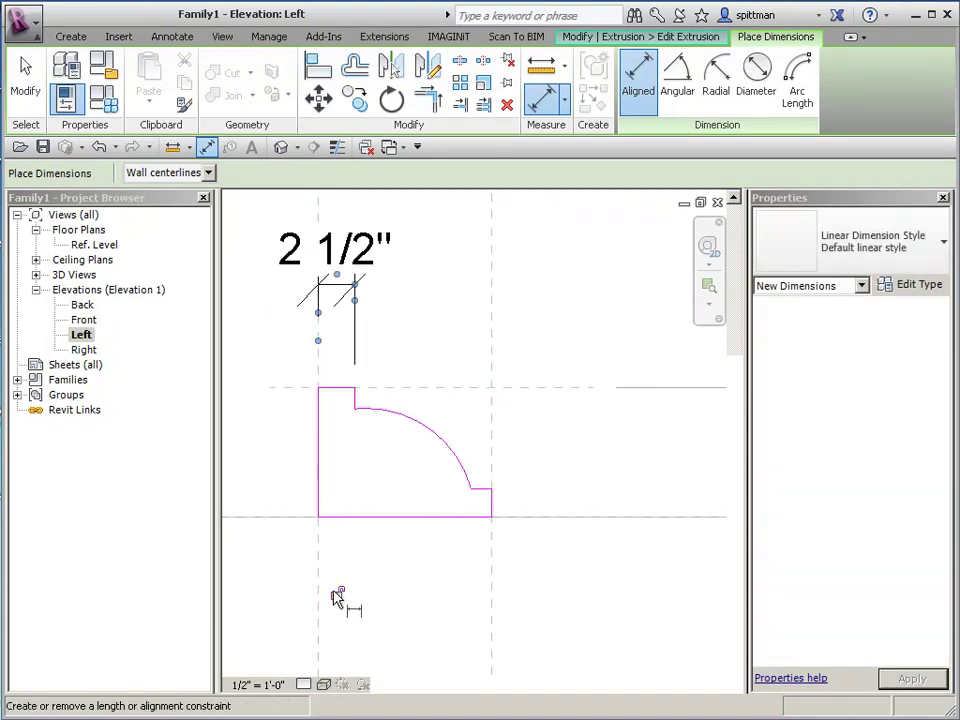
# - Dimension the lower step of the profile, its height from Ref. Level and its inner corner from the Height reference plane
pyautogui.click(613, 520)
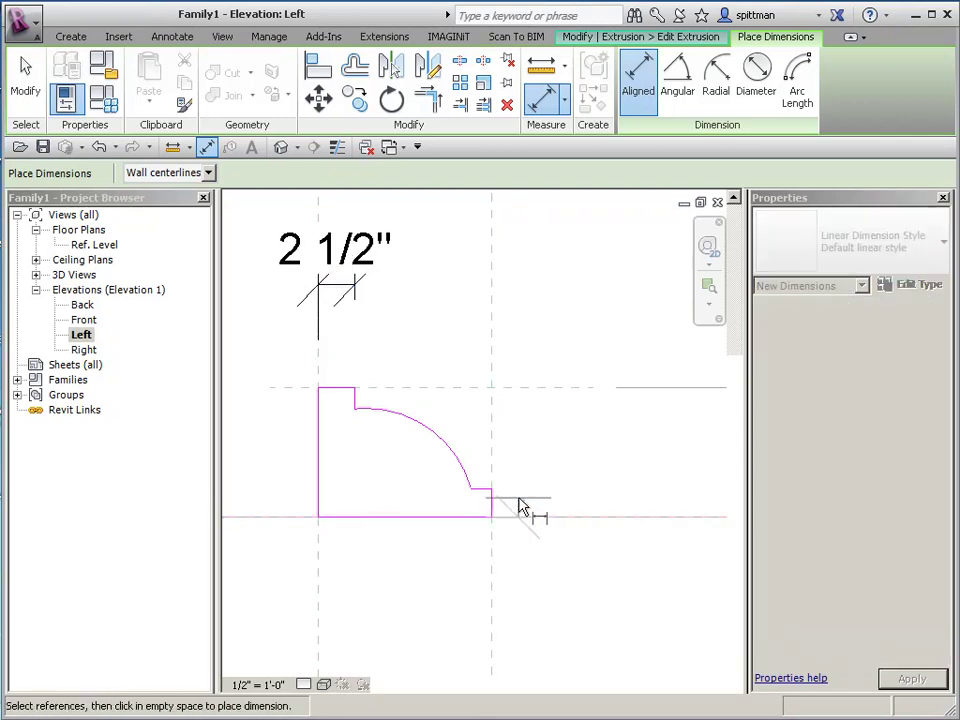
pyautogui.click(482, 490)
pyautogui.click(630, 482)
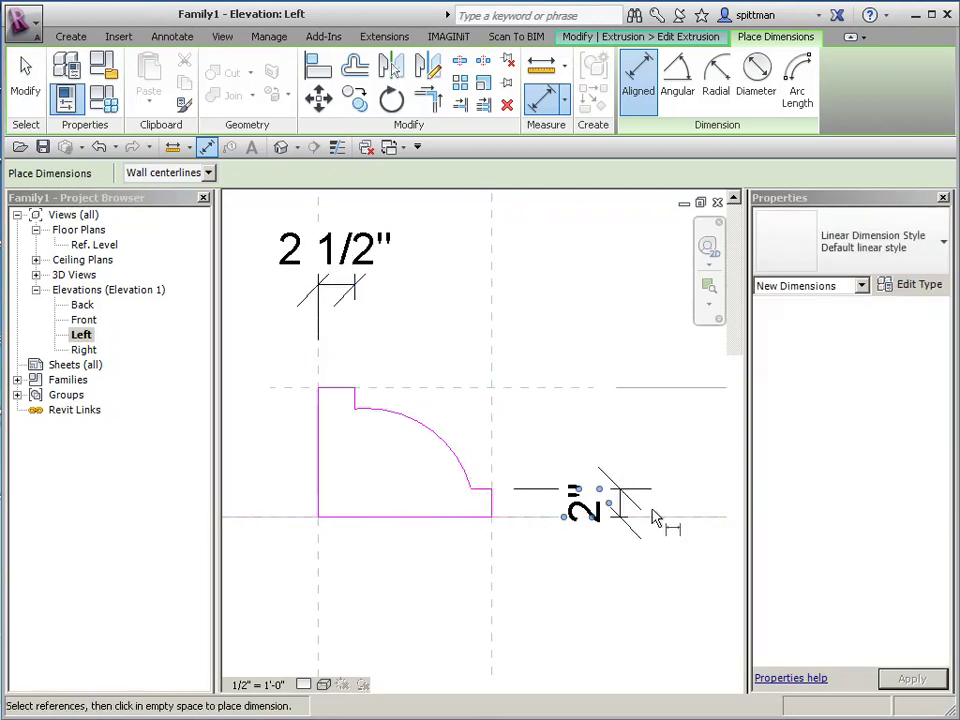
pyautogui.scroll(-3, 661, 573)
pyautogui.moveTo(620, 578); pyautogui.dragTo(480, 561, button='middle')
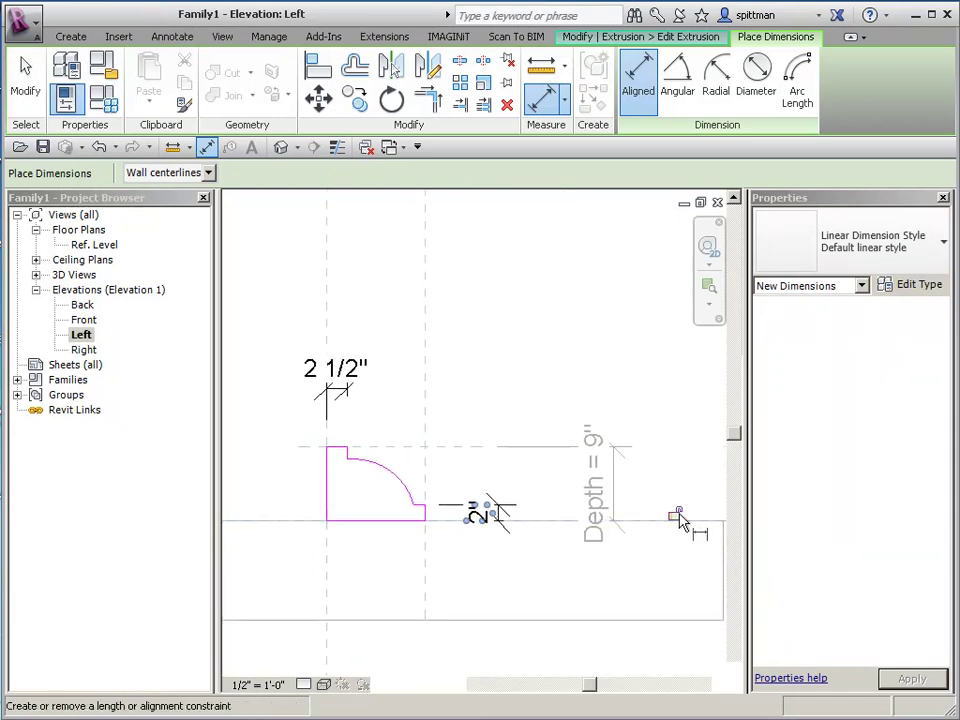
pyautogui.click(425, 500)
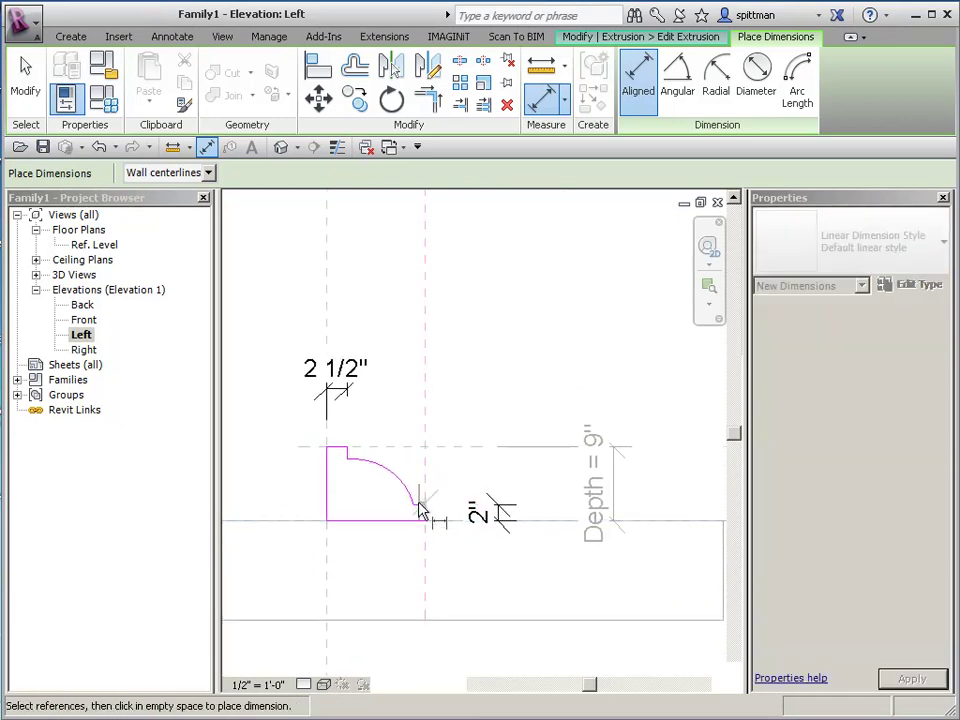
pyautogui.click(414, 507)
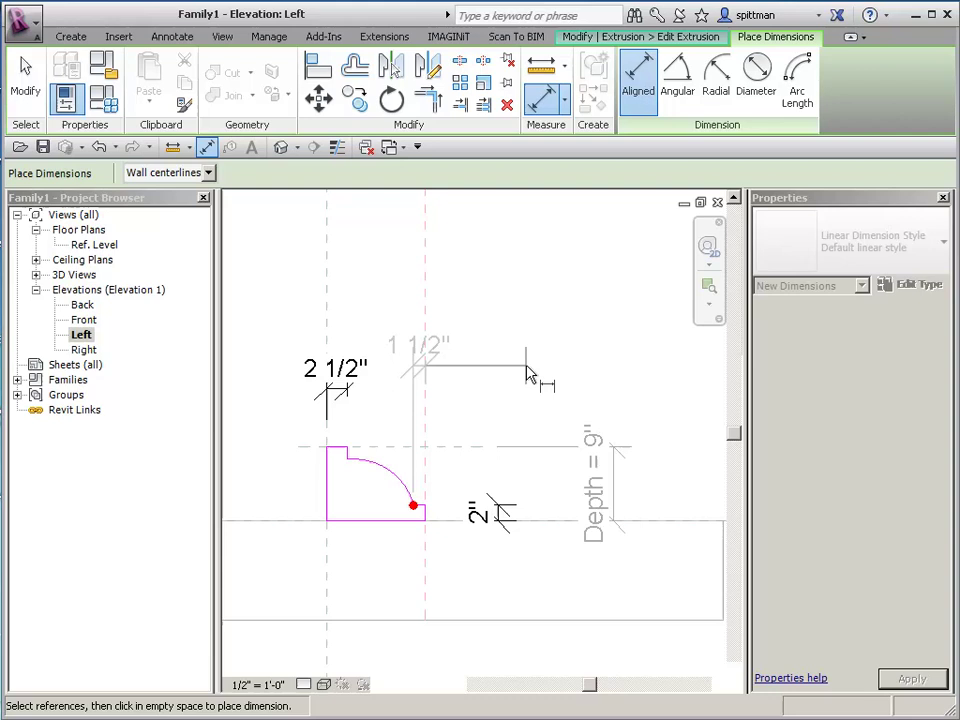
pyautogui.click(512, 397)
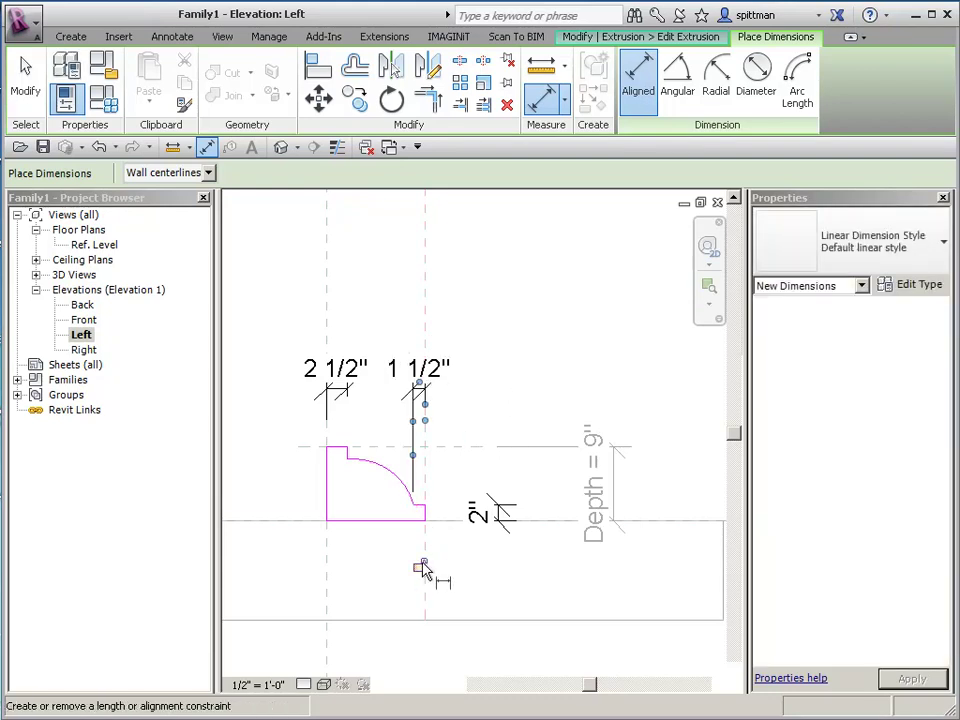
# - Dimension the upper notch's inner corner from the Depth reference plane, and finish dimensioning
pyautogui.click(457, 453)
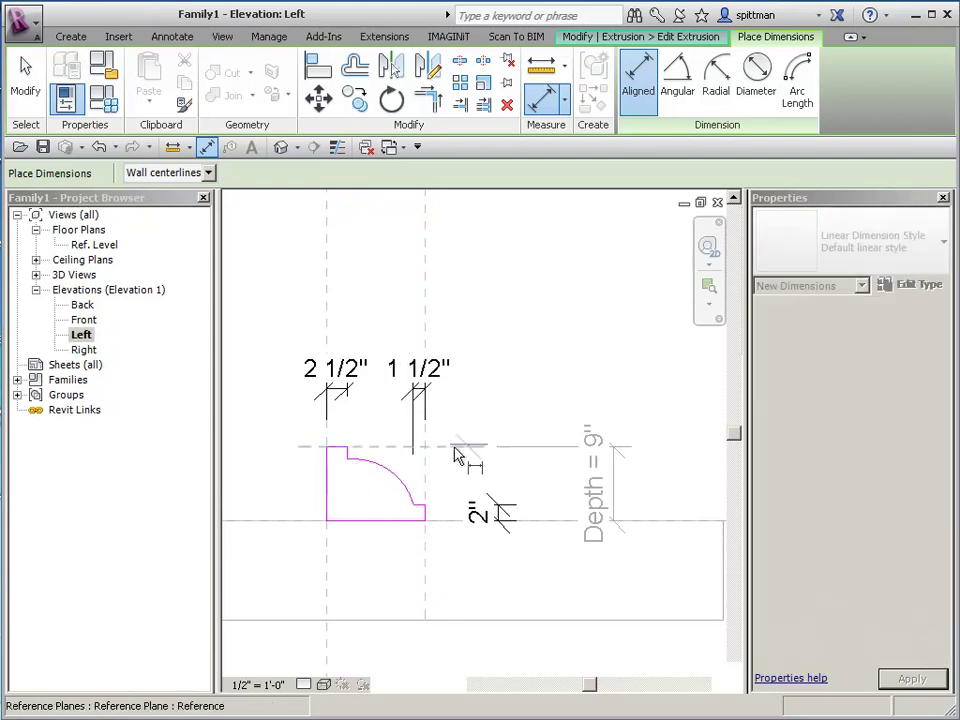
pyautogui.click(348, 457)
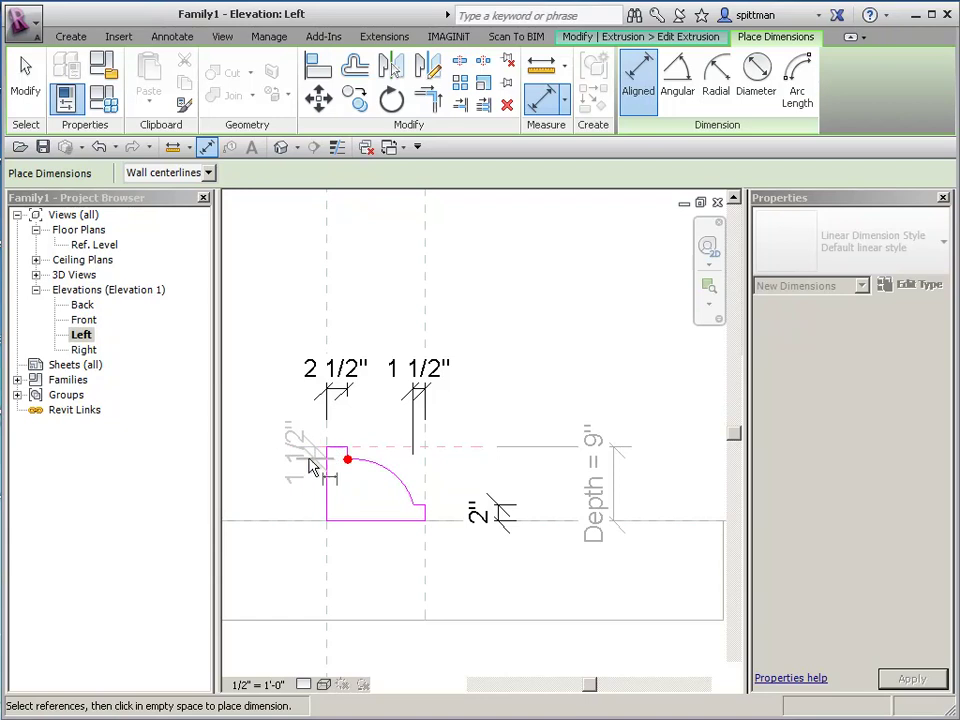
pyautogui.click(268, 487)
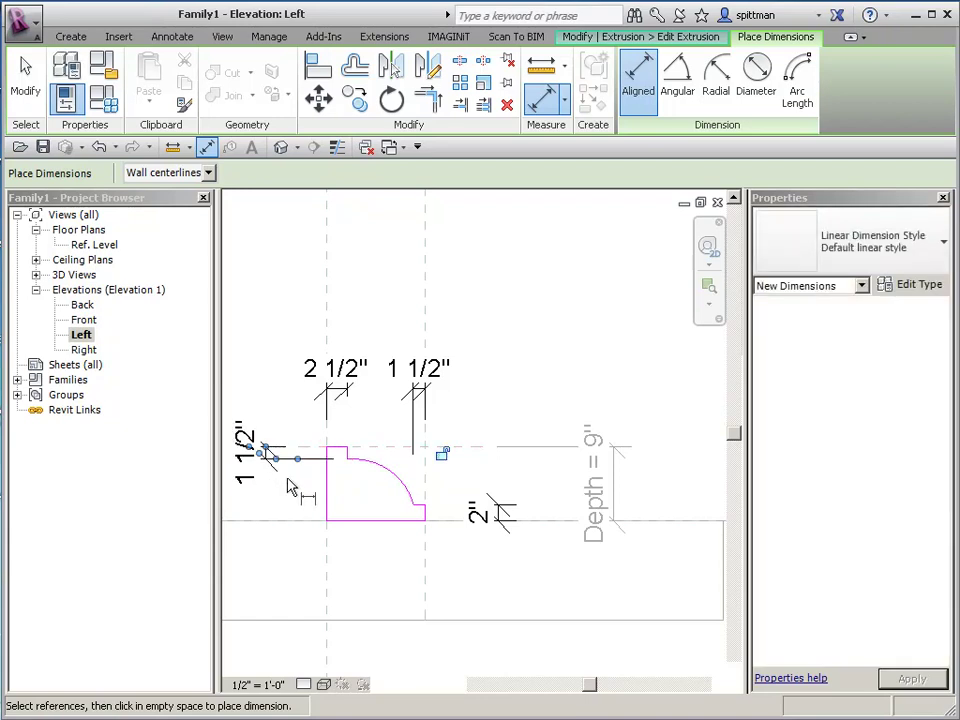
pyautogui.rightClick(533, 390)
pyautogui.click(566, 386)
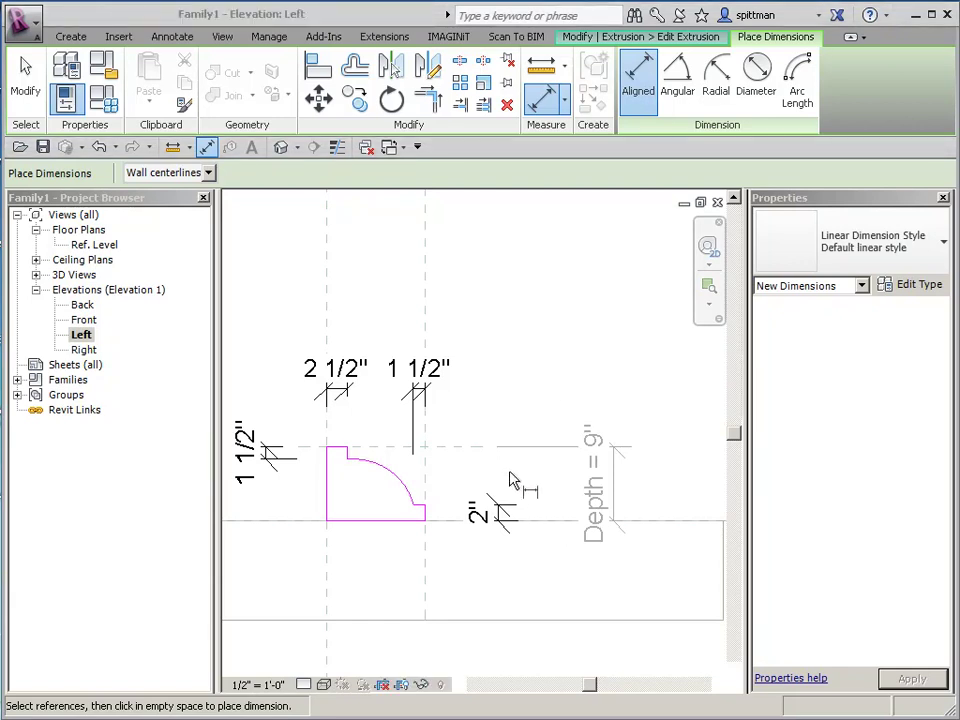
pyautogui.click(25, 75)
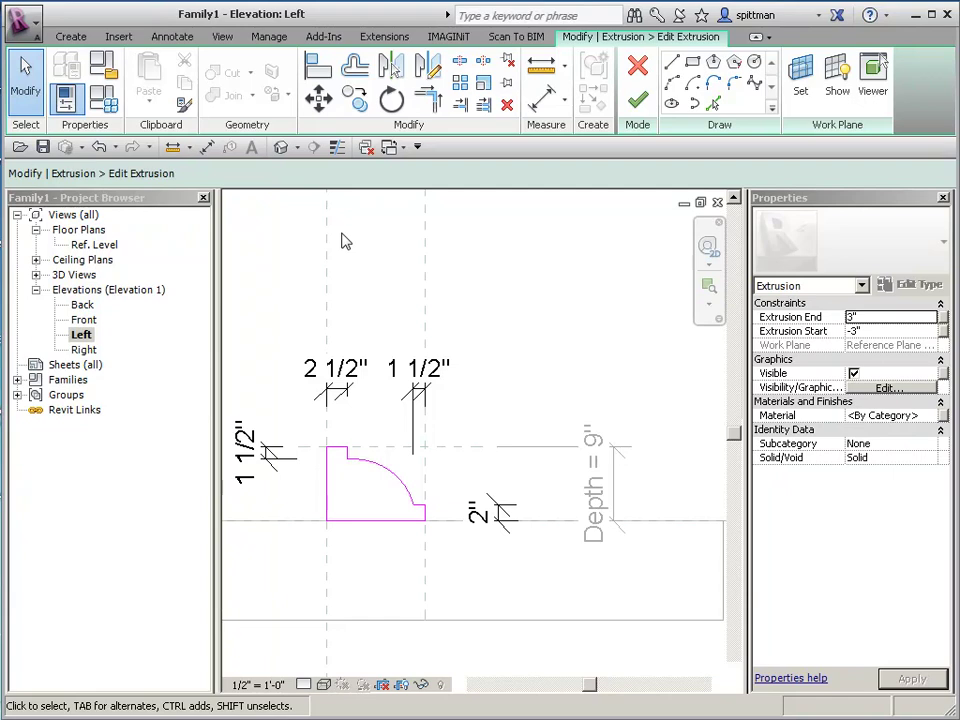
# - Flex the profile by applying a Height of 6" in the family types
pyautogui.click(103, 97)
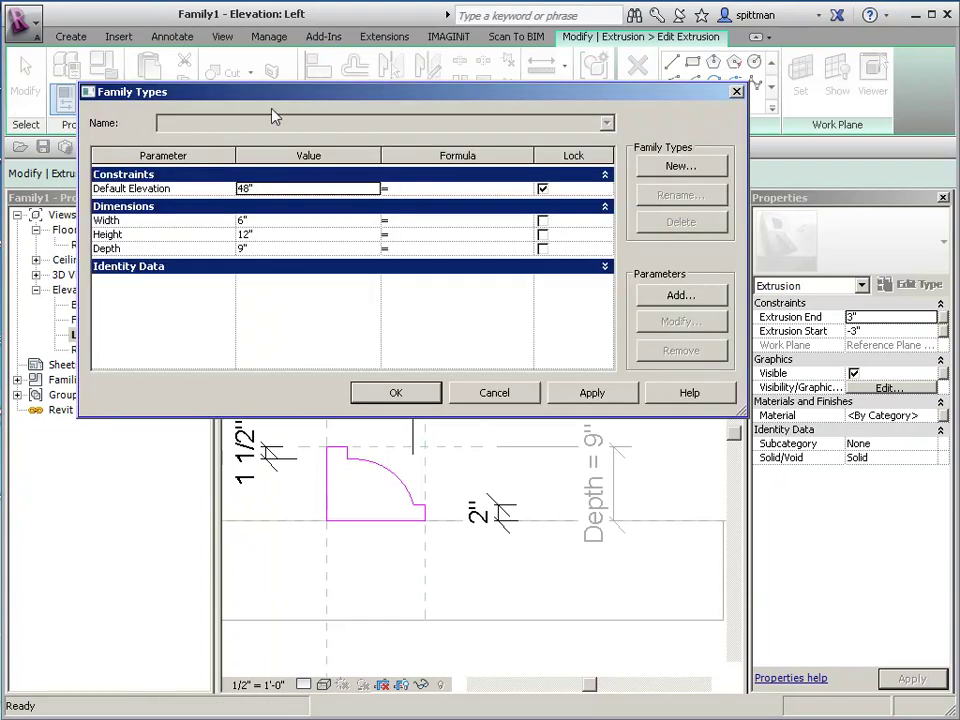
pyautogui.moveTo(316, 96); pyautogui.dragTo(323, 53)
pyautogui.click(310, 197)
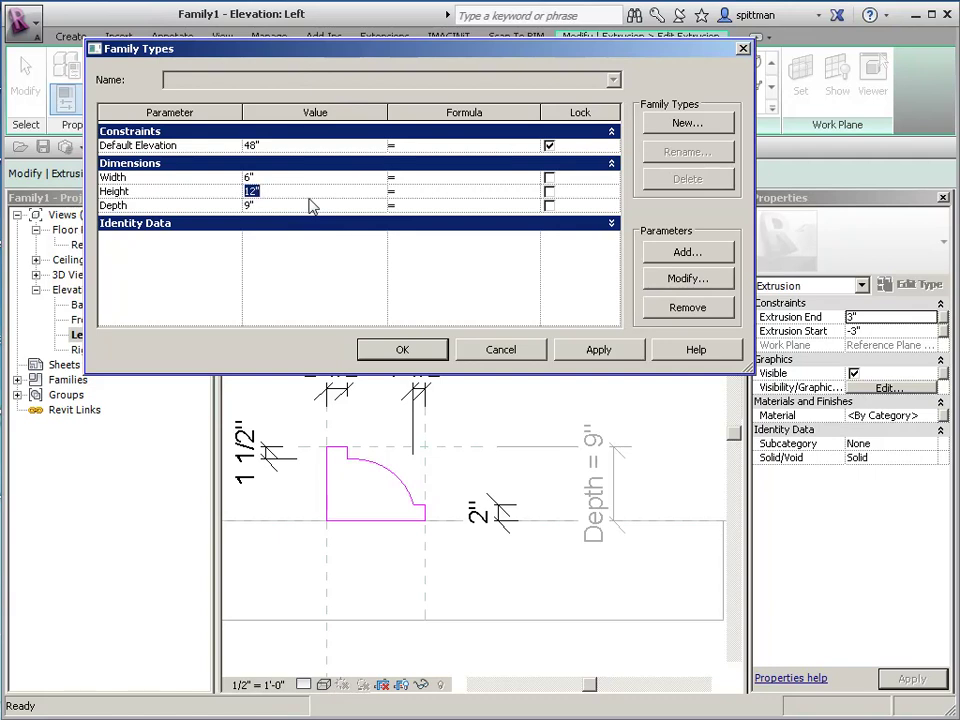
pyautogui.write('6')
pyautogui.click(596, 352)
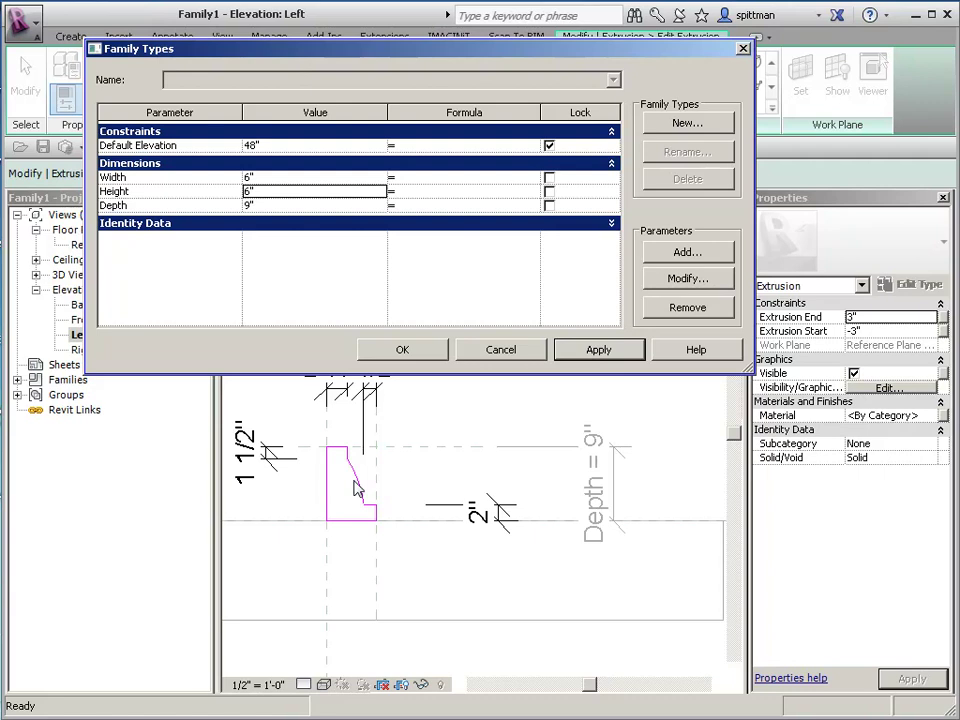
# - Set both Height and Depth to 12" in the family types, and finish editing the extrusion sketch
pyautogui.doubleClick(291, 196)
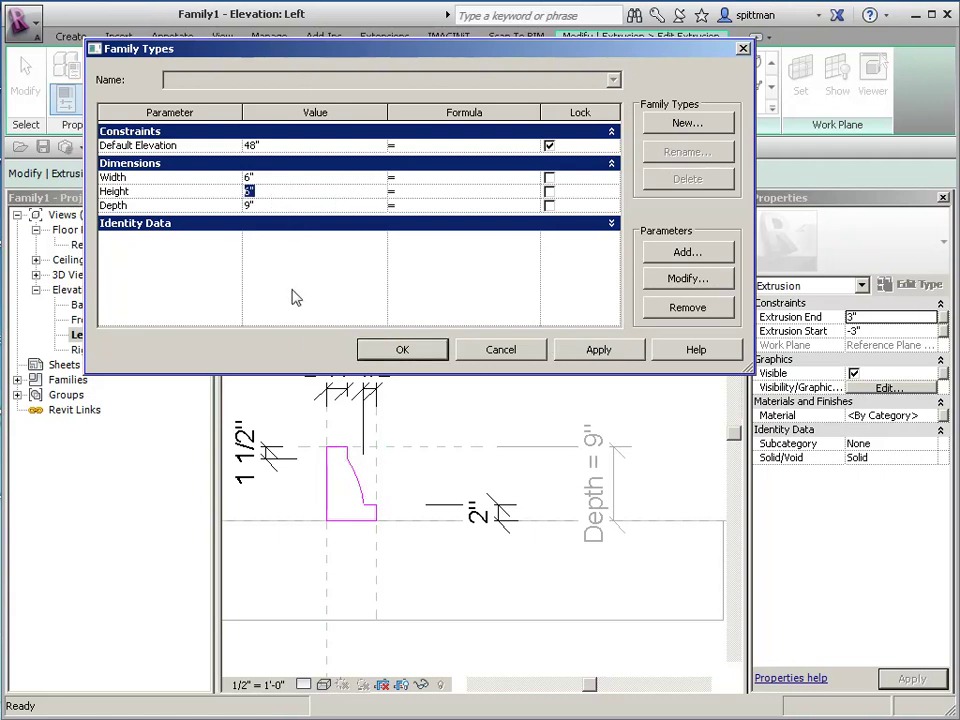
pyautogui.write('12')
pyautogui.click(575, 352)
pyautogui.doubleClick(287, 206)
pyautogui.write('1')
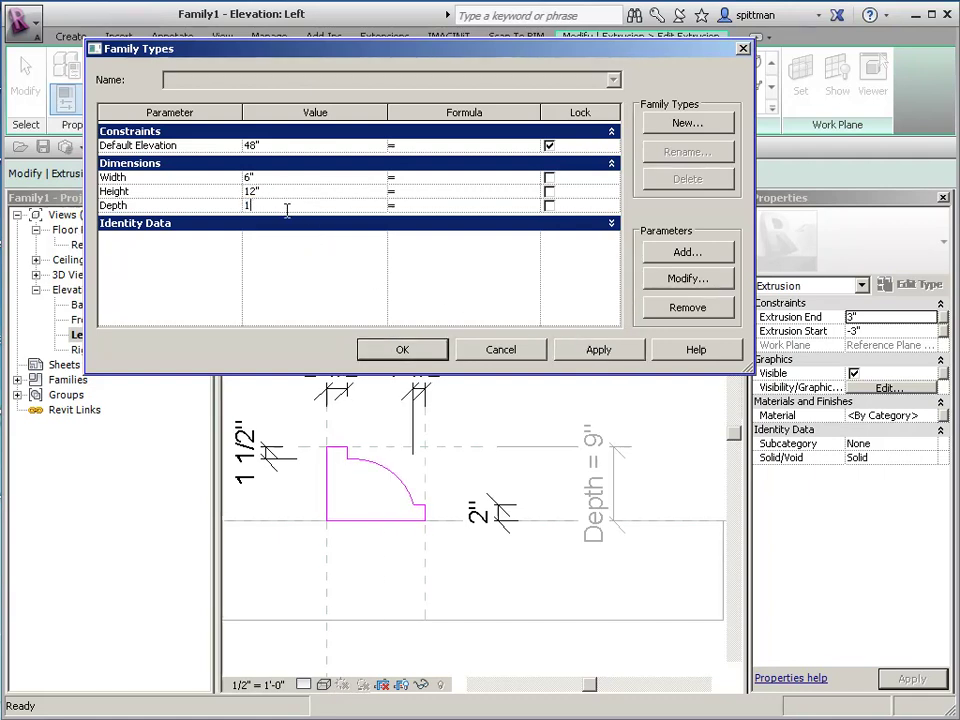
pyautogui.write('2')
pyautogui.click(600, 356)
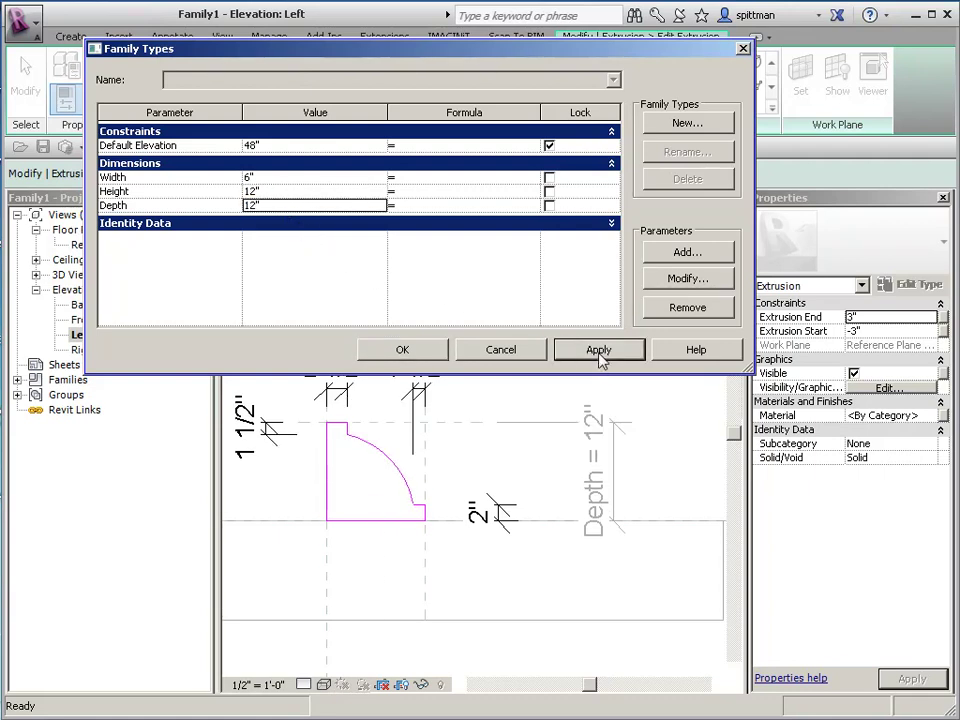
pyautogui.doubleClick(283, 207)
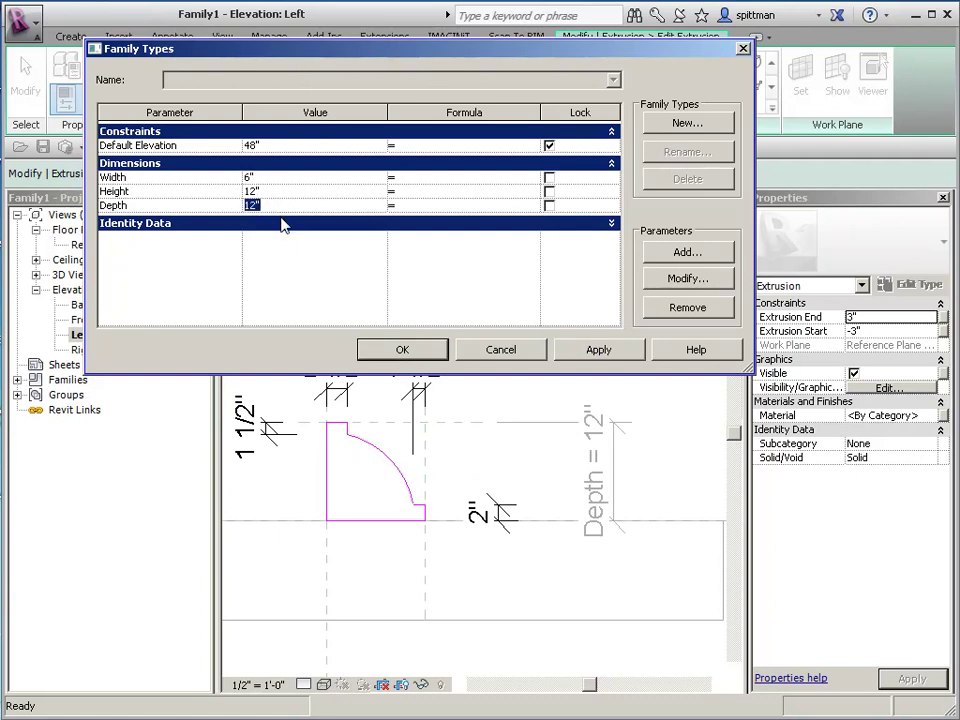
pyautogui.click(400, 351)
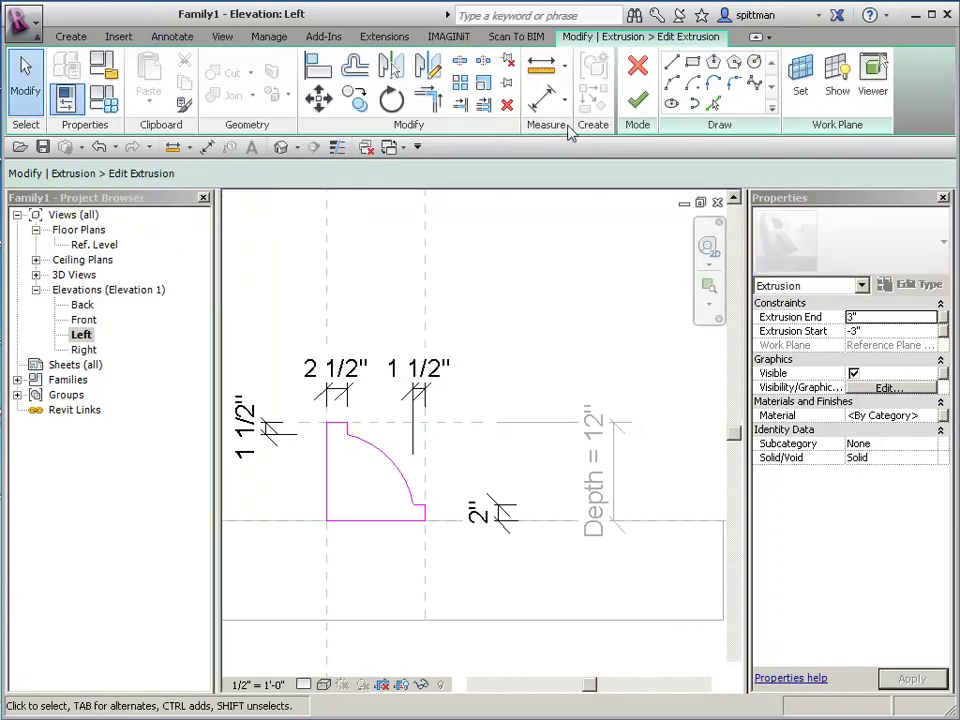
pyautogui.click(640, 100)
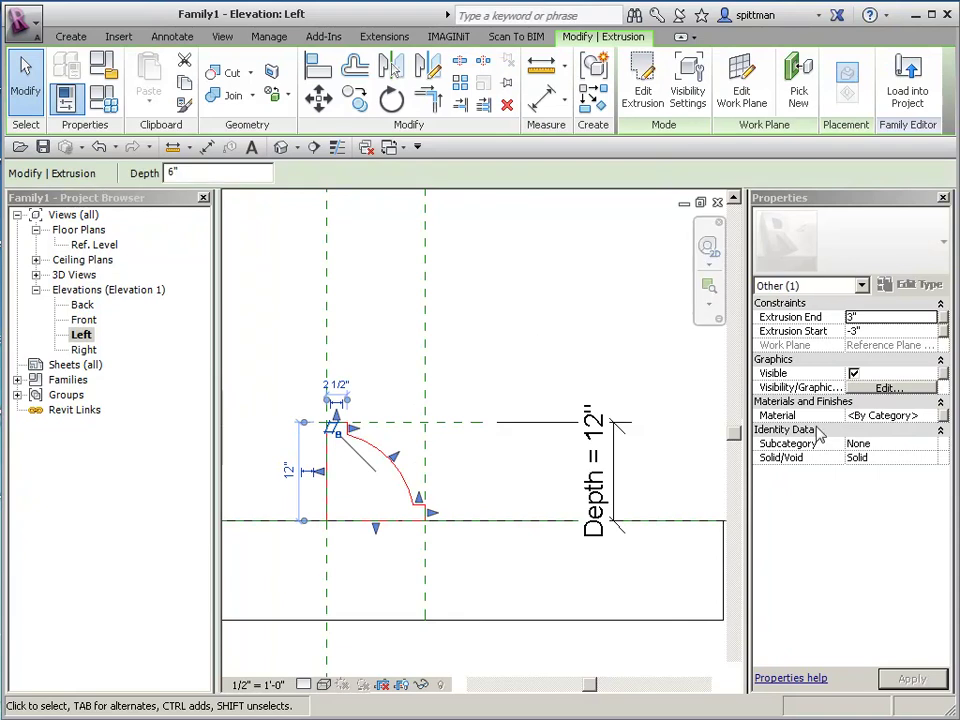
# - Associate the extrusion's material with a new family type parameter named Bracket Material, grouped under Materials and Finishes
pyautogui.click(941, 416)
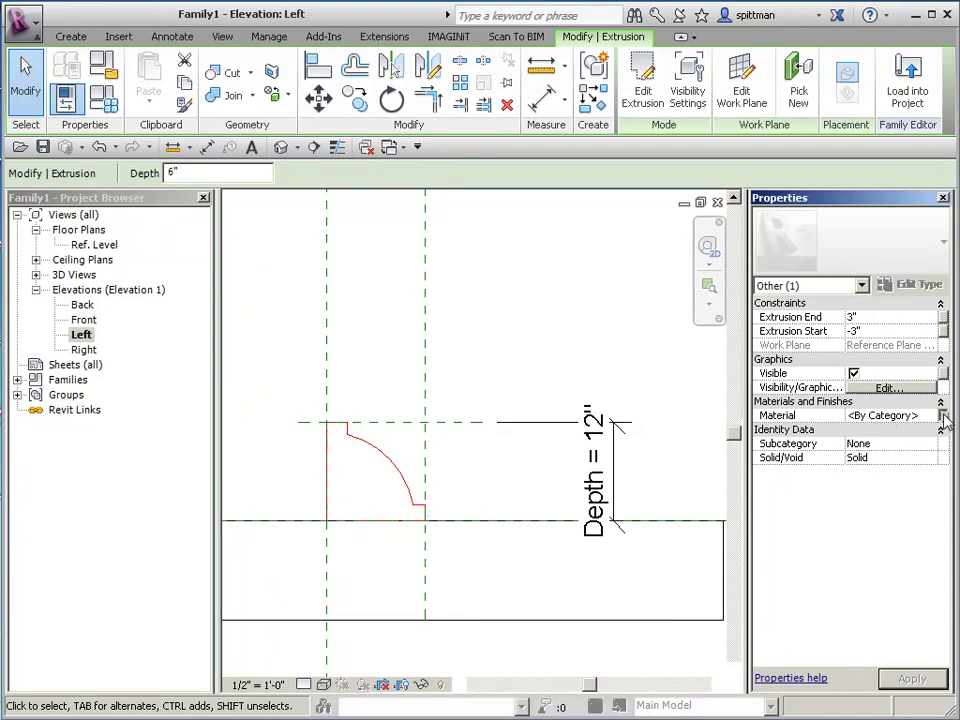
pyautogui.click(386, 481)
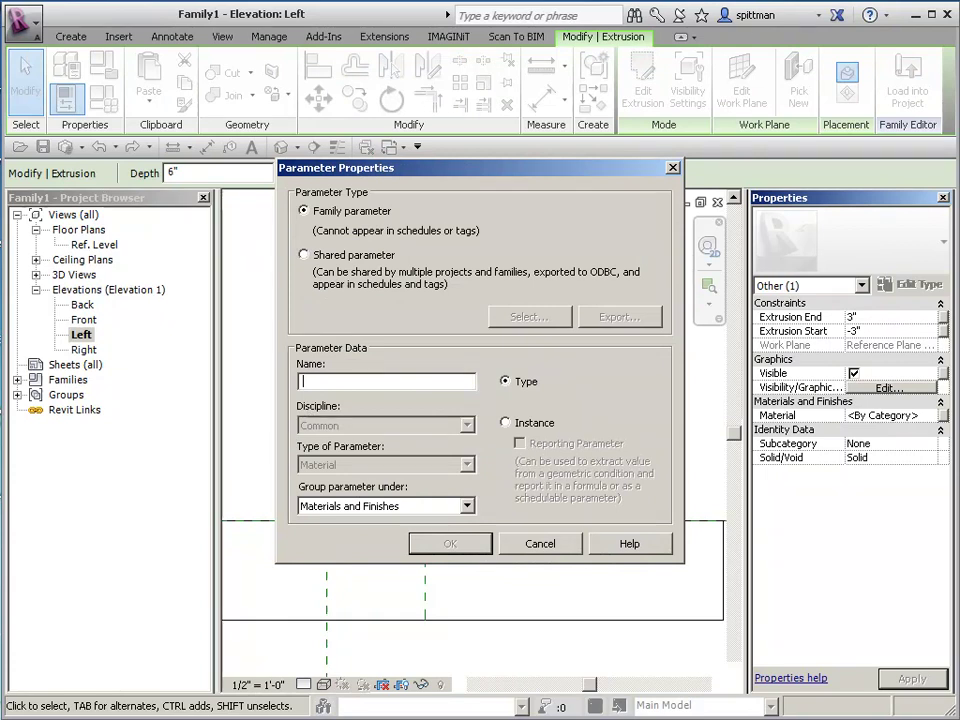
pyautogui.write('Bracket Material')
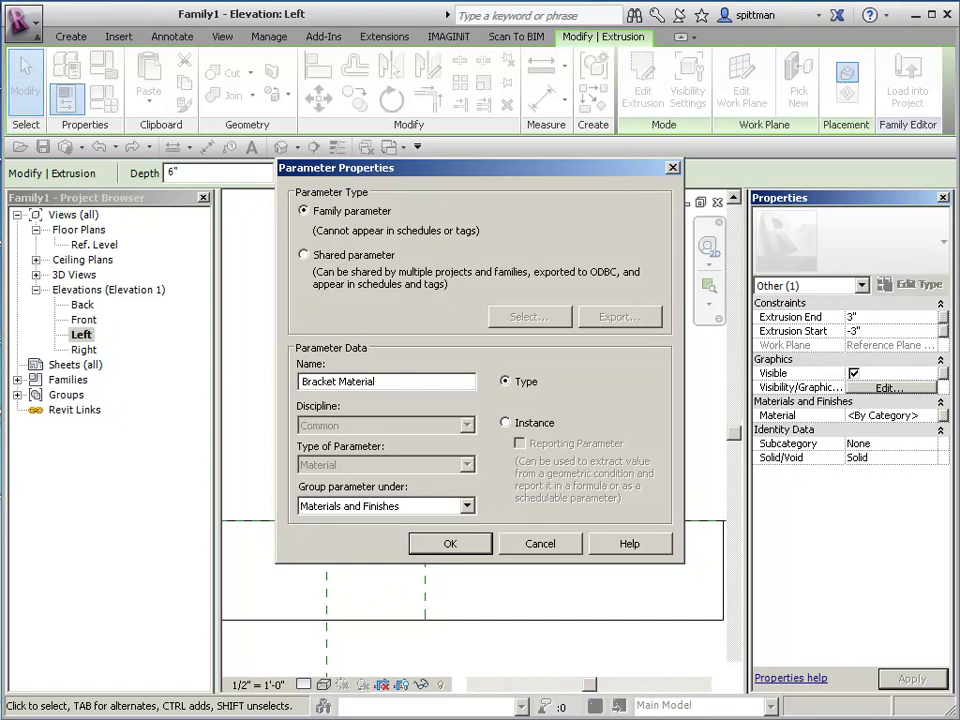
pyautogui.click(450, 543)
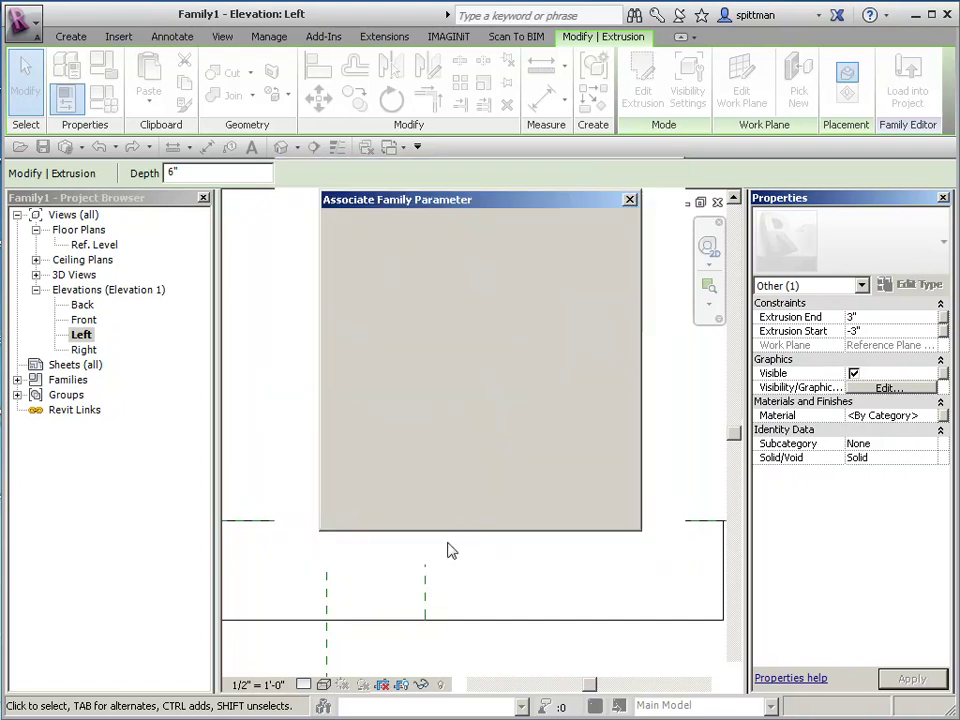
pyautogui.click(496, 507)
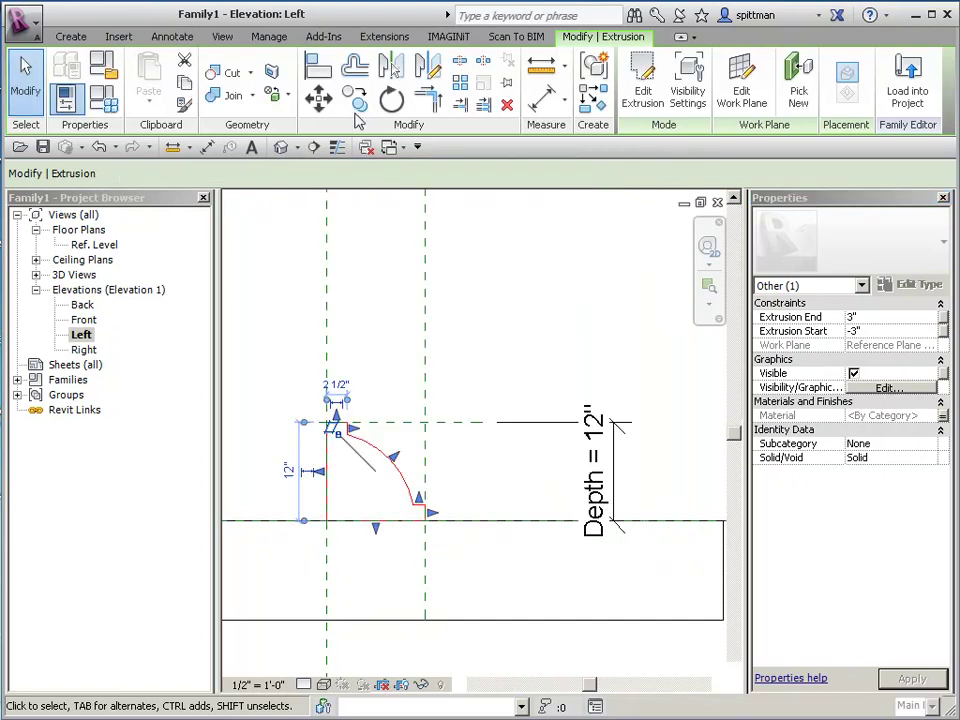
# - Create a new family type named 6" x 12"
pyautogui.click(113, 108)
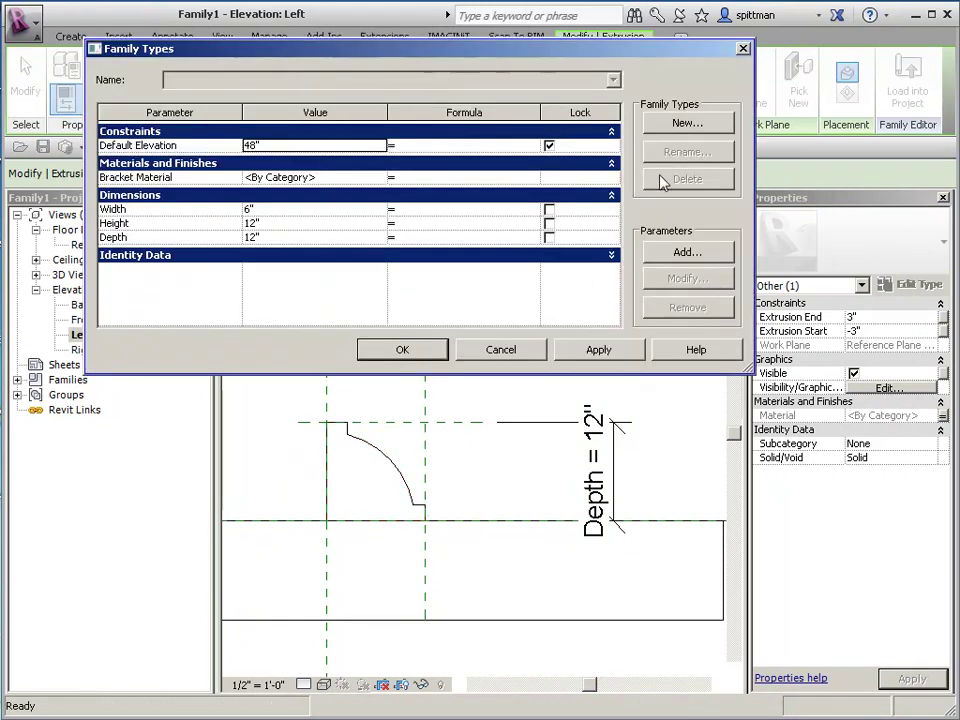
pyautogui.click(686, 124)
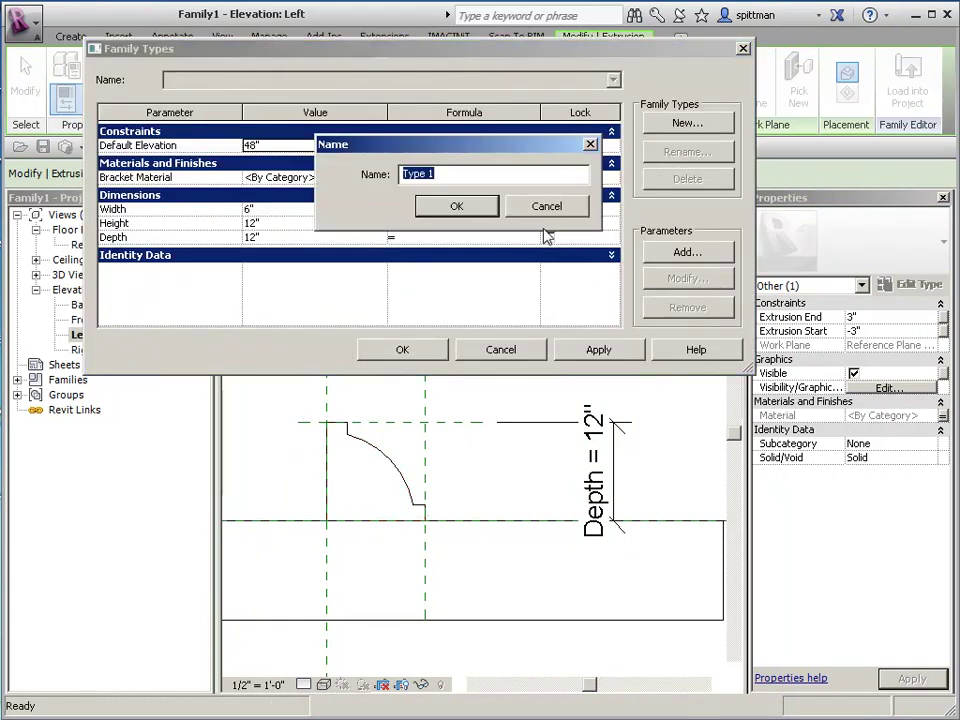
pyautogui.click(461, 208)
pyautogui.write('6" x 12')
pyautogui.click(456, 205)
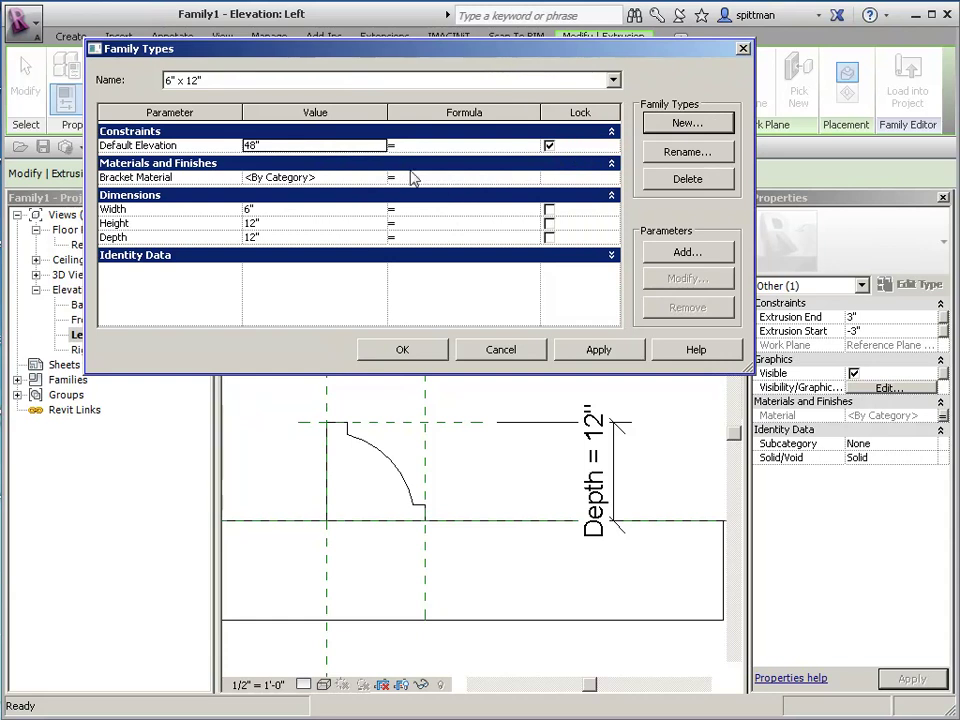
# - Accept the family types and try to save the family as Bracket Face Based in the Families folder
pyautogui.click(401, 350)
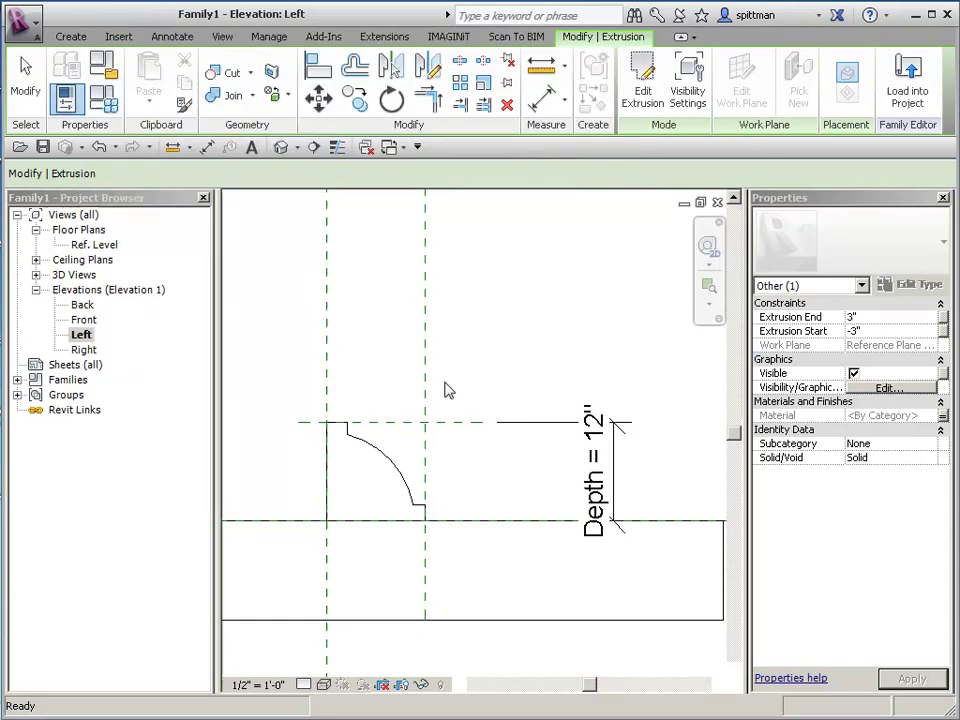
pyautogui.click(31, 27)
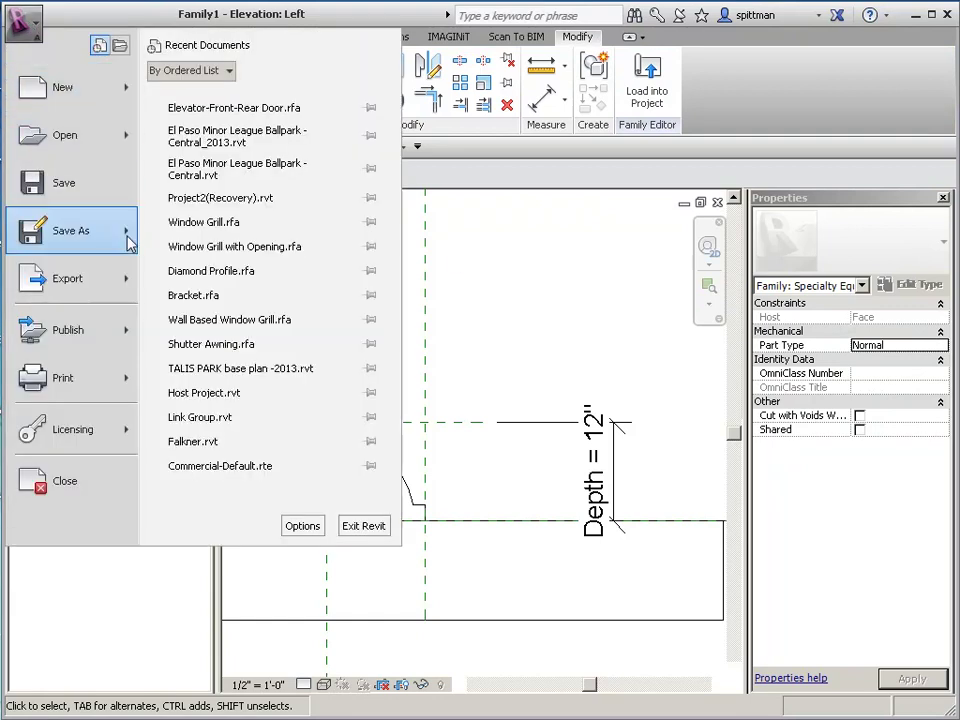
pyautogui.moveTo(128, 243)
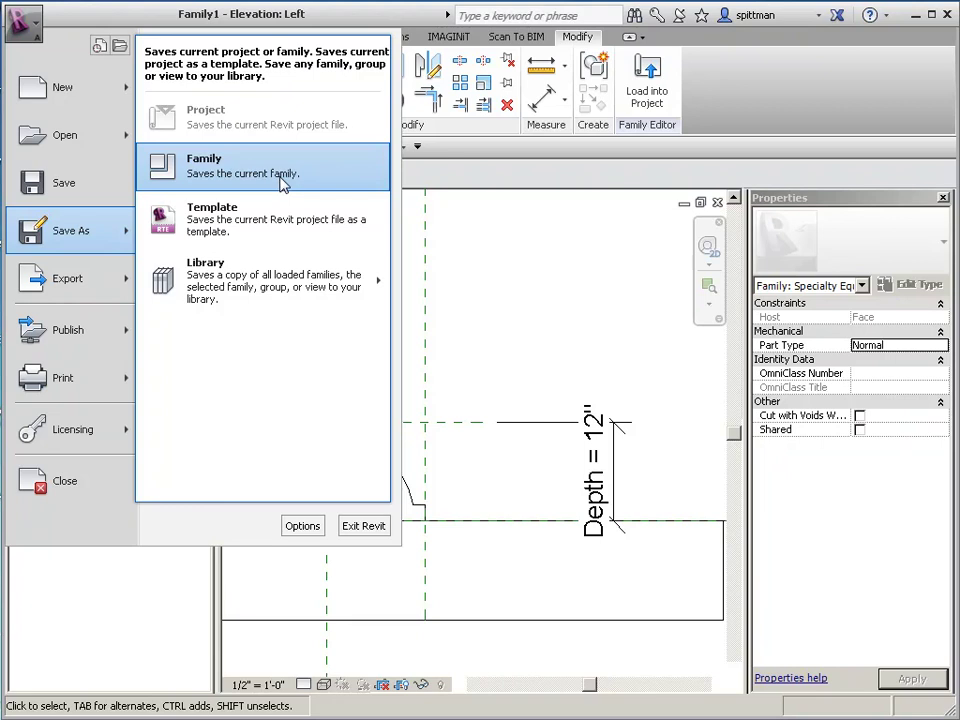
pyautogui.click(70, 230)
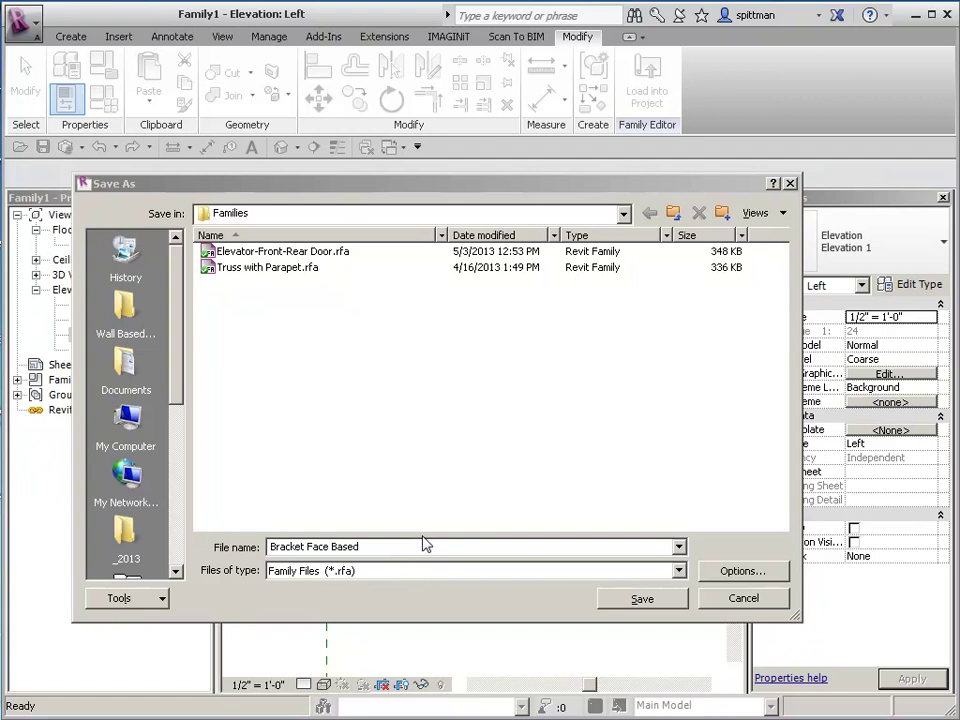
pyautogui.click(666, 604)
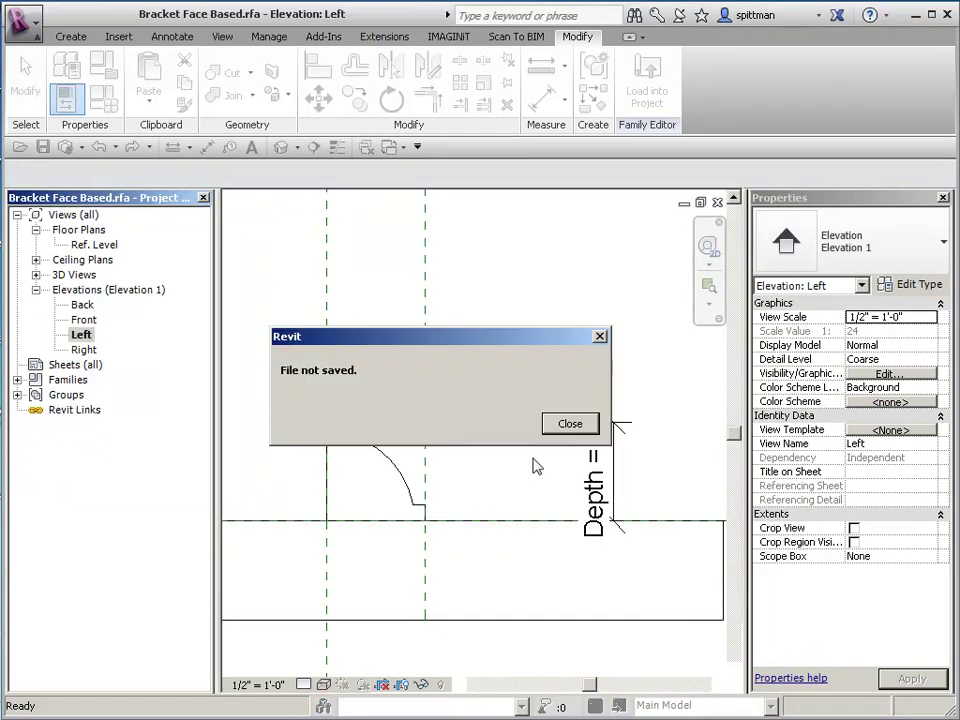
pyautogui.click(568, 424)
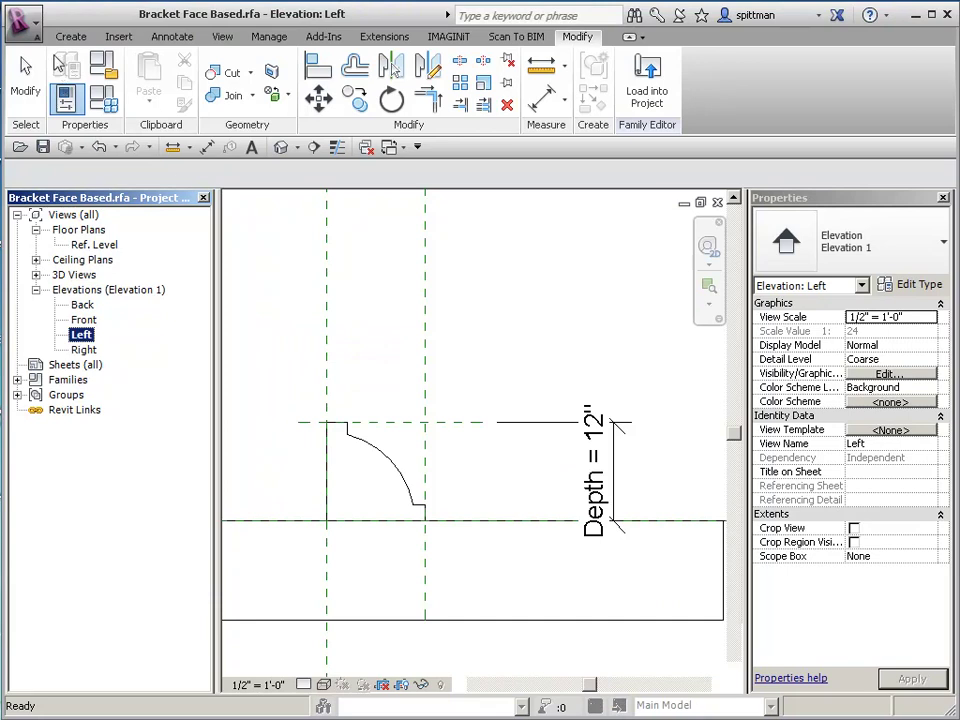
# - Save the bracket family again under the name Bracket Face Based.rfa
pyautogui.click(20, 20)
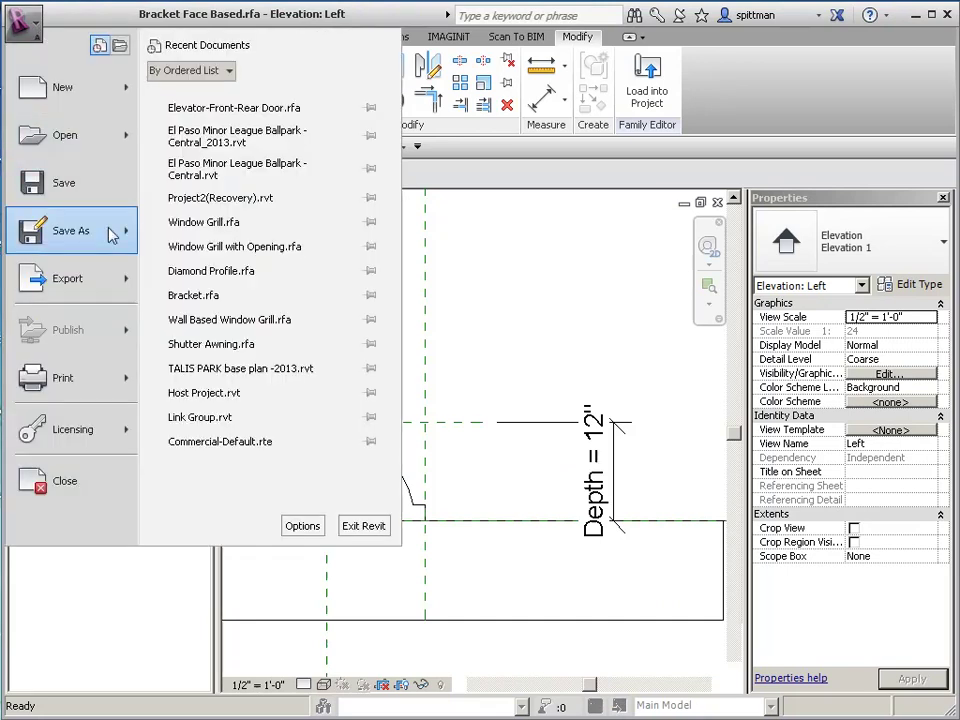
pyautogui.click(182, 186)
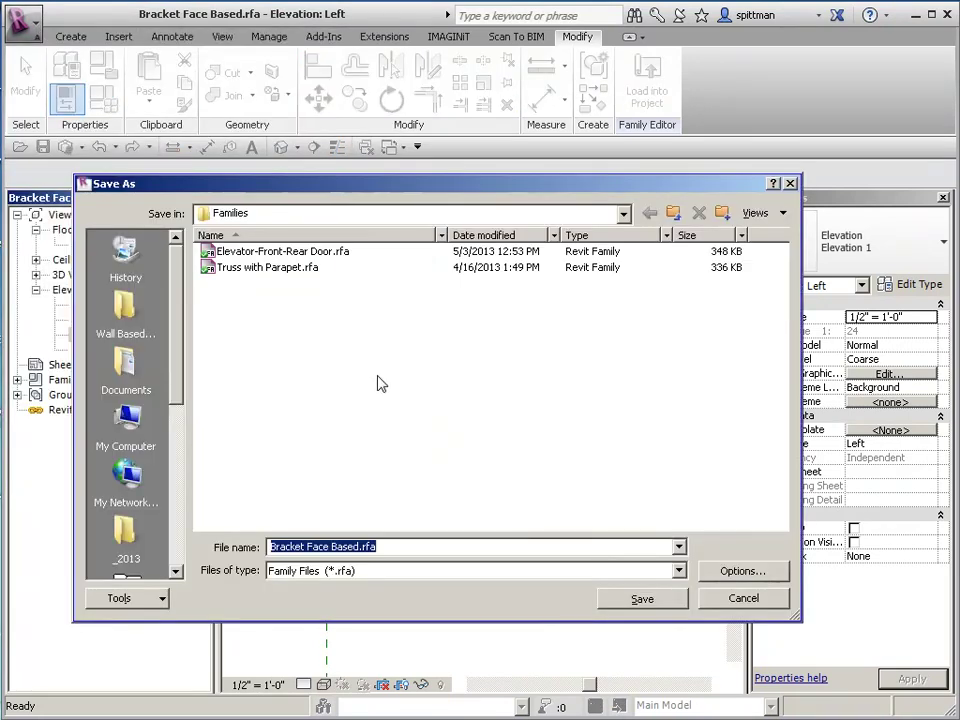
pyautogui.click(642, 599)
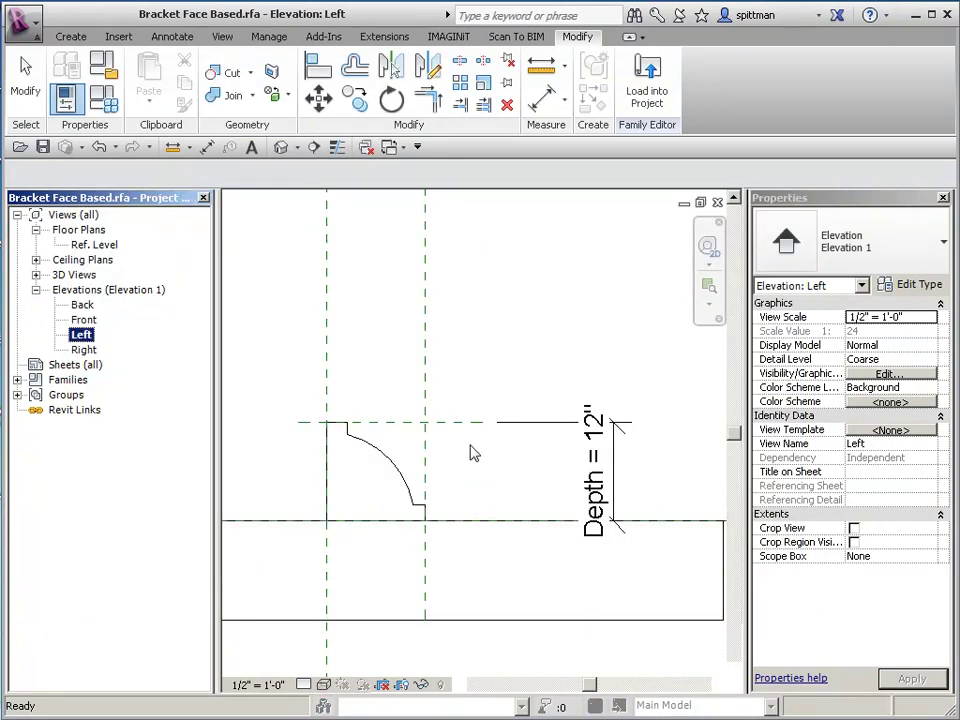
# - Create a new project from the Architectural Template
pyautogui.click(37, 27)
pyautogui.moveTo(125, 87)
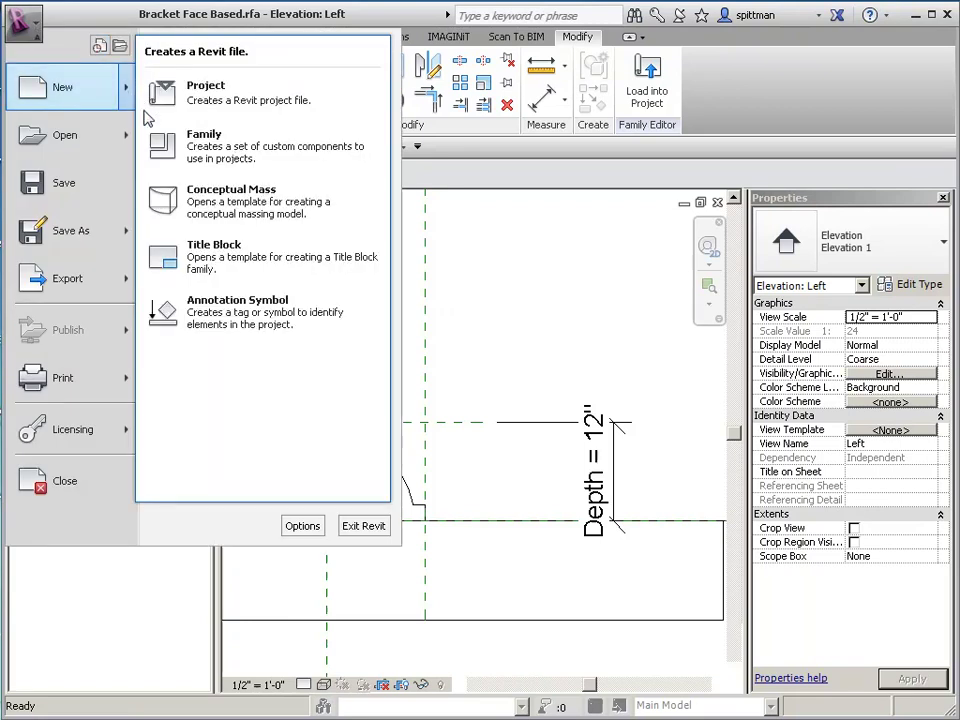
pyautogui.click(206, 96)
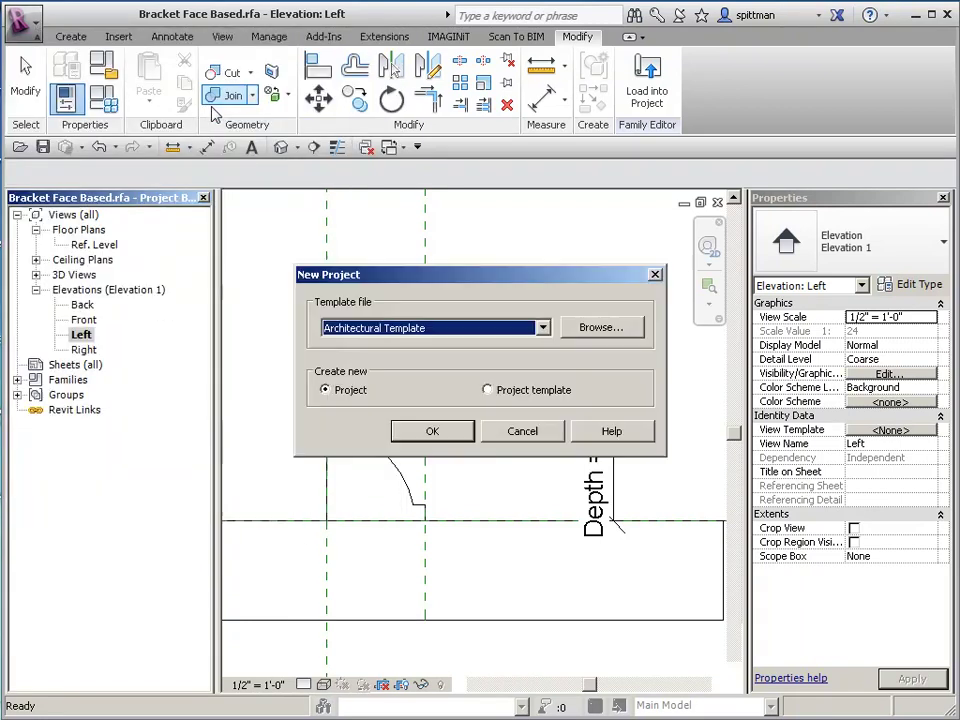
pyautogui.click(434, 431)
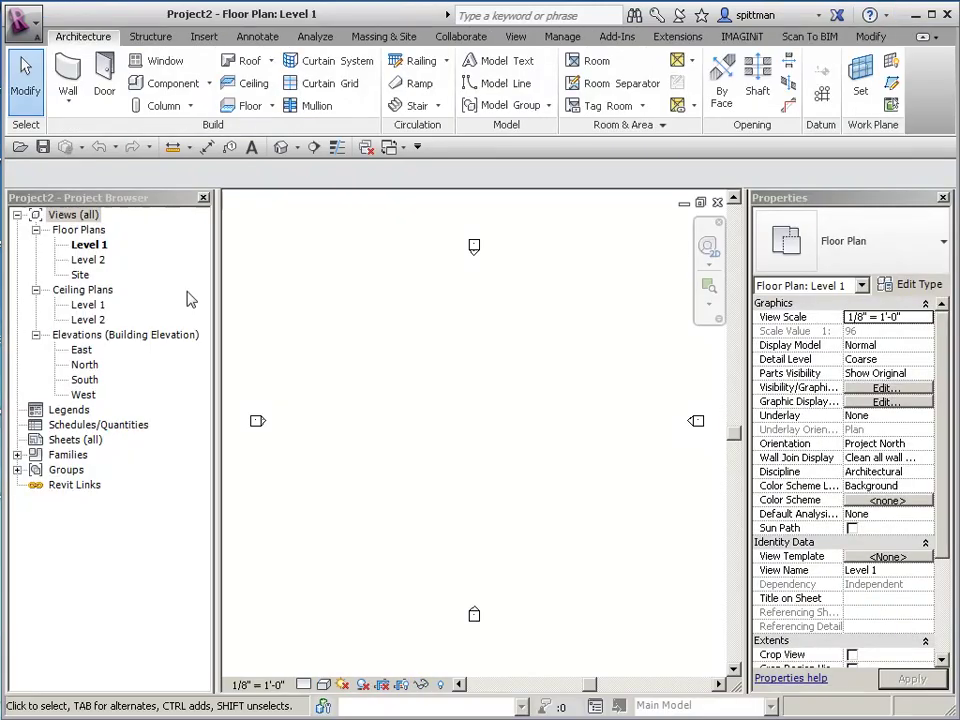
# - Draw a straight horizontal Generic - 8" wall about 64' long in the middle of the Level 1 floor plan
pyautogui.click(68, 78)
pyautogui.click(379, 413)
pyautogui.click(547, 412)
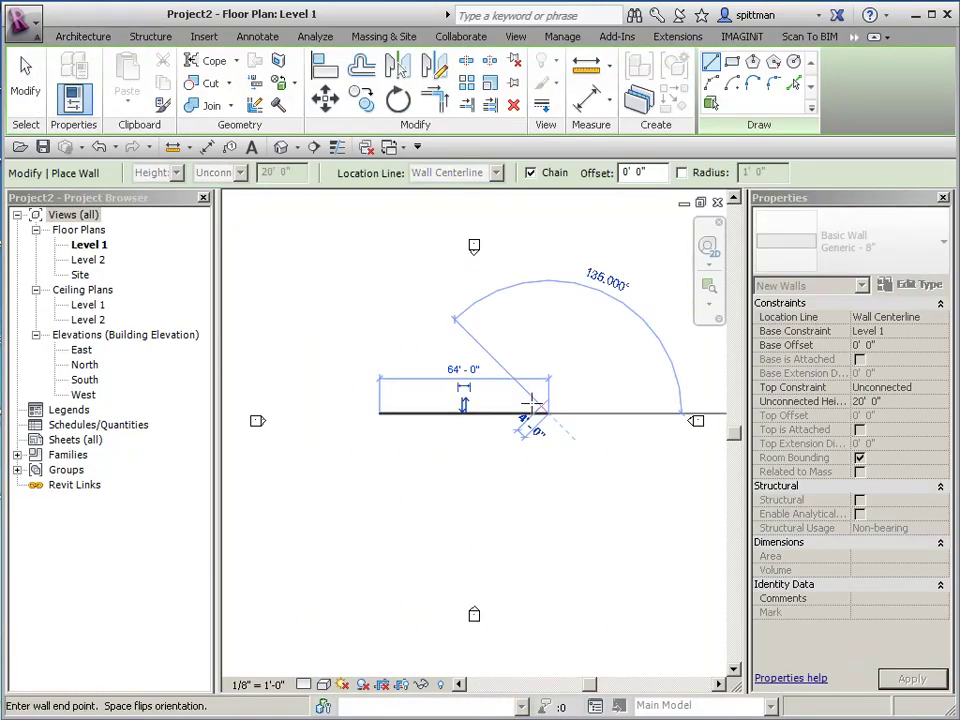
pyautogui.click(12, 92)
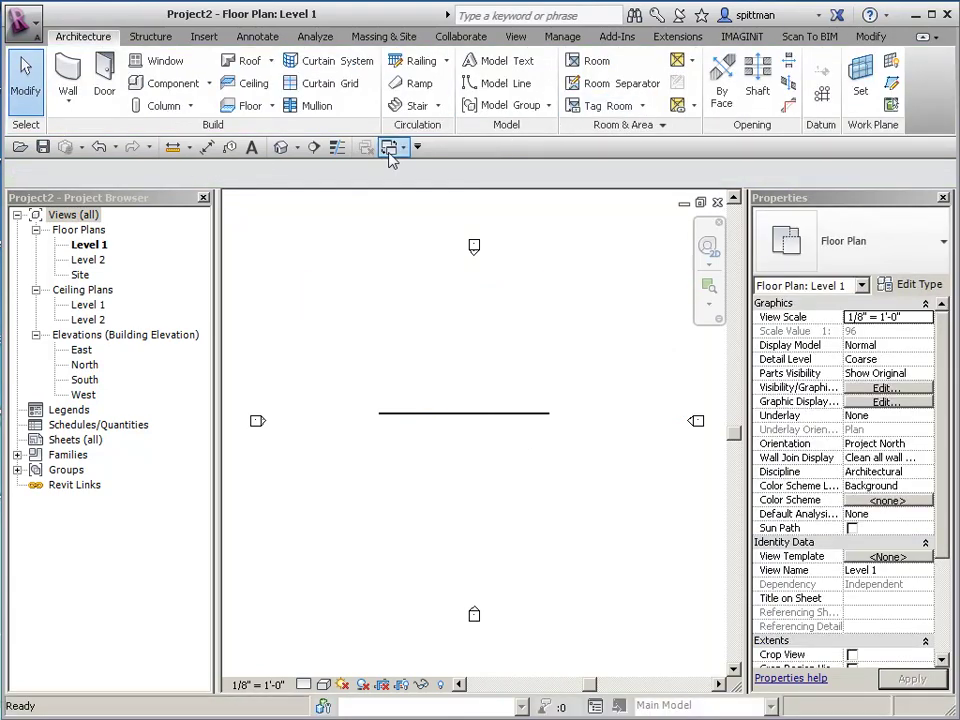
# - Place a 6" x 12" instance of the Bracket Face Based family on the wall's vertical face and show it in the default 3D view
pyautogui.click(391, 152)
pyautogui.click(424, 170)
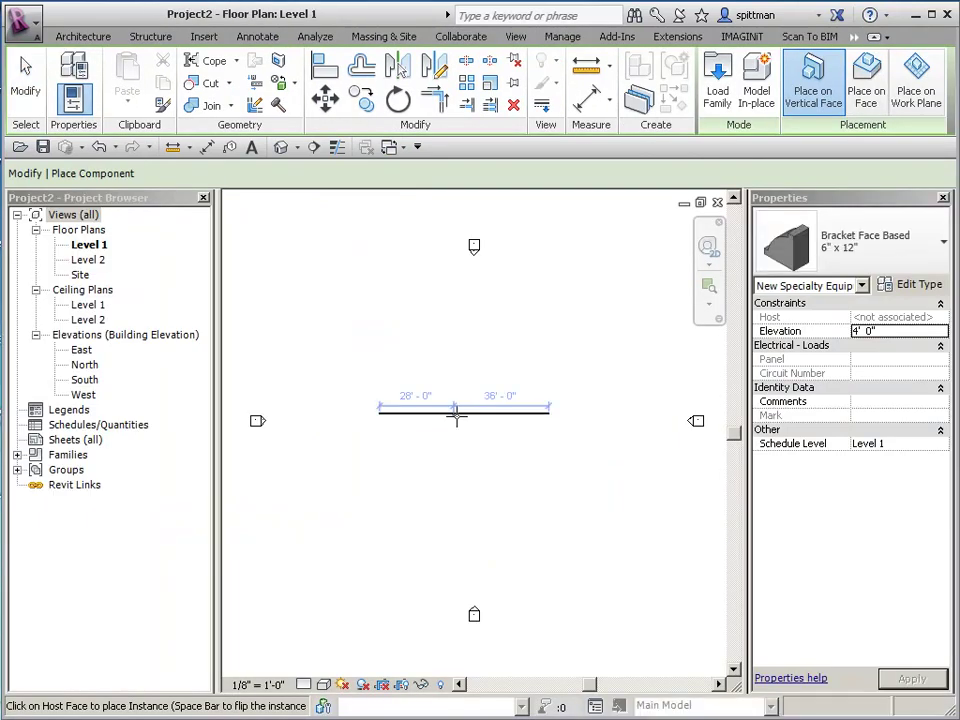
pyautogui.click(281, 147)
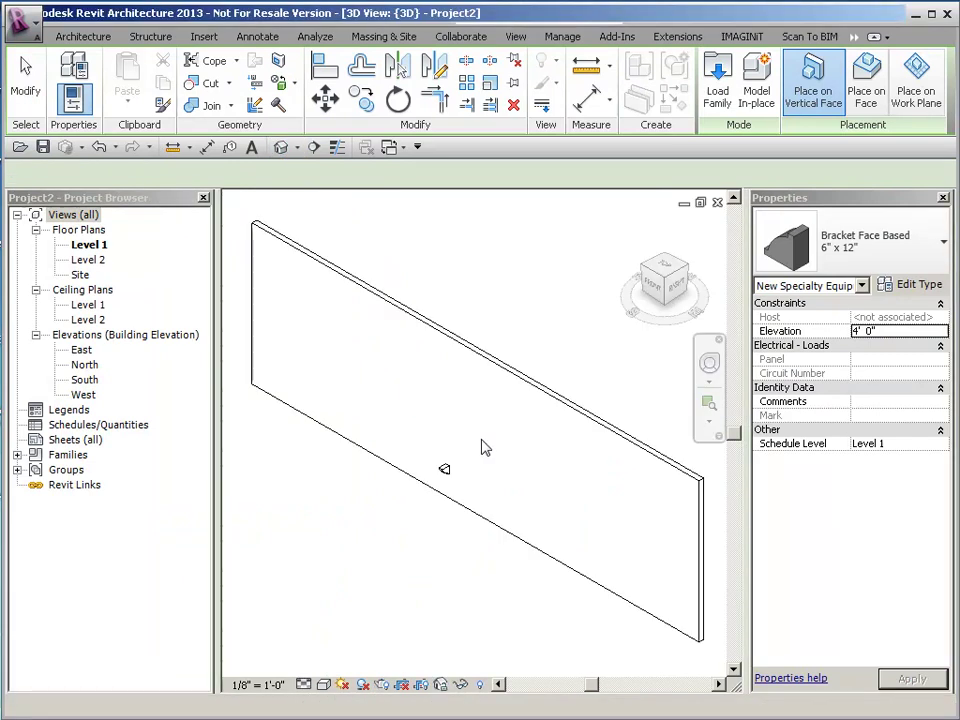
pyautogui.scroll(4, 450, 500)
pyautogui.moveTo(448, 433); pyautogui.dragTo(472, 642, button='middle')
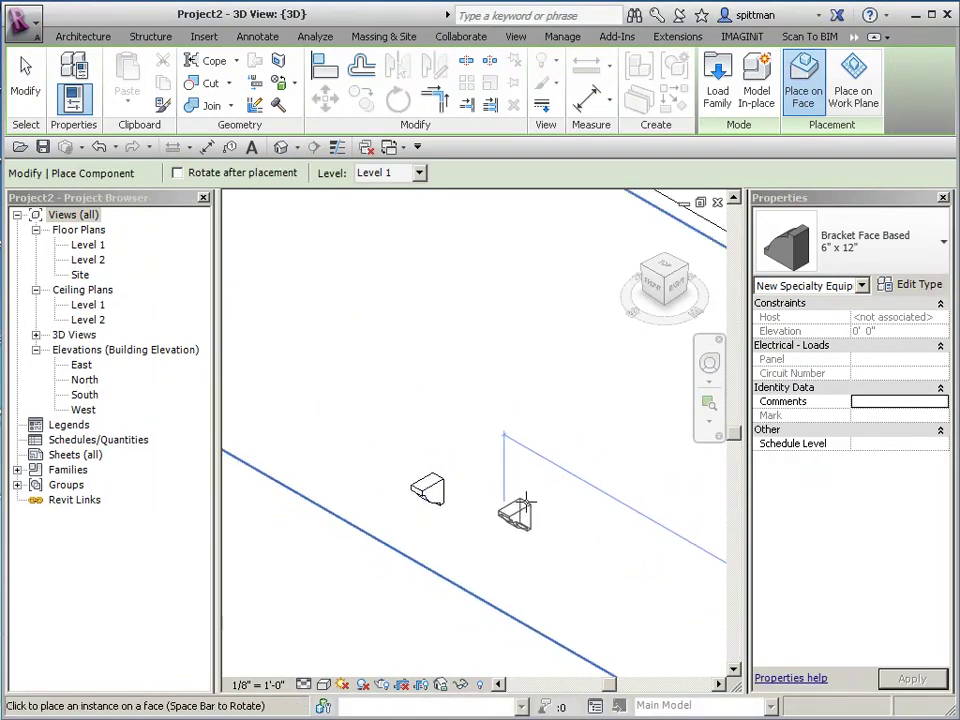
pyautogui.press('Escape')
pyautogui.press('Escape')
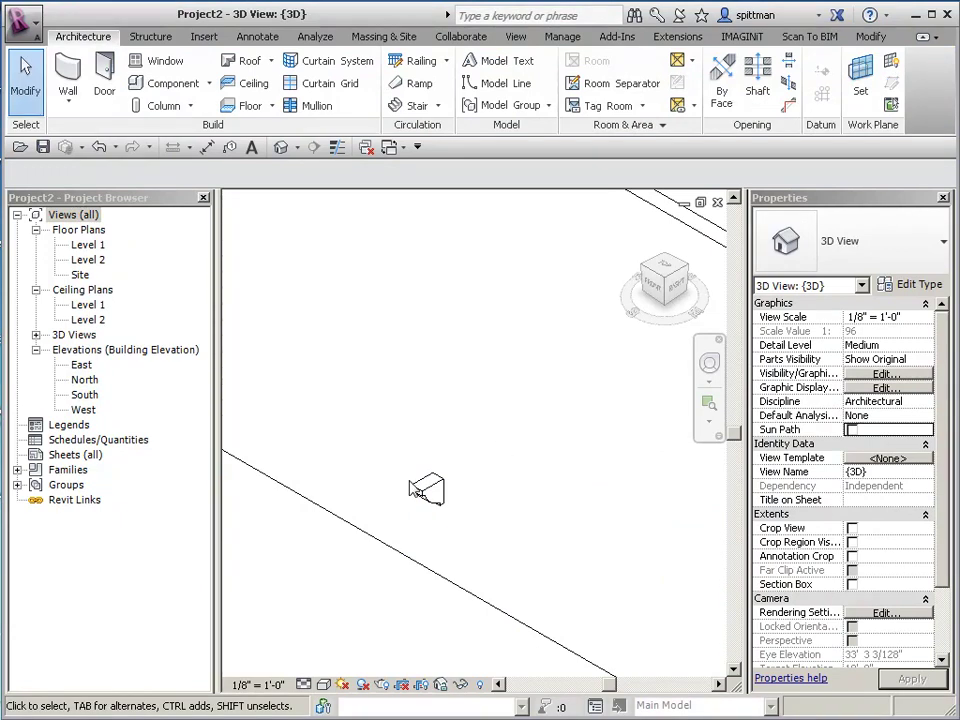
# - Examine the placed bracket's type properties, including its Bracket Material parameter and dimensions
pyautogui.click(420, 488)
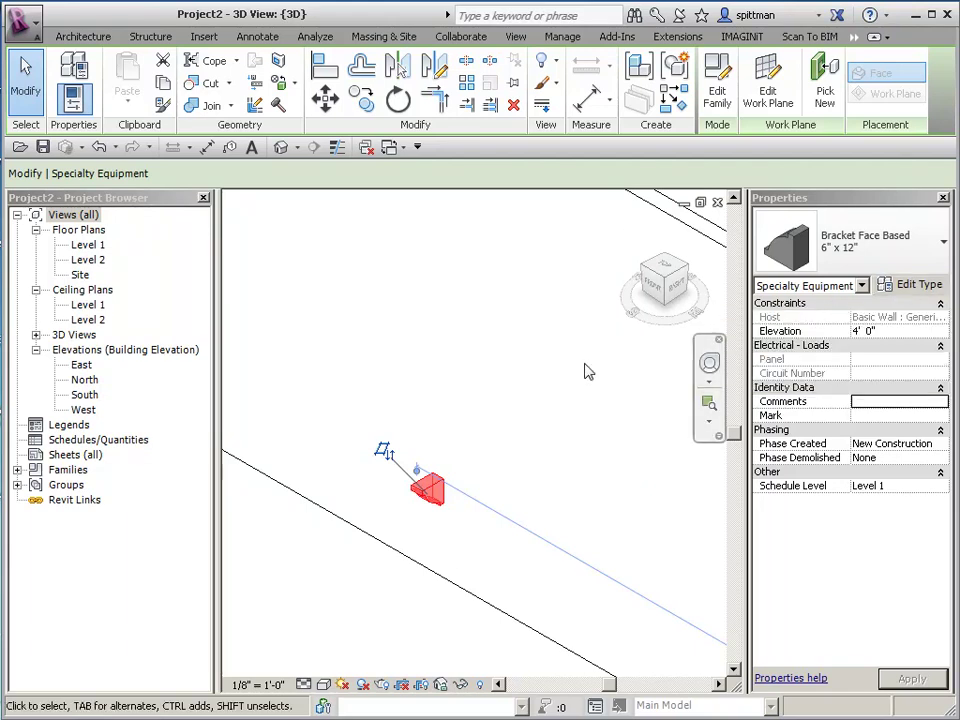
pyautogui.click(896, 284)
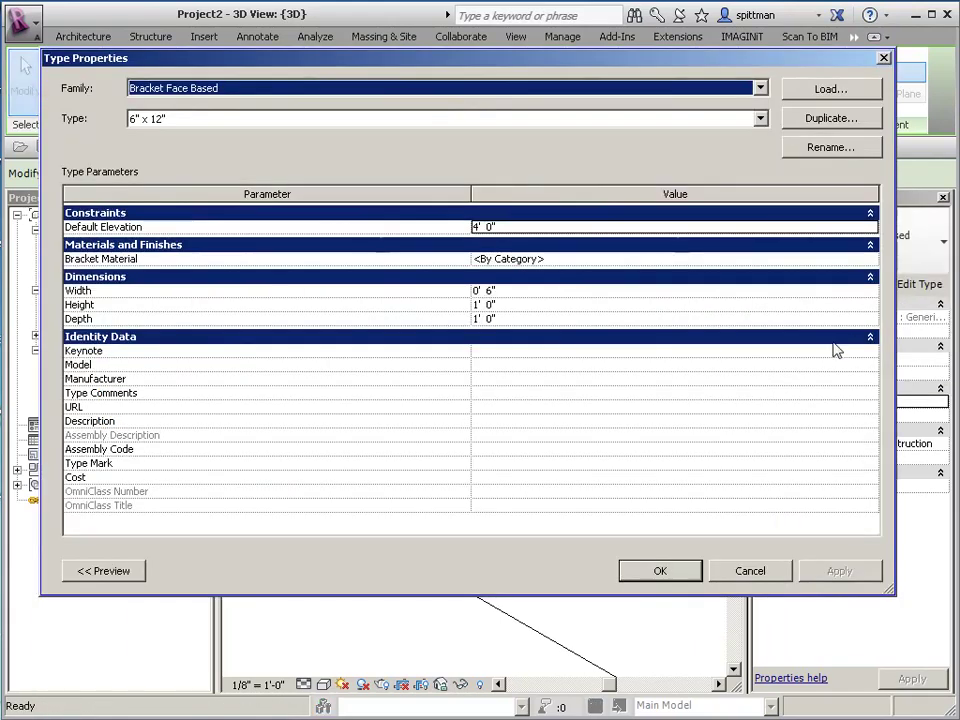
pyautogui.click(602, 260)
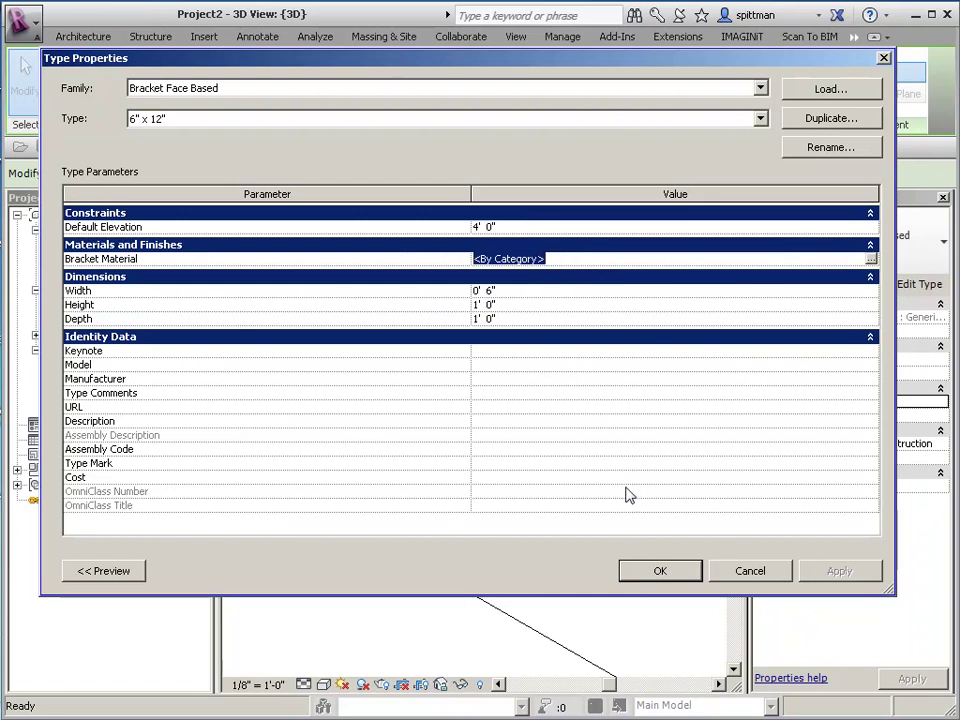
pyautogui.click(688, 570)
pyautogui.click(560, 455)
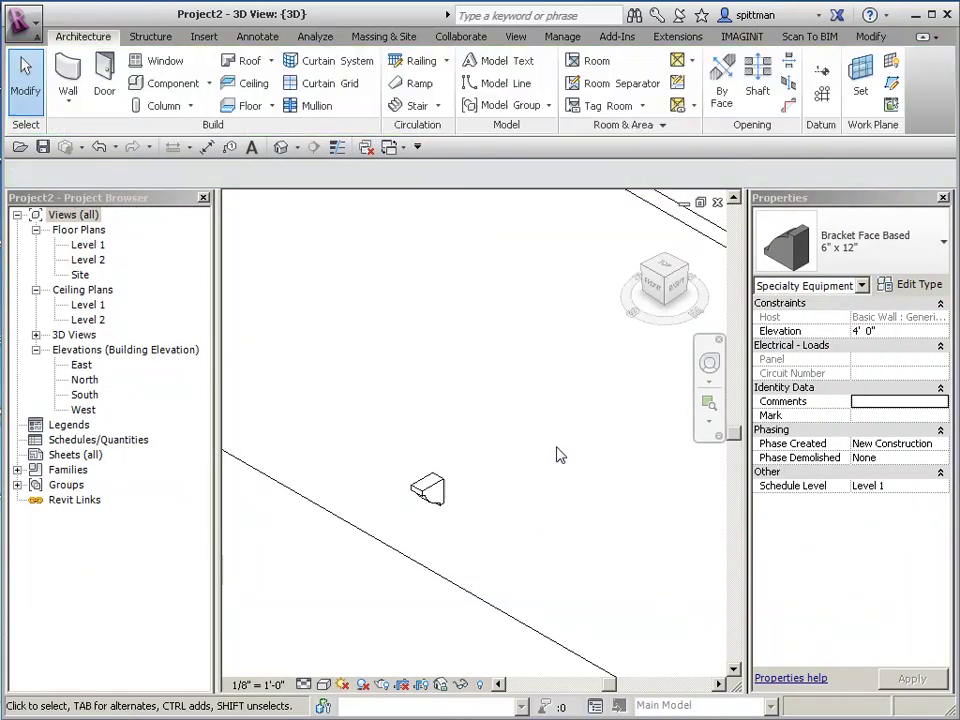
# - Turn off the visibility of the Bracket subcategory under Specialty Equipment in the 3D view
pyautogui.press('v')
pyautogui.press('g')
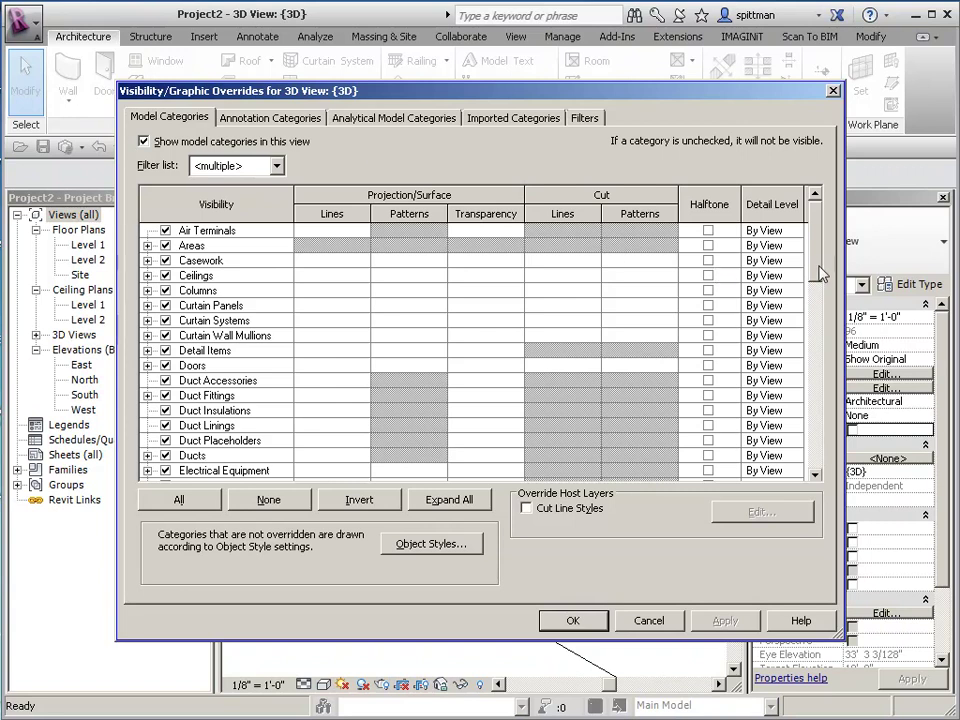
pyautogui.moveTo(820, 272); pyautogui.dragTo(808, 402)
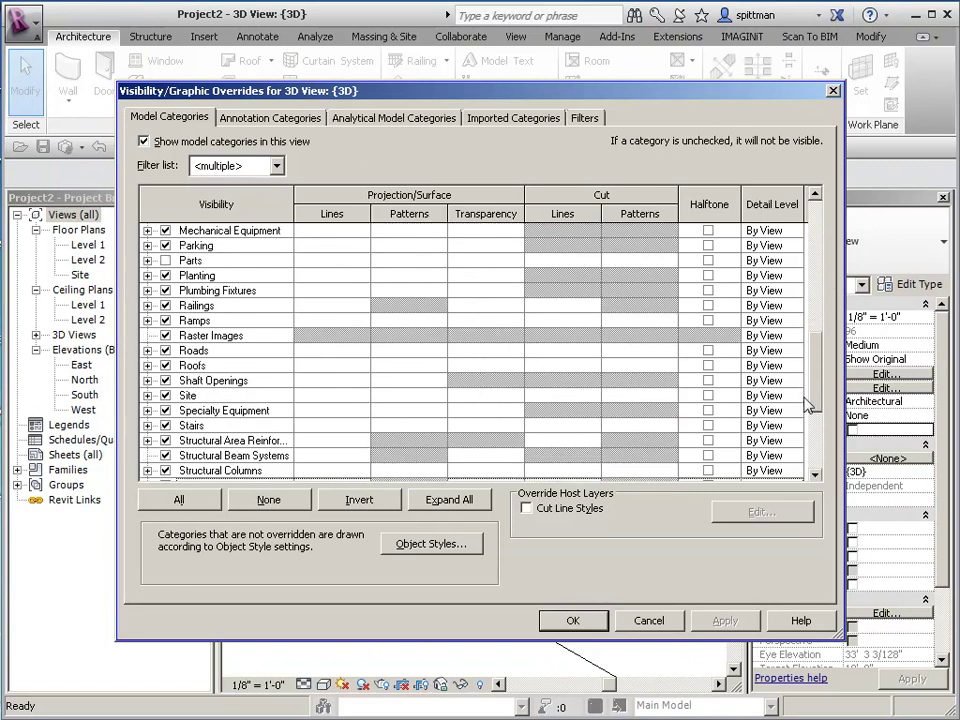
pyautogui.click(147, 410)
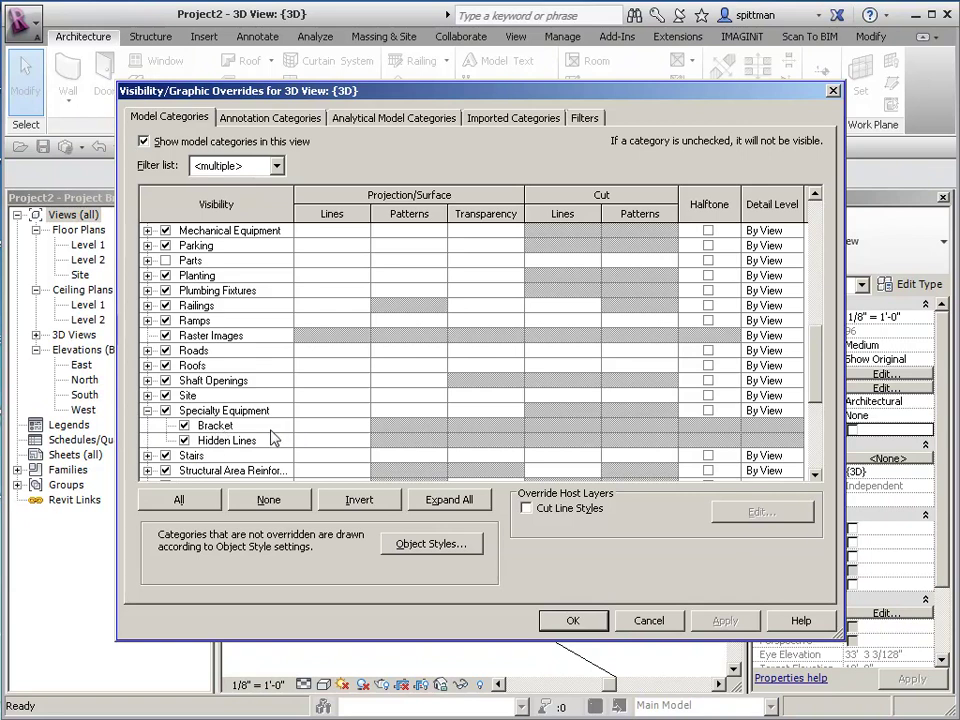
pyautogui.click(186, 428)
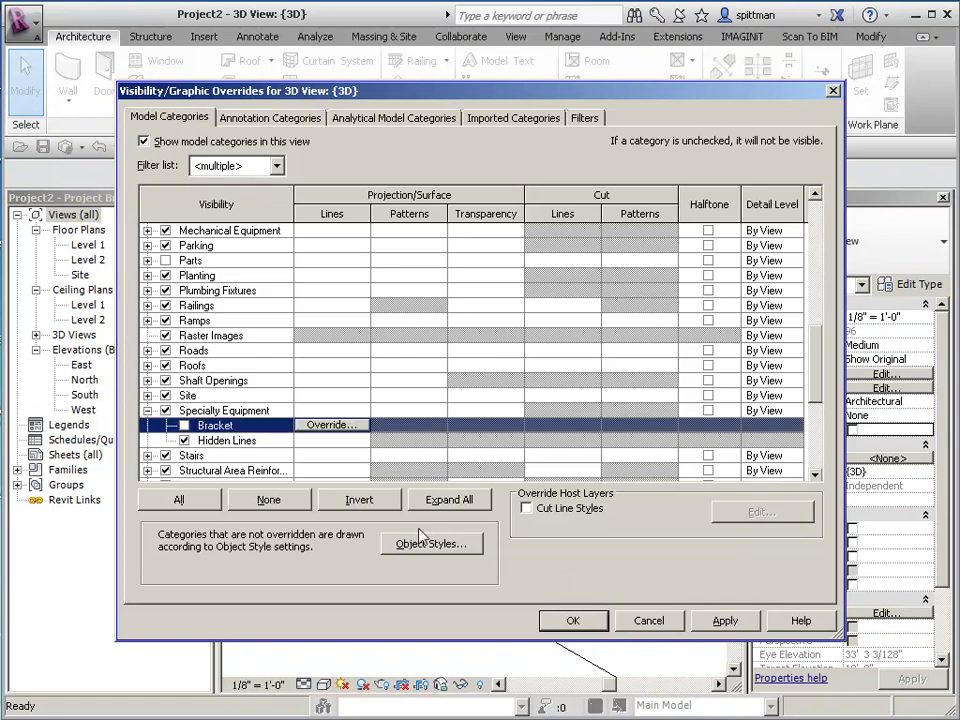
pyautogui.click(572, 620)
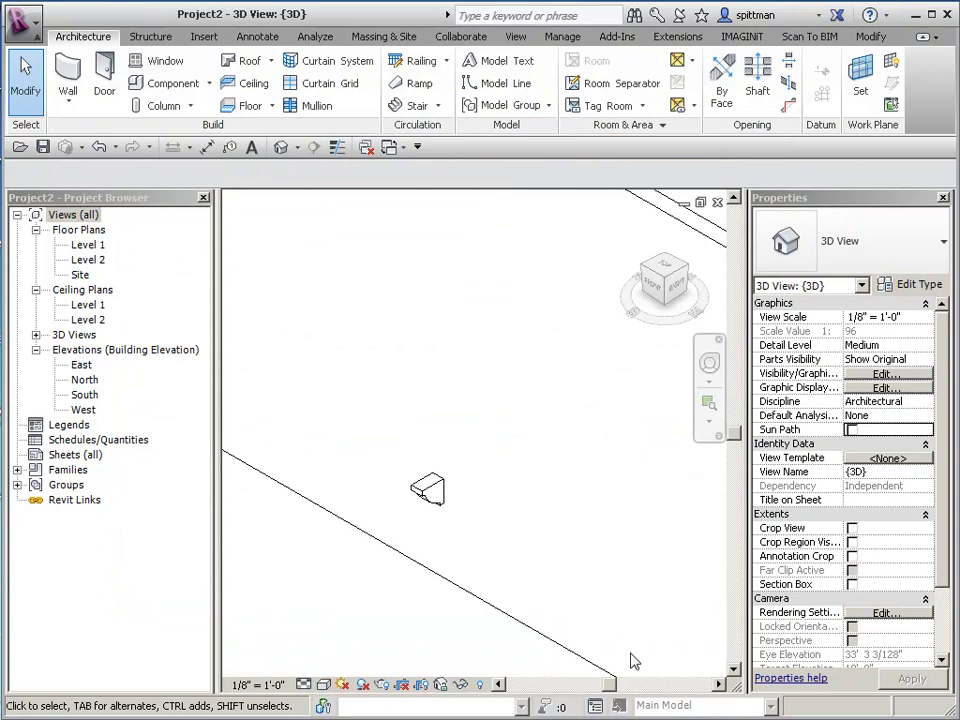
# - Return to the Bracket Face Based family and assign the bracket extrusion to the Bracket subcategory
pyautogui.click(424, 492)
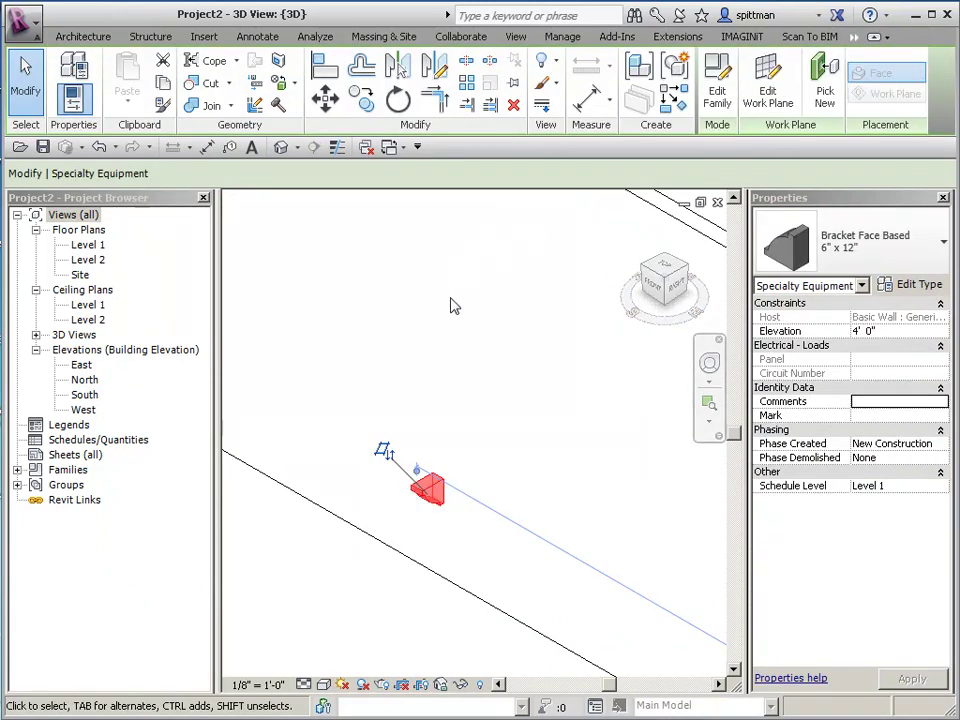
pyautogui.click(393, 154)
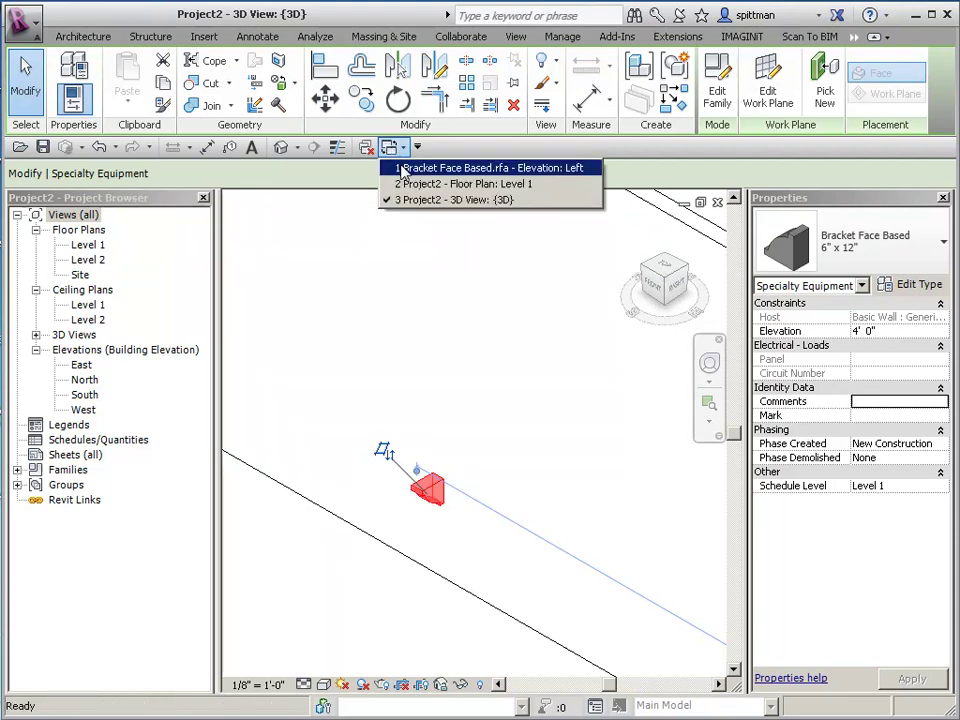
pyautogui.click(403, 168)
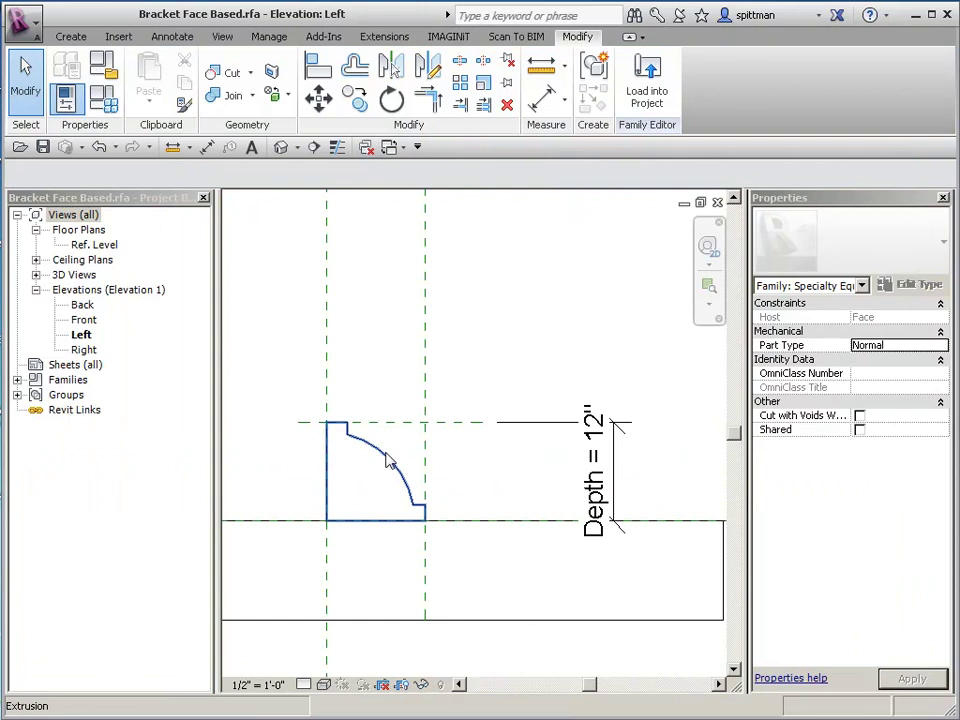
pyautogui.click(388, 456)
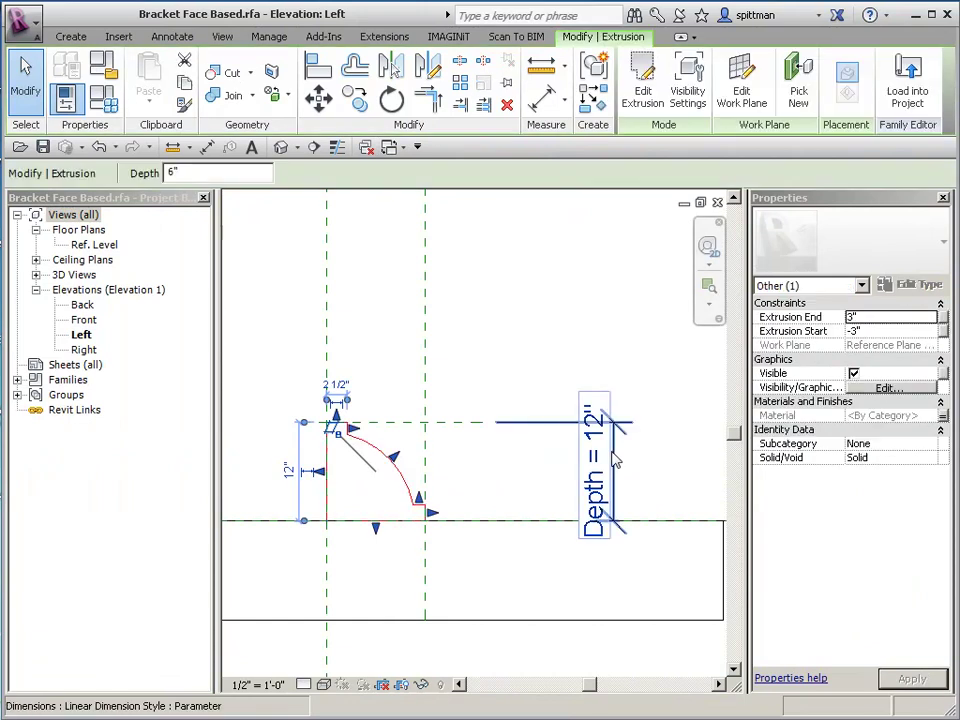
pyautogui.click(929, 444)
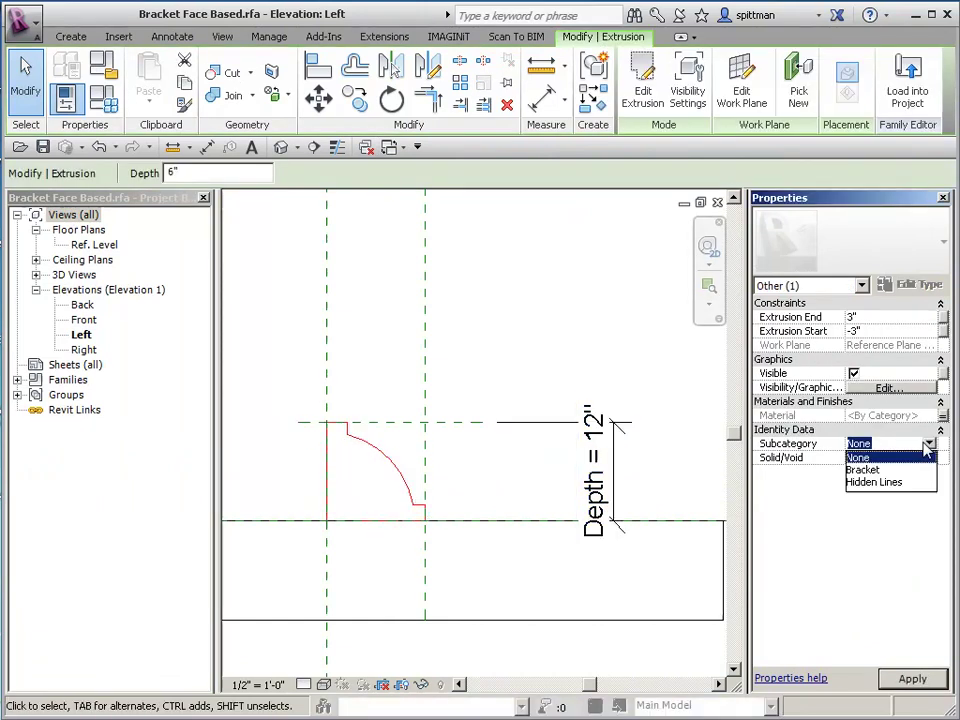
pyautogui.click(872, 469)
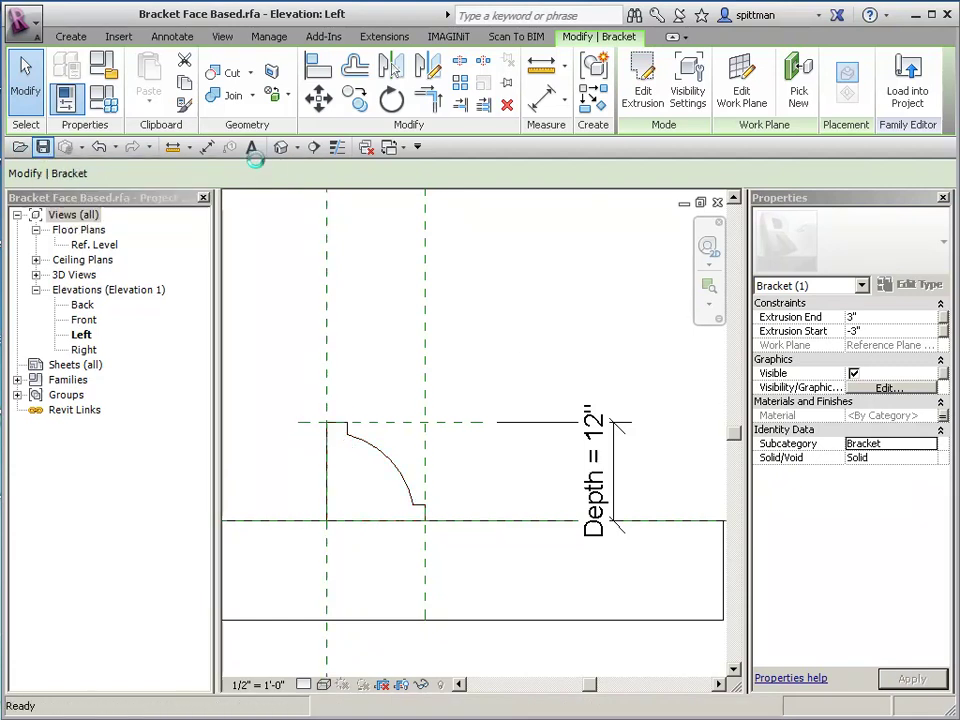
# - Reload the updated bracket family into Project2 and return to the 3D view to check the bracket's visibility
pyautogui.click(900, 86)
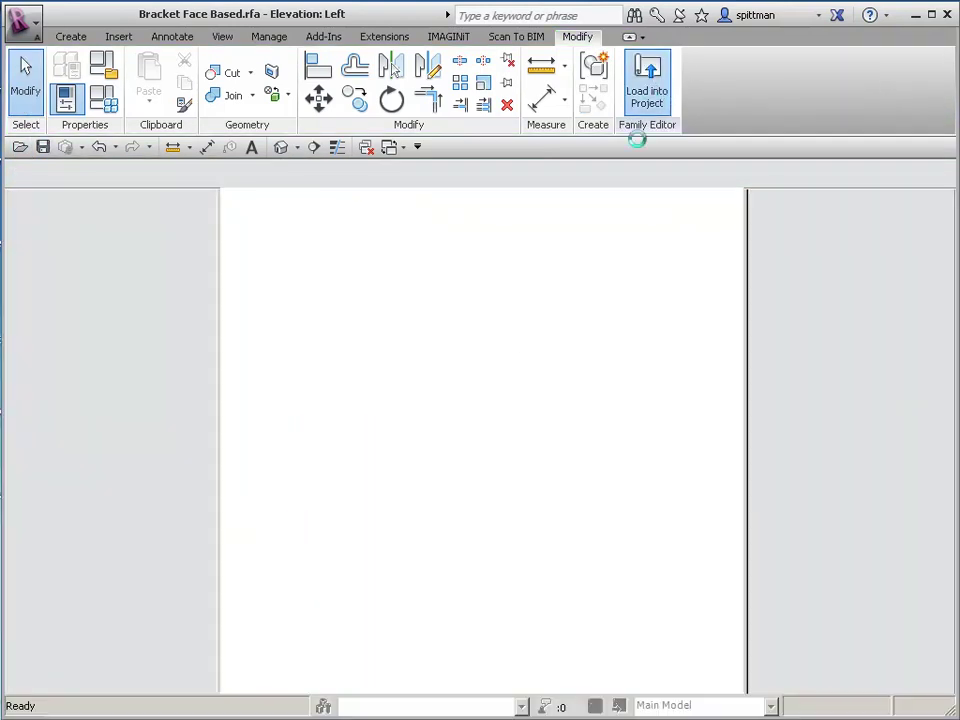
pyautogui.click(536, 372)
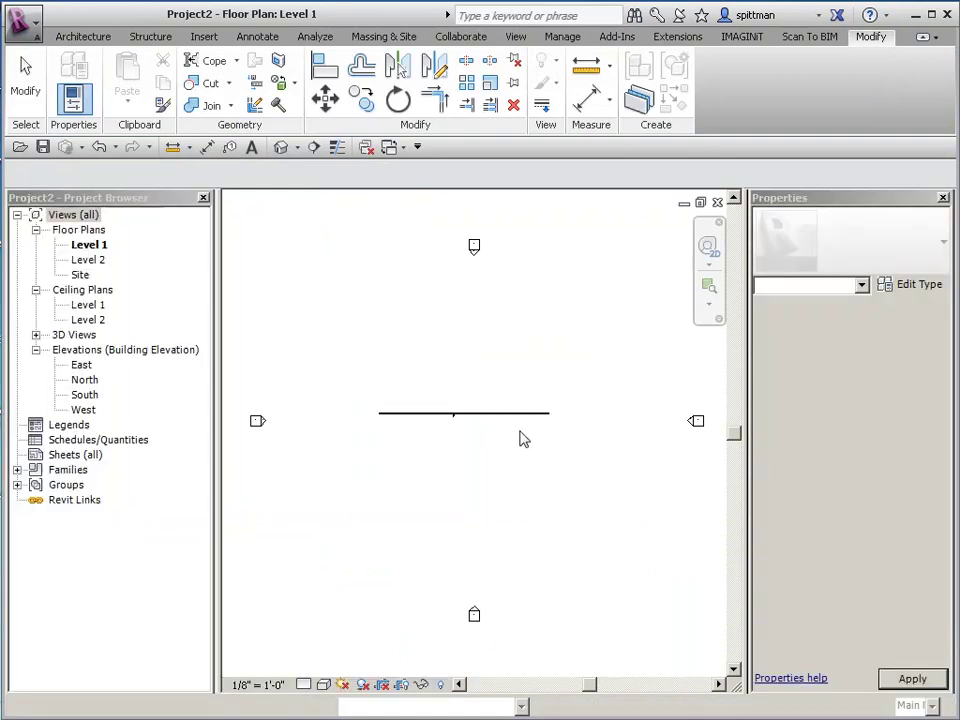
pyautogui.click(281, 147)
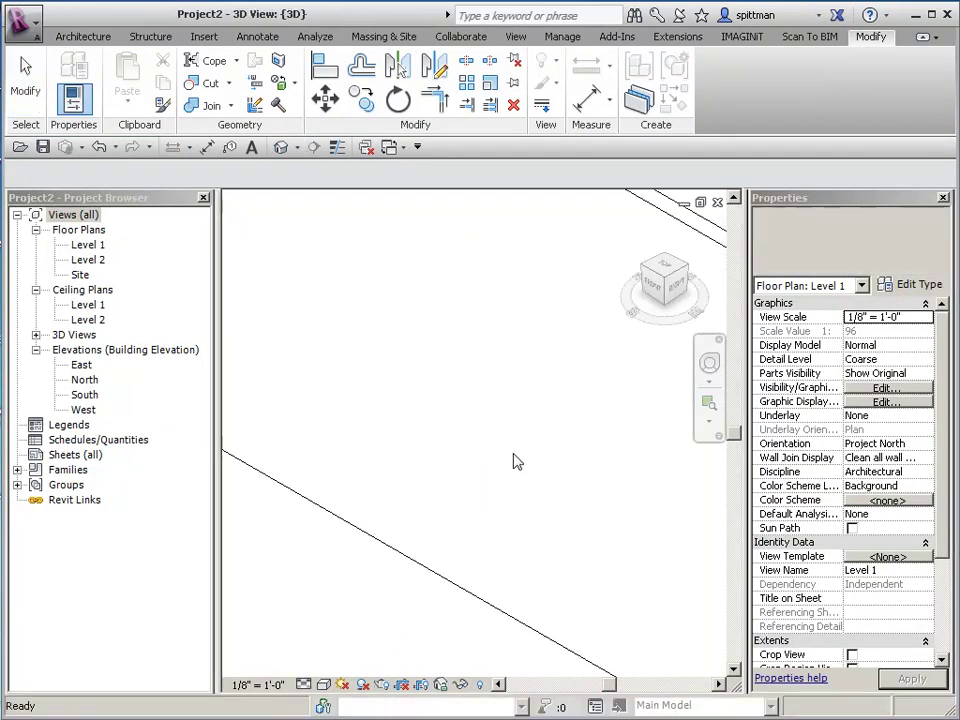